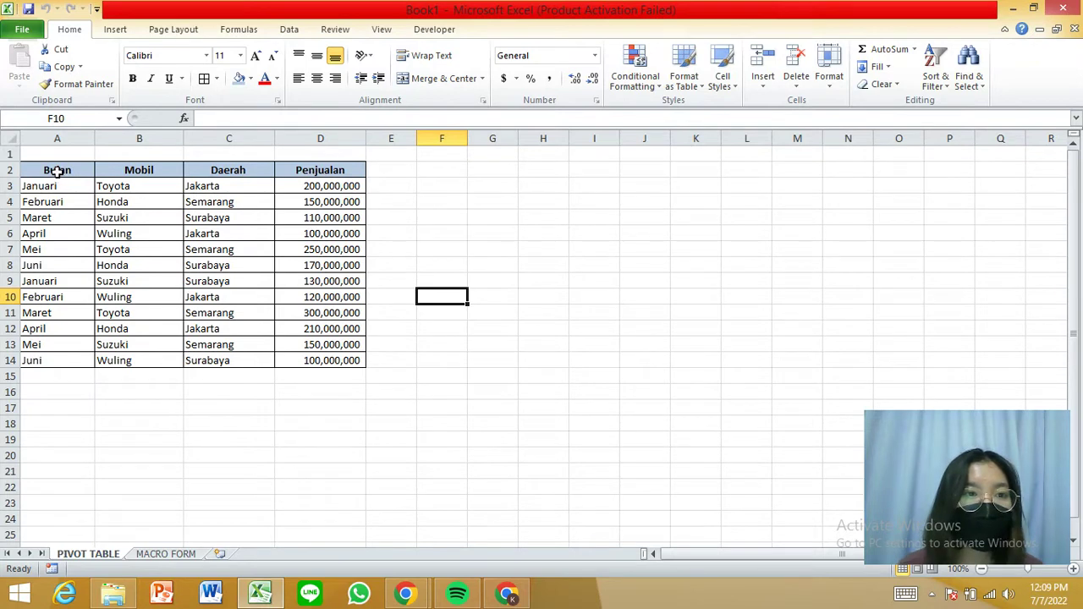
- Build an empty PivotTable from A2:D14, placed on the existing sheet at cell G2
left_click_drag(56, 176, 325, 366)
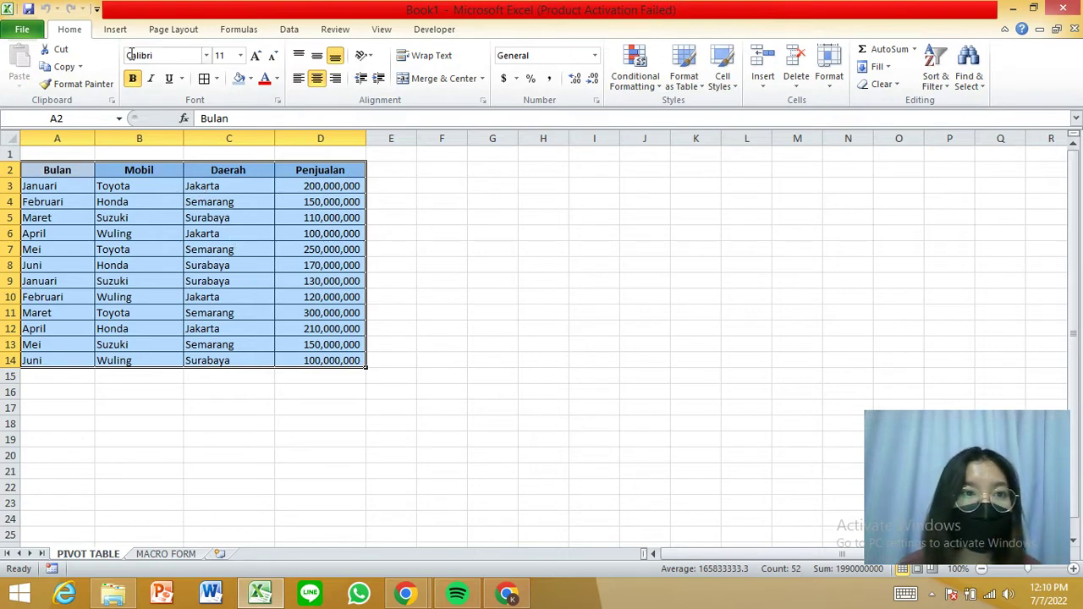
left_click(115, 29)
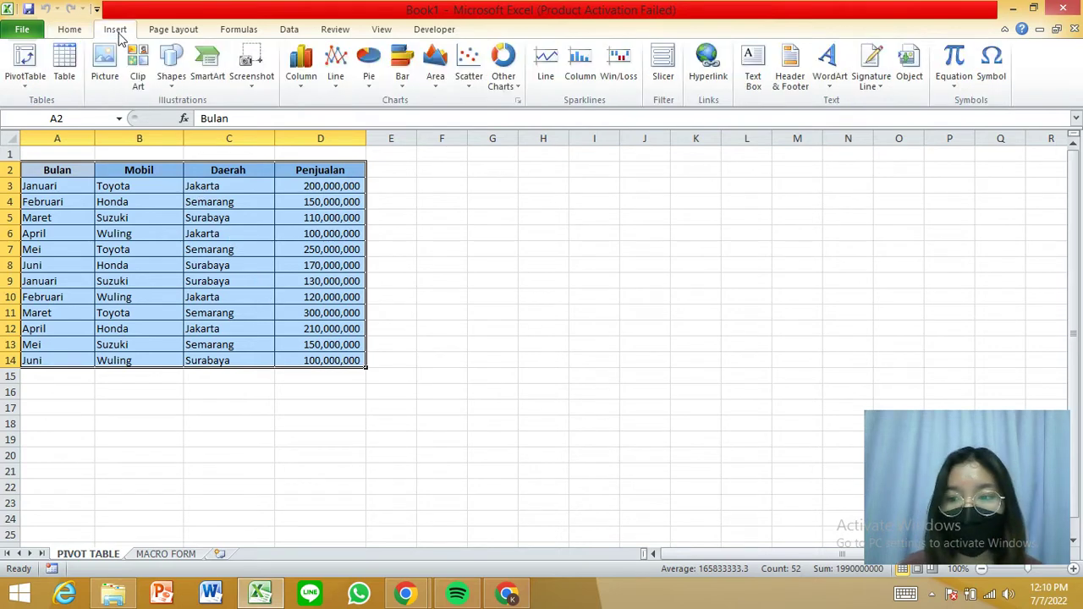
left_click(25, 70)
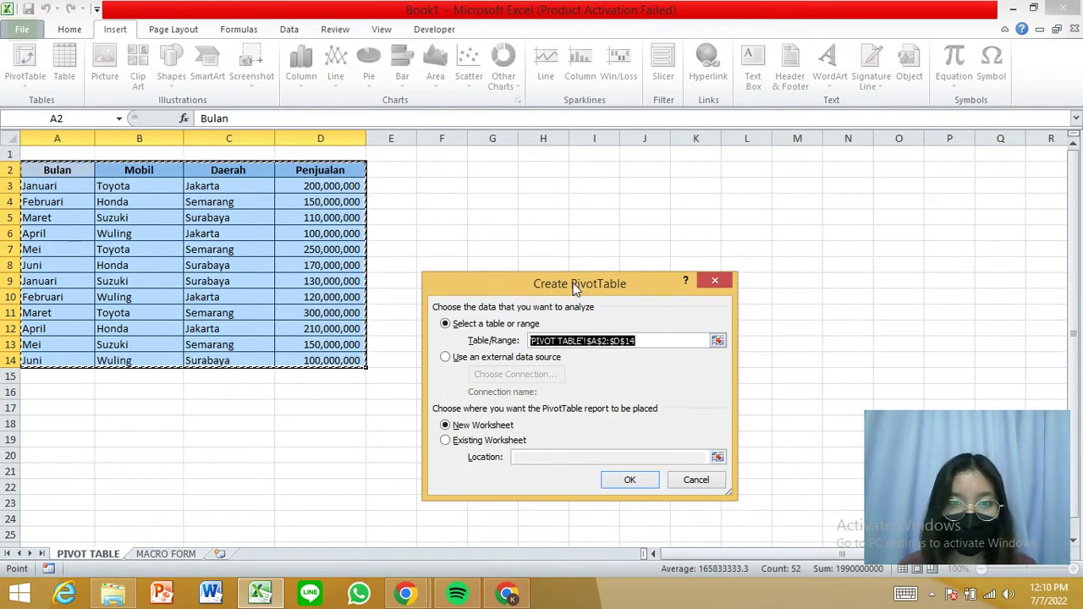
left_click_drag(575, 290, 575, 185)
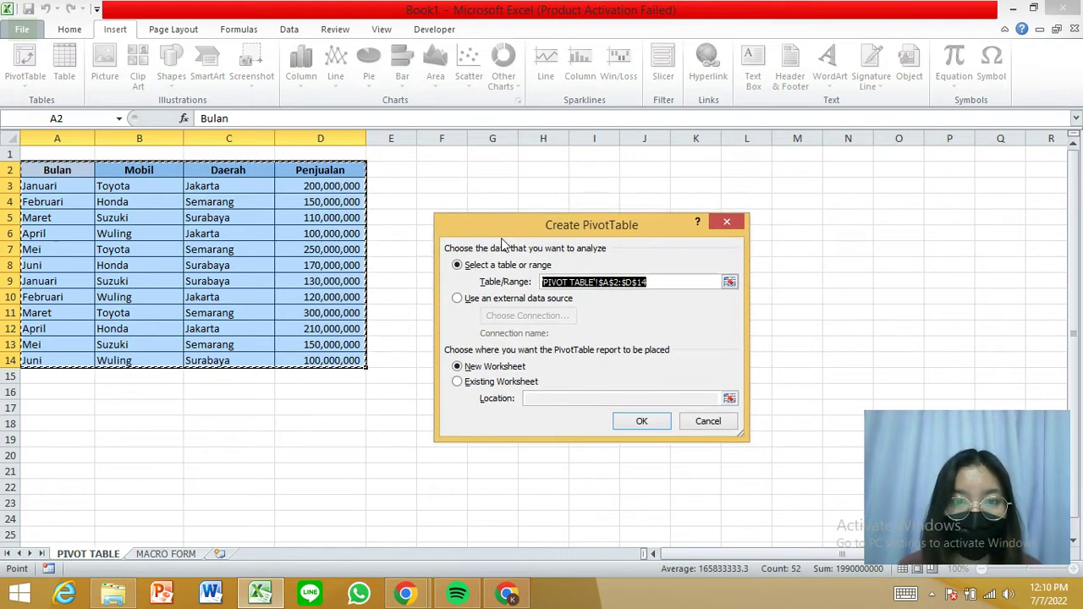
left_click_drag(489, 190, 526, 348)
left_click(484, 497)
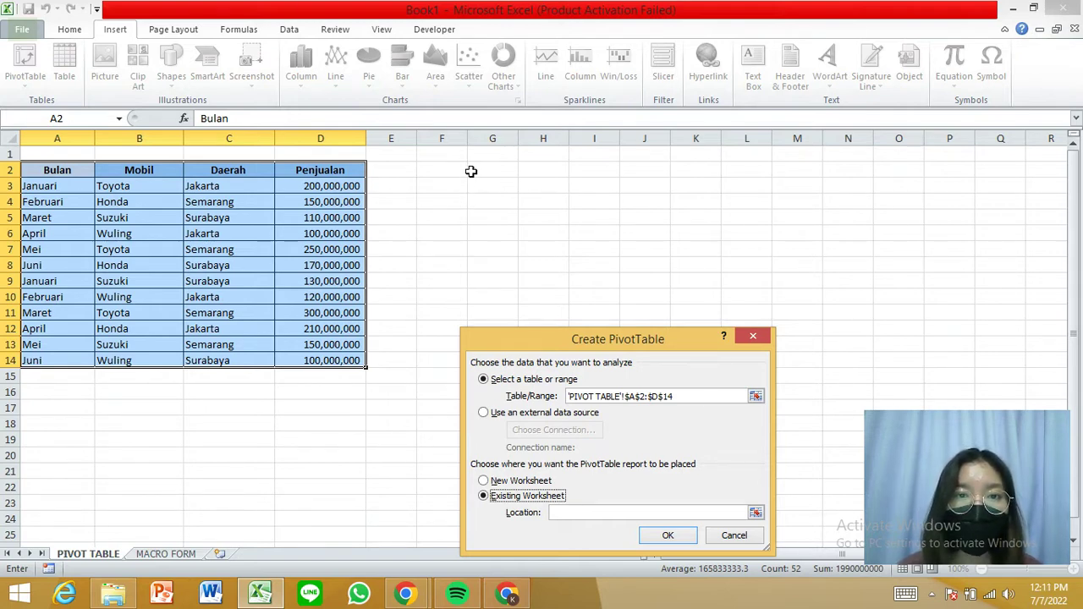
left_click(472, 171)
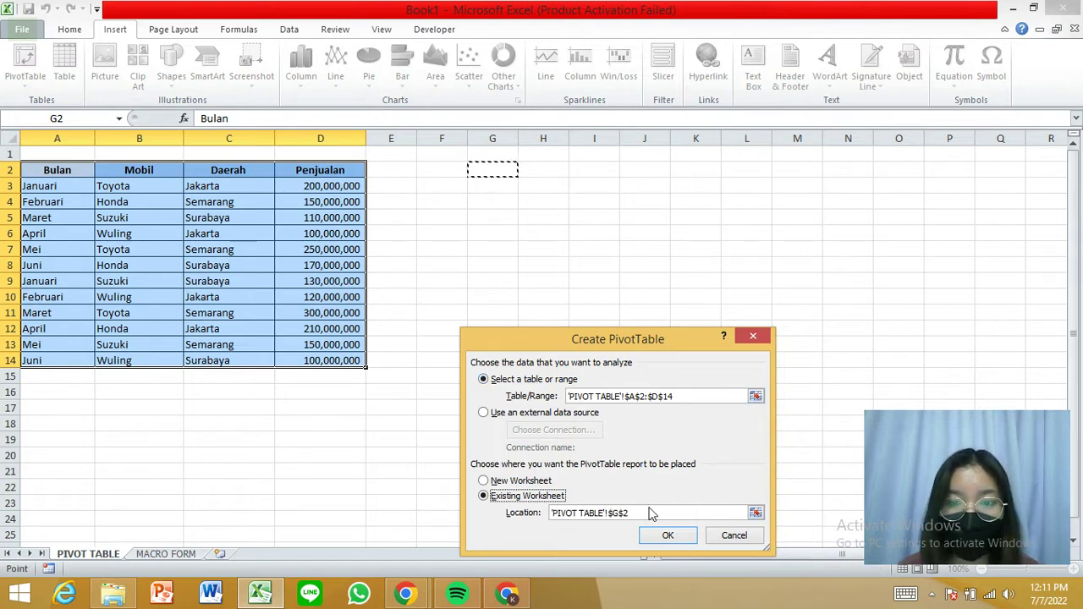
left_click(665, 538)
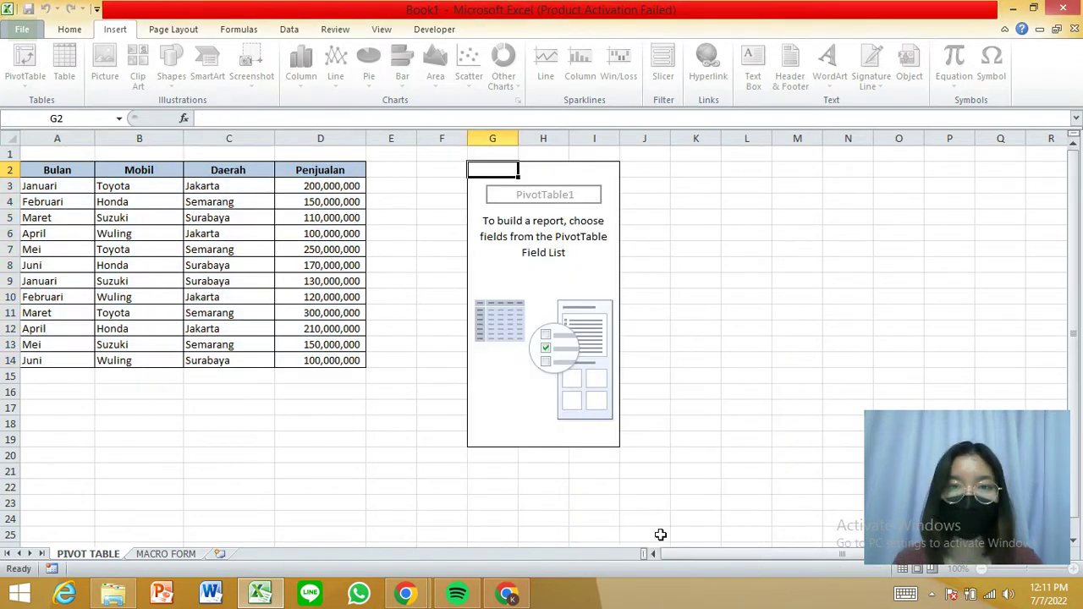
- Put Mobil in the pivot's row labels and Bulan across its columns
left_click_drag(932, 427, 100, 405)
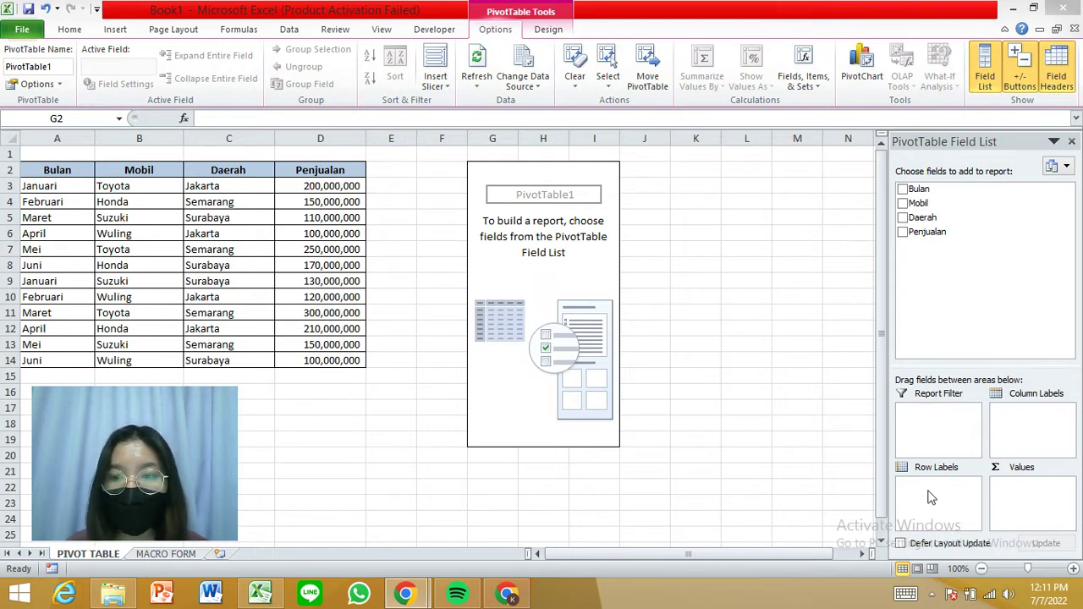
left_click(885, 508)
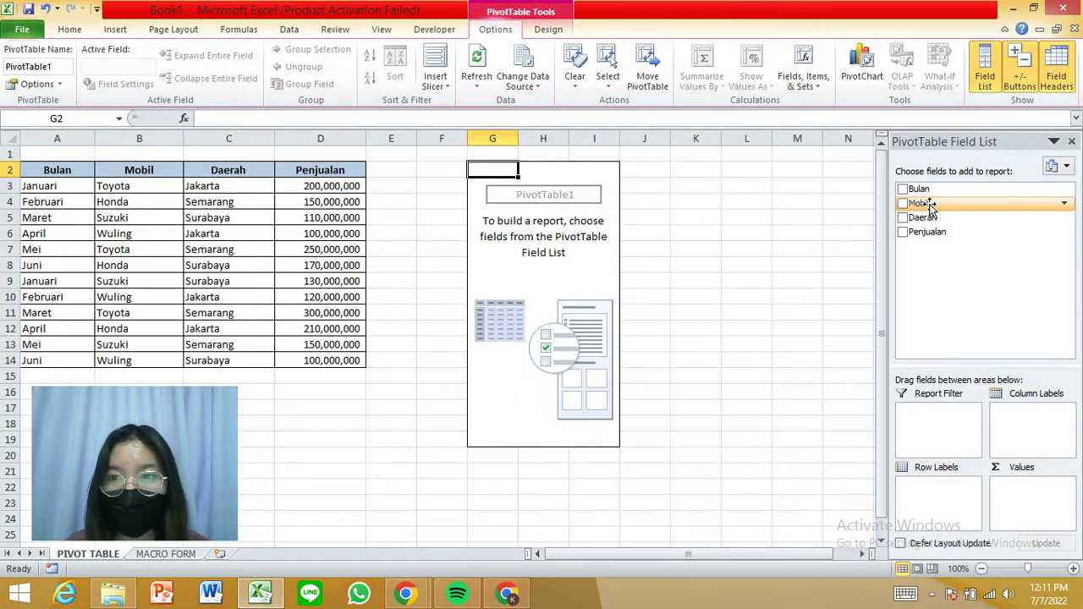
left_click_drag(929, 205, 939, 269)
mouse_move(930, 319)
left_mouse_down()
mouse_move(936, 386)
mouse_move(917, 517)
mouse_move(942, 392)
mouse_move(954, 499)
mouse_move(914, 506)
left_mouse_up()
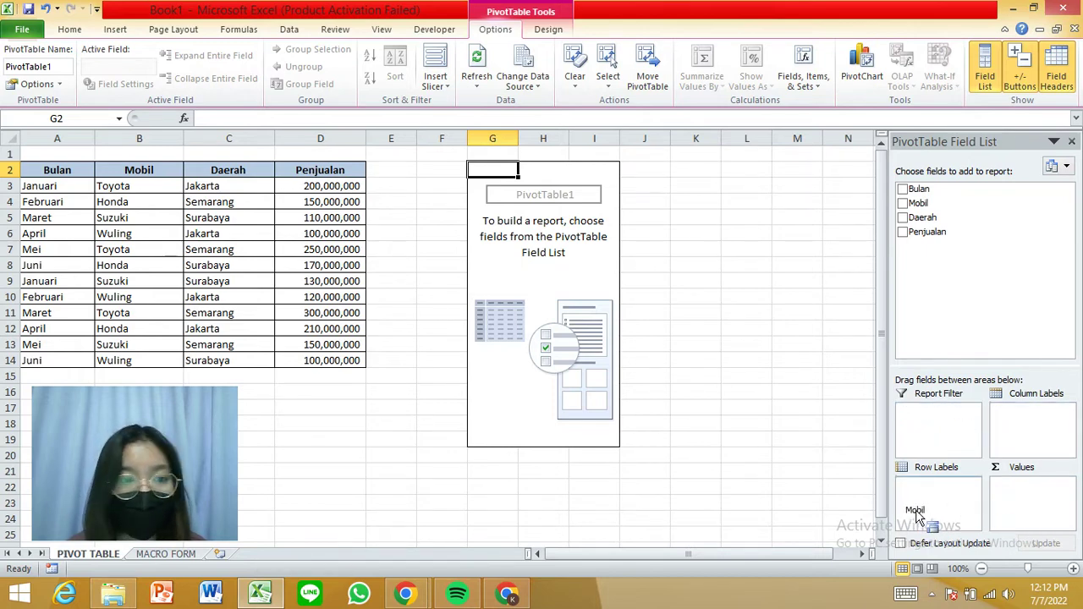
left_click_drag(914, 505, 935, 500)
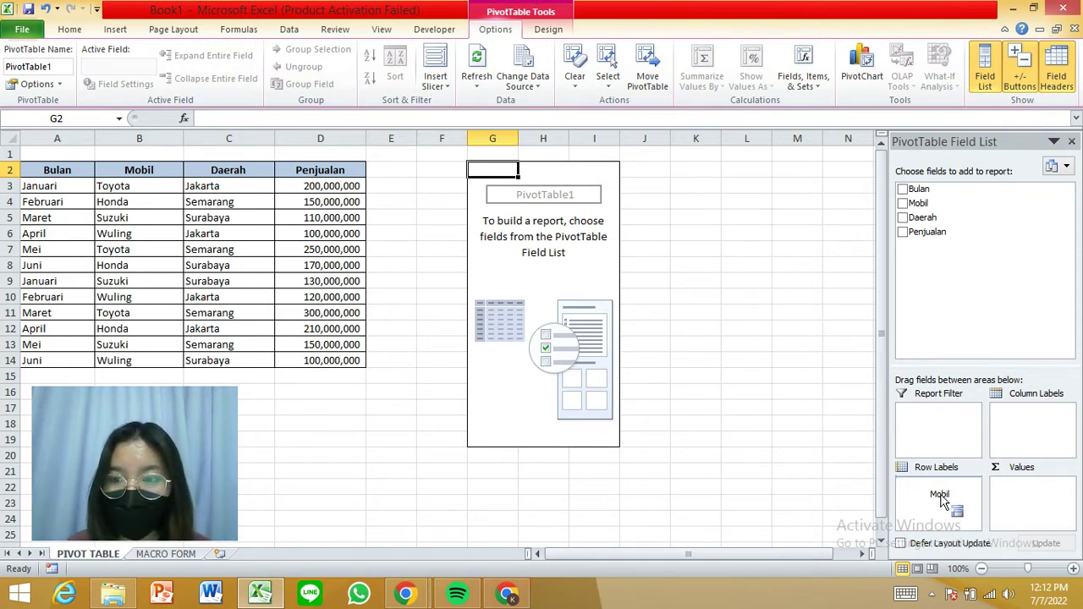
left_click_drag(935, 500, 940, 502)
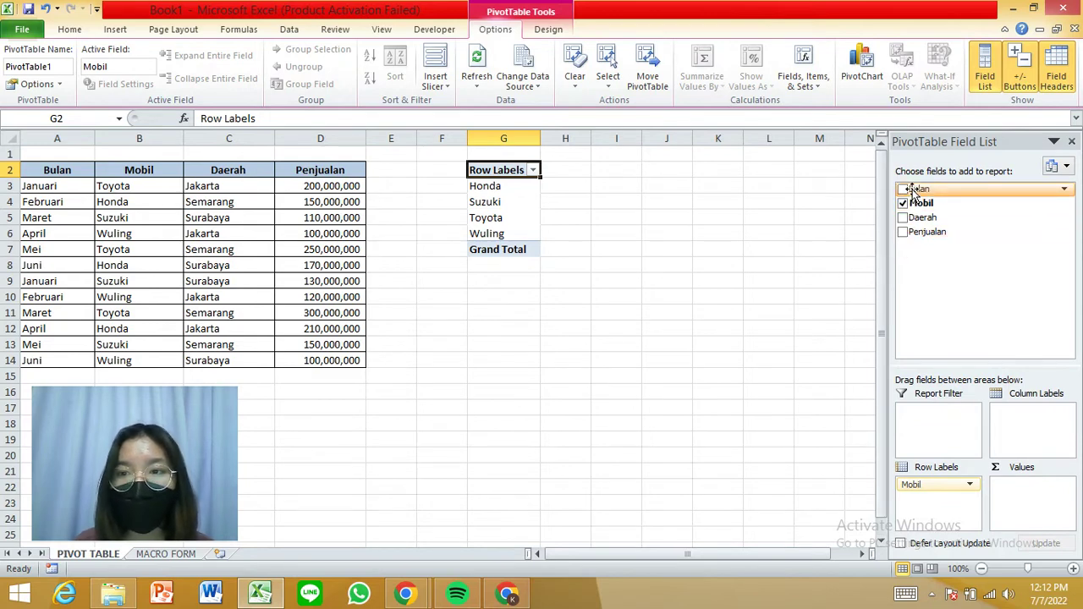
left_click_drag(912, 193, 1029, 430)
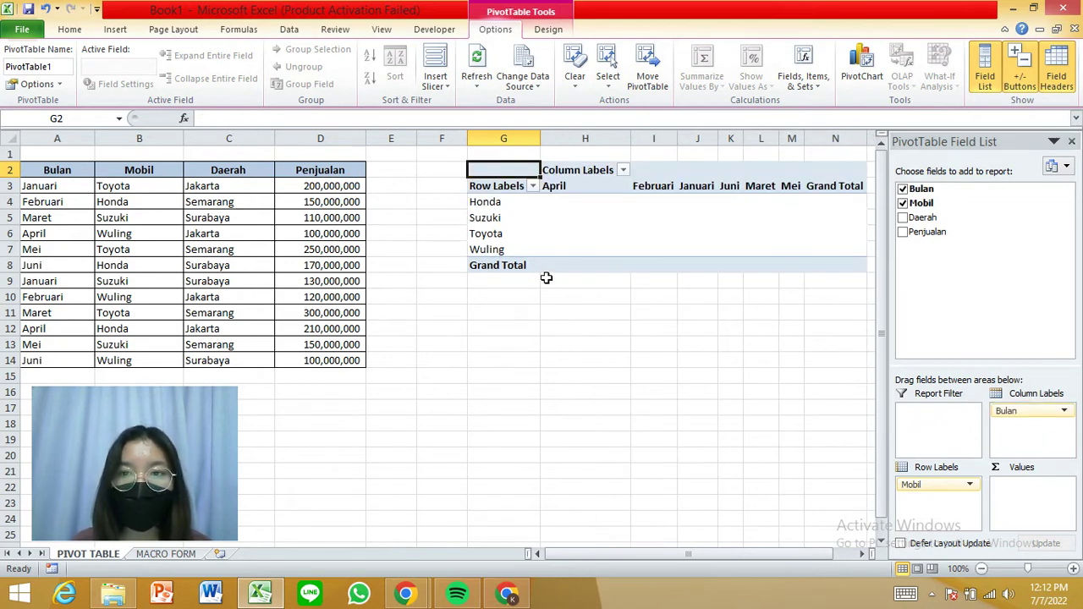
- Add Penjualan as summed values, then select the pivot value cells H4:N8
left_click_drag(580, 554, 605, 554)
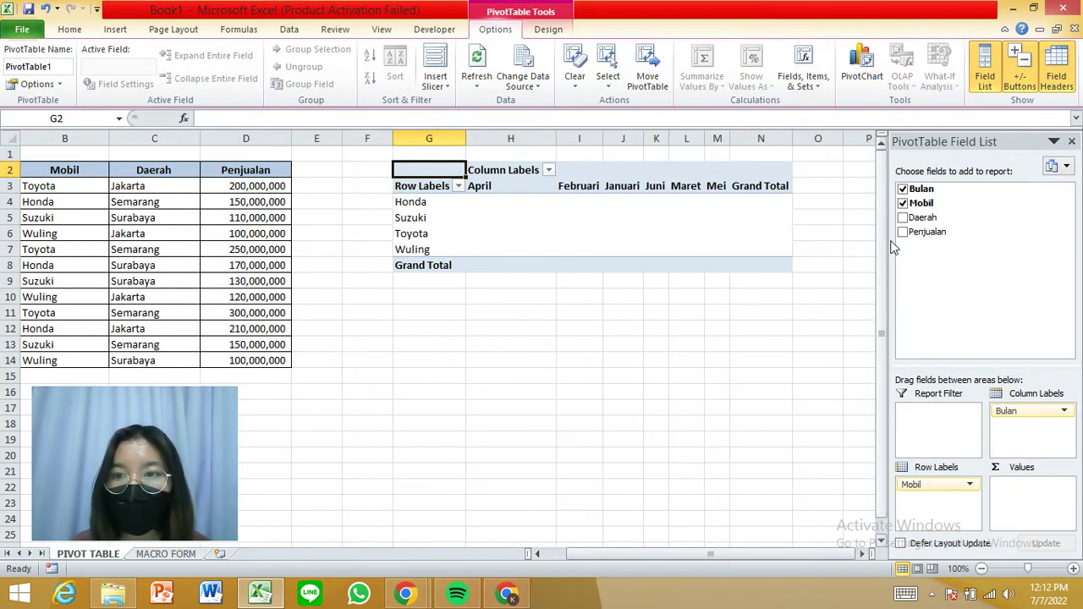
left_click_drag(919, 230, 1041, 507)
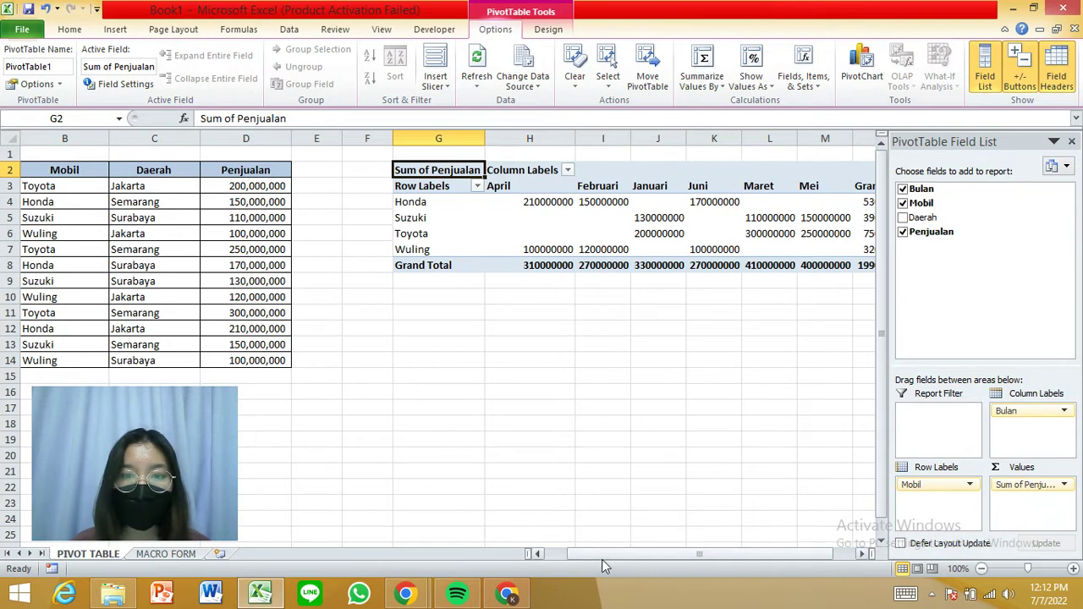
left_click_drag(602, 559, 636, 561)
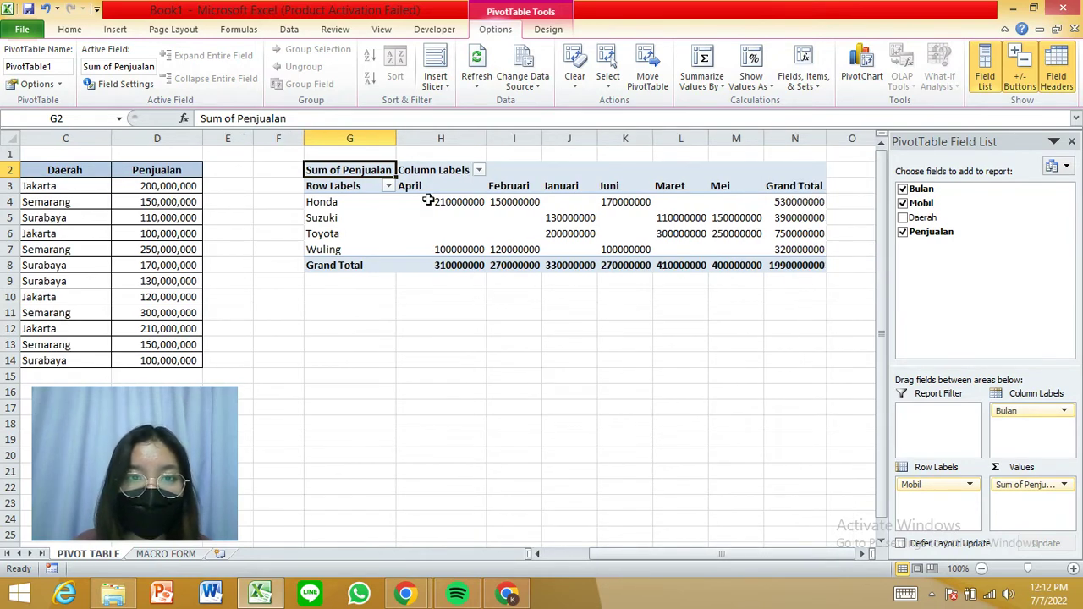
left_click_drag(429, 201, 813, 265)
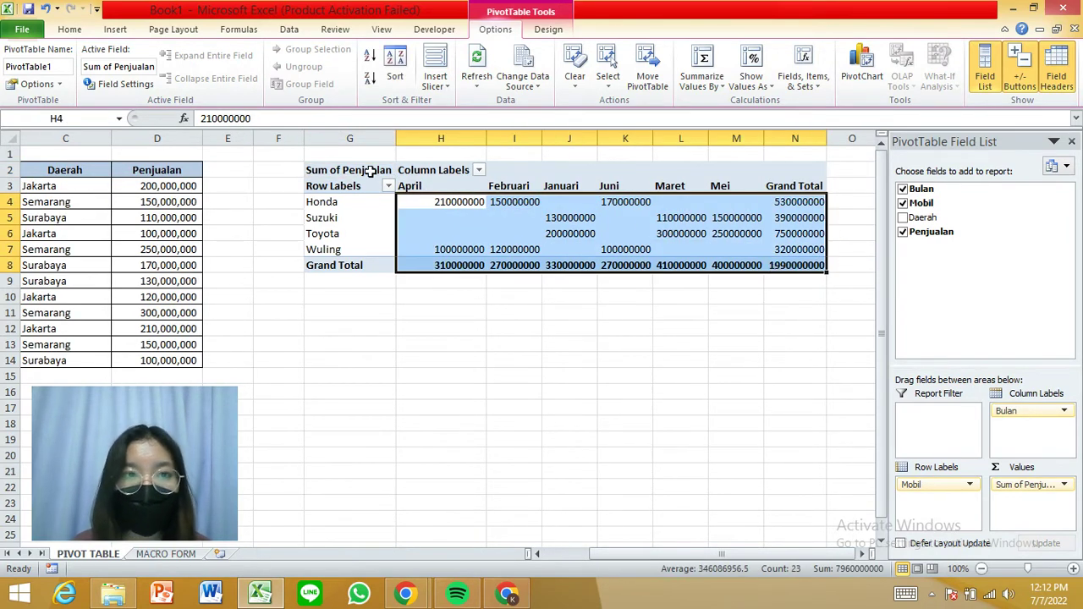
- Give values H4:N8 Comma Style with zero decimals and autofit columns I through M
left_click(82, 28)
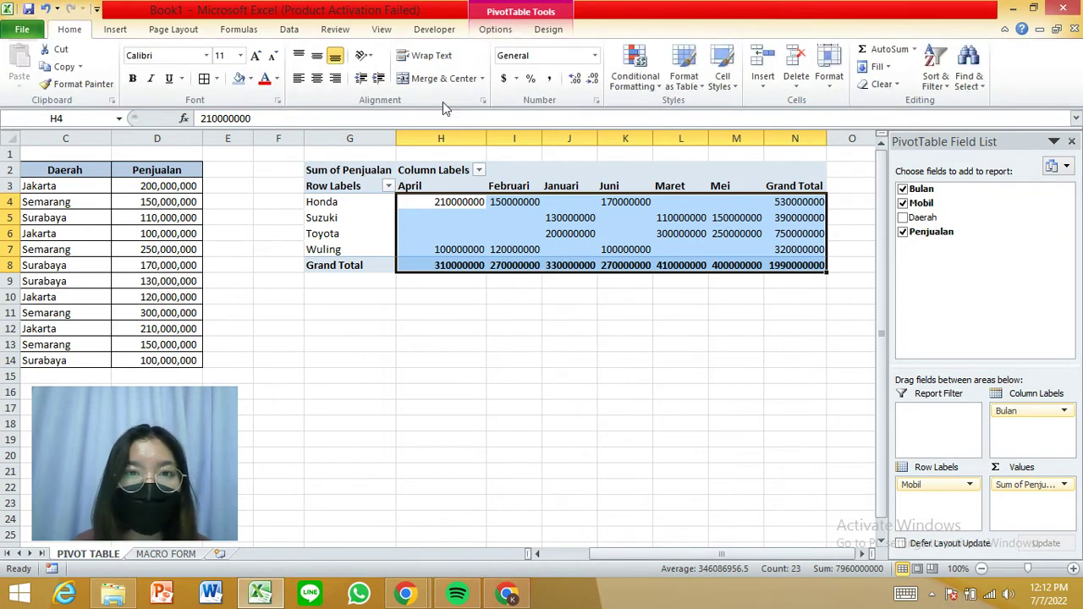
left_click(550, 78)
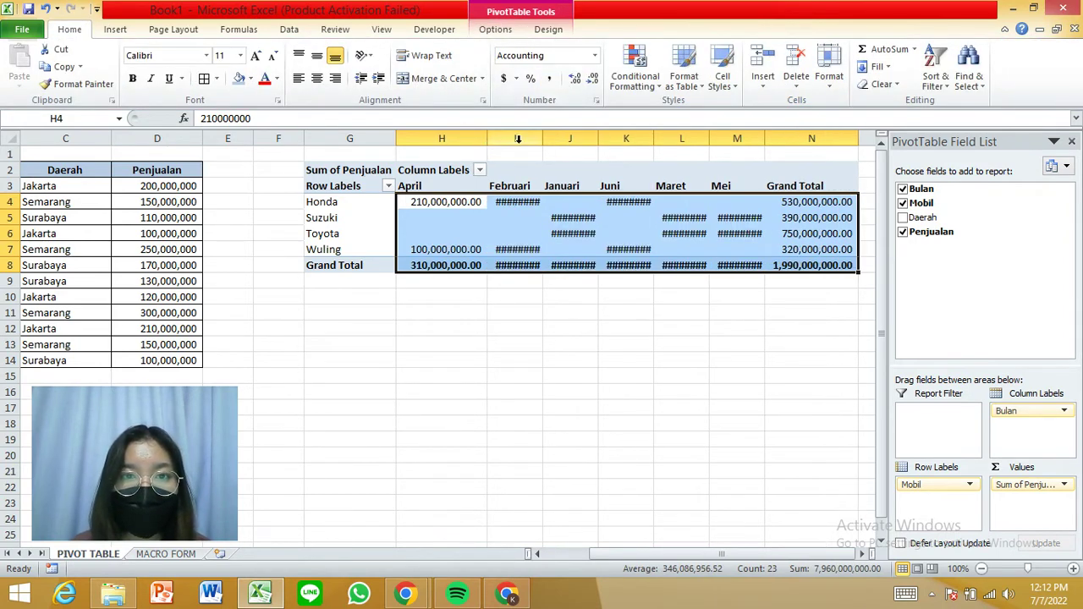
double_click(542, 138)
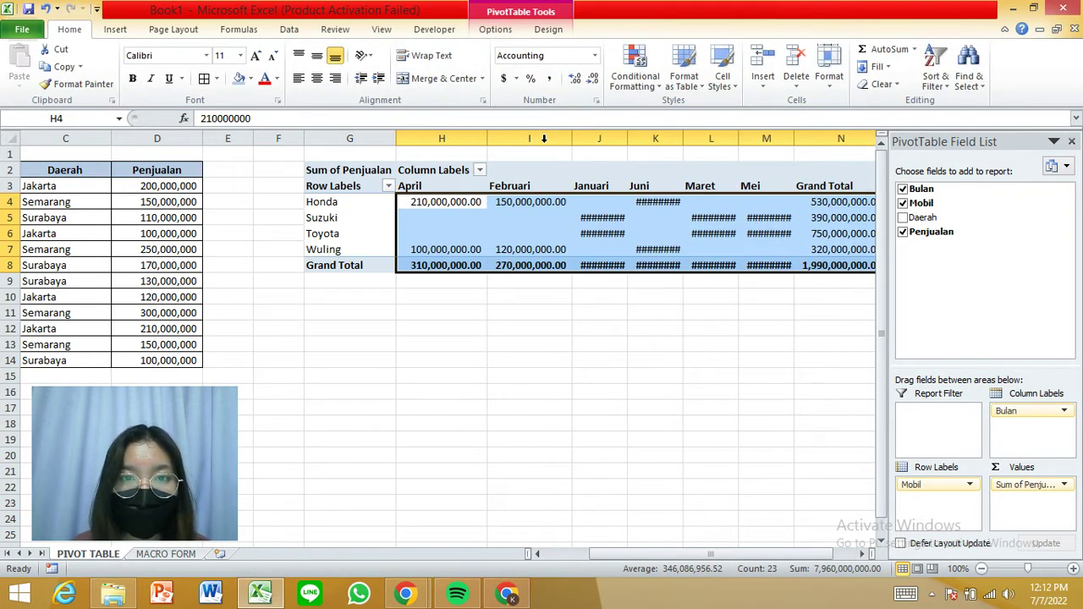
double_click(628, 138)
double_click(713, 138)
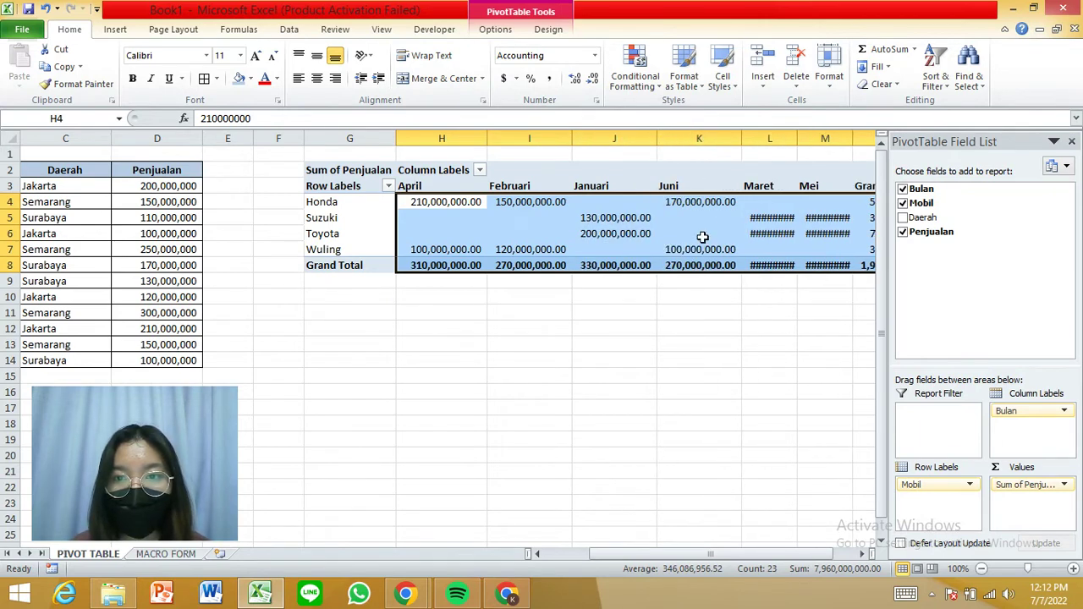
left_click_drag(601, 555, 624, 555)
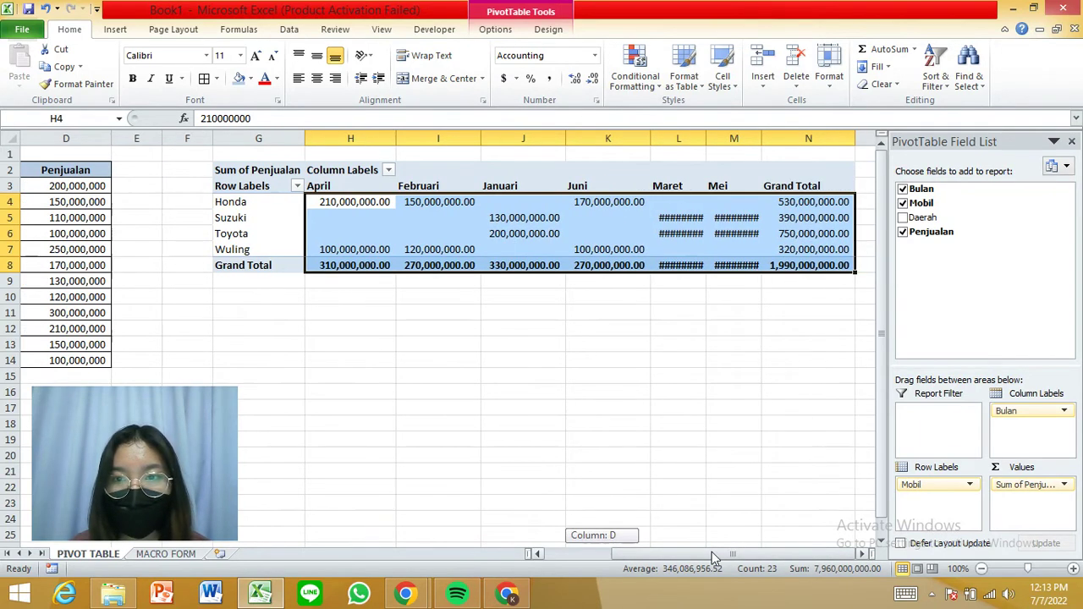
double_click(762, 140)
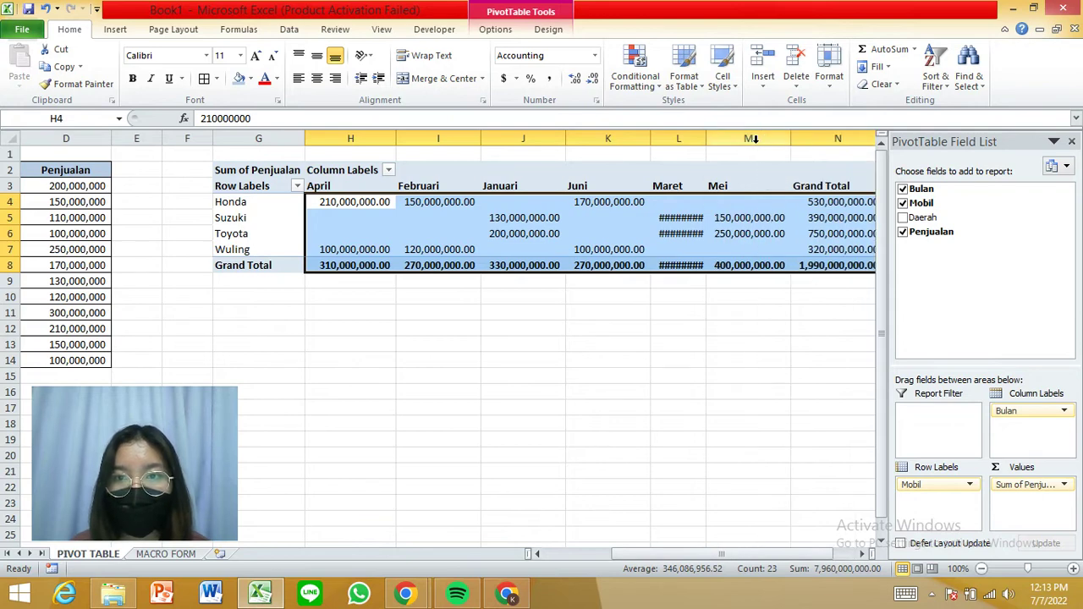
double_click(705, 140)
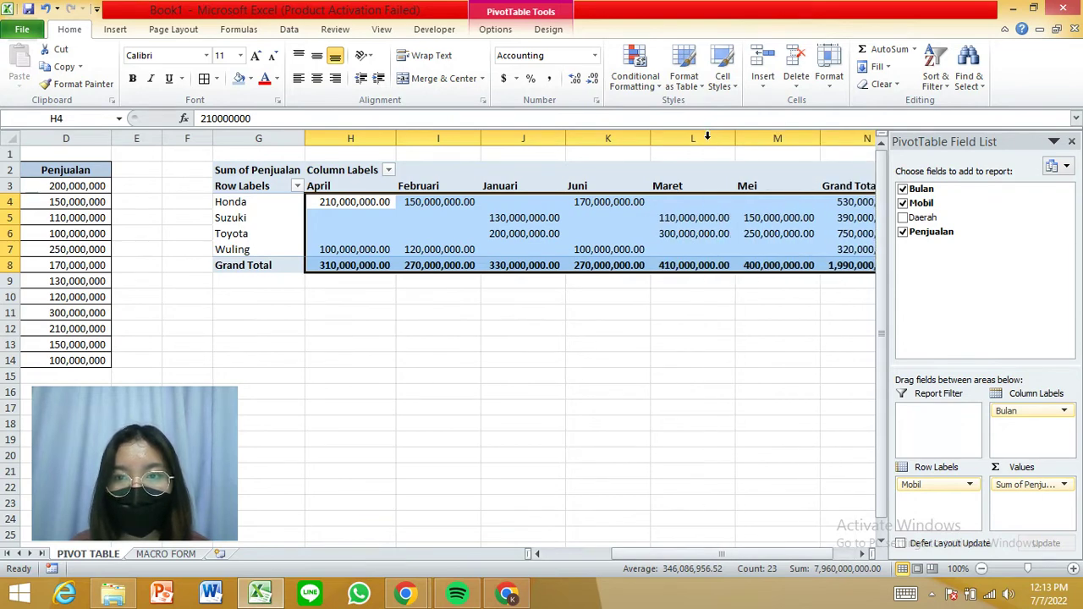
left_click(577, 78)
left_click(576, 78)
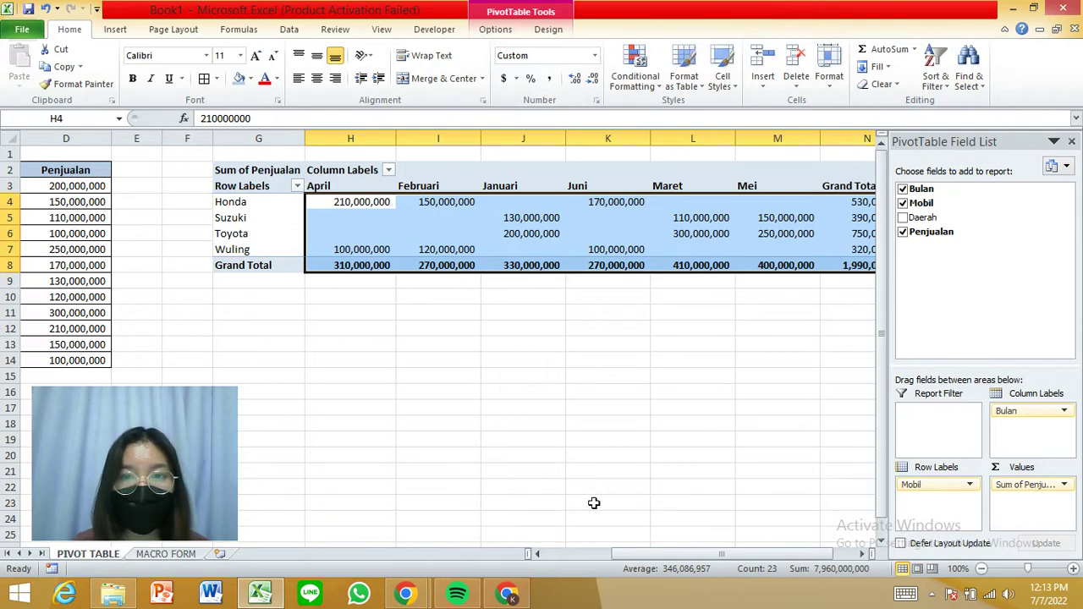
left_click(597, 472)
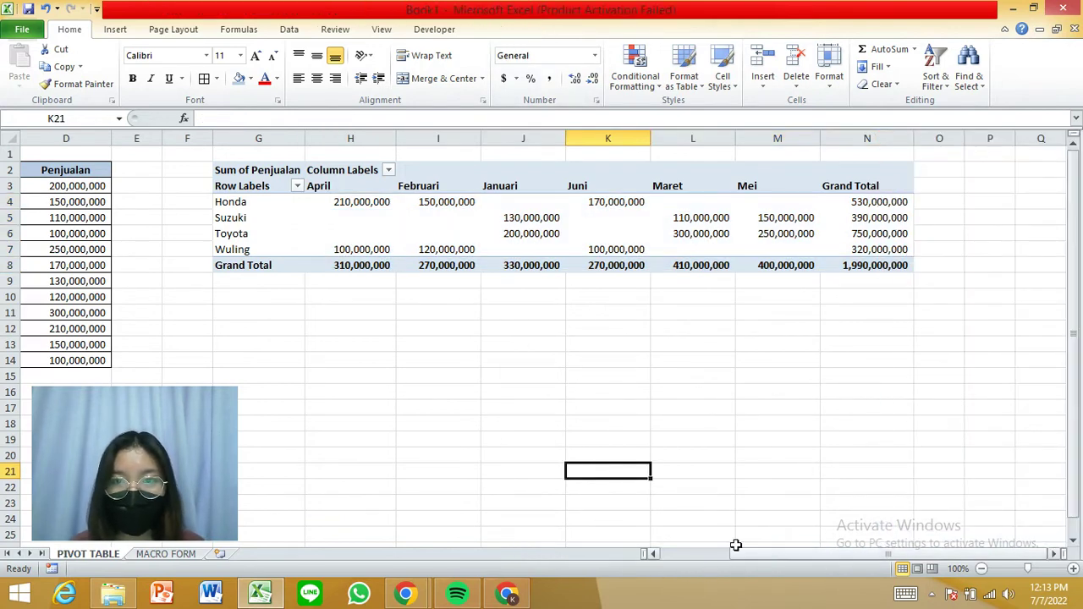
- Inspect the pivot values and select the April grand total of 310,000,000
left_click_drag(737, 562, 725, 560)
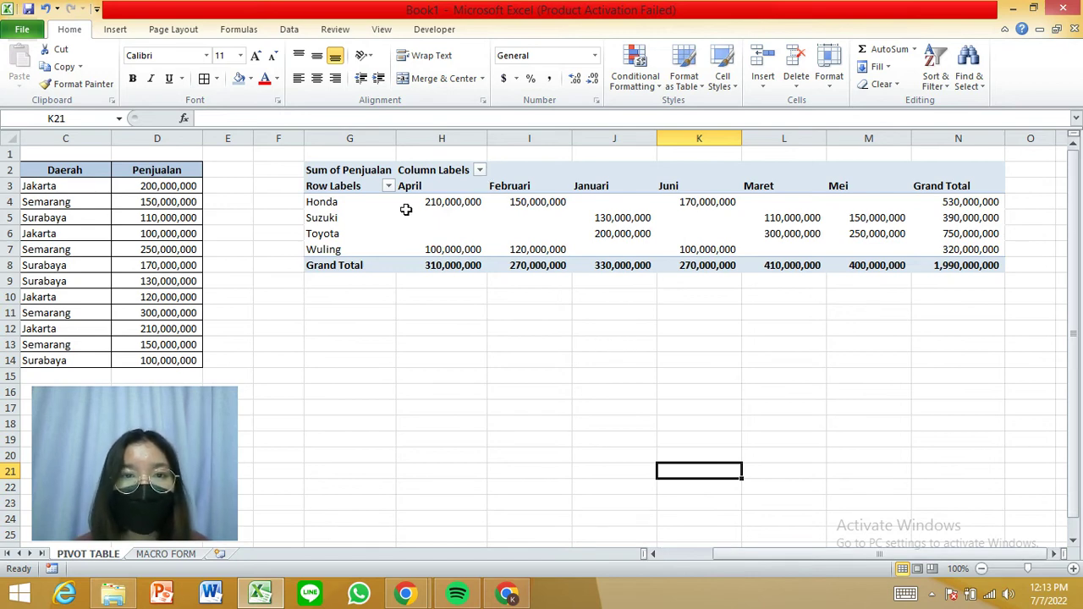
mouse_move(423, 201)
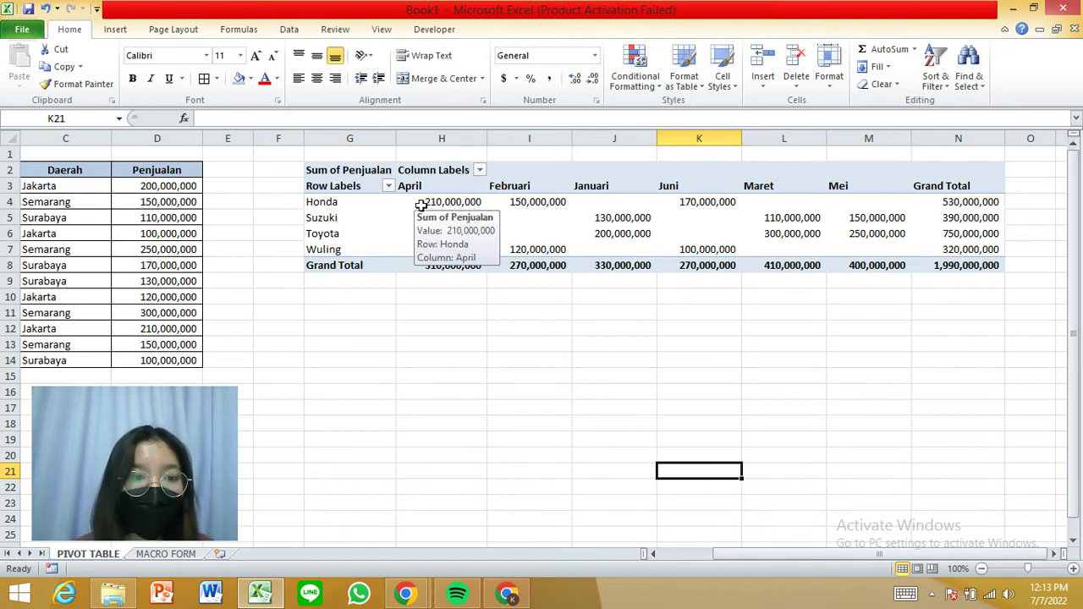
mouse_move(414, 249)
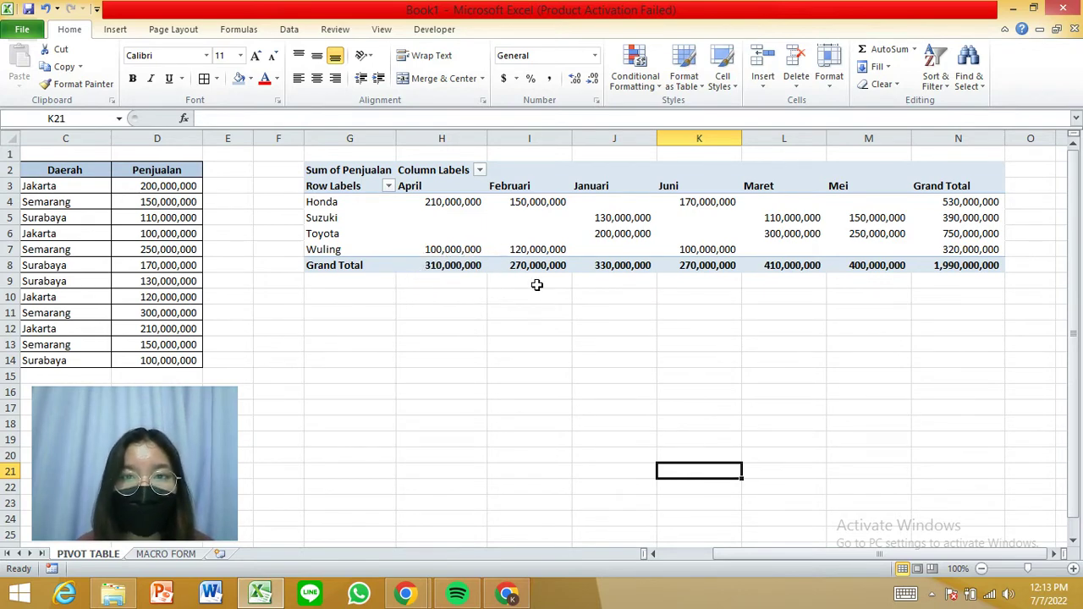
mouse_move(604, 235)
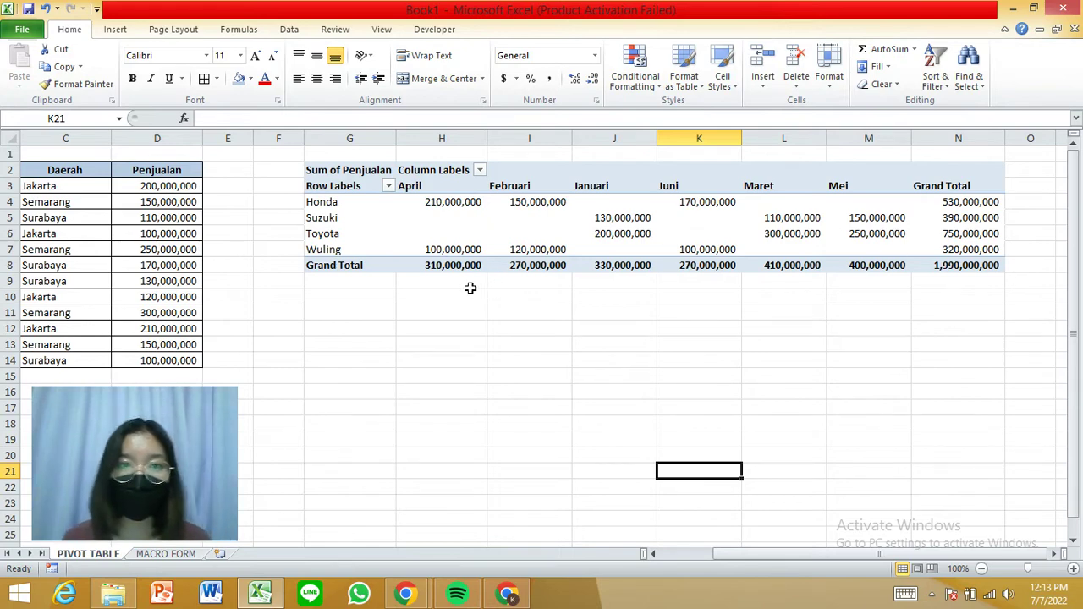
left_click(415, 265)
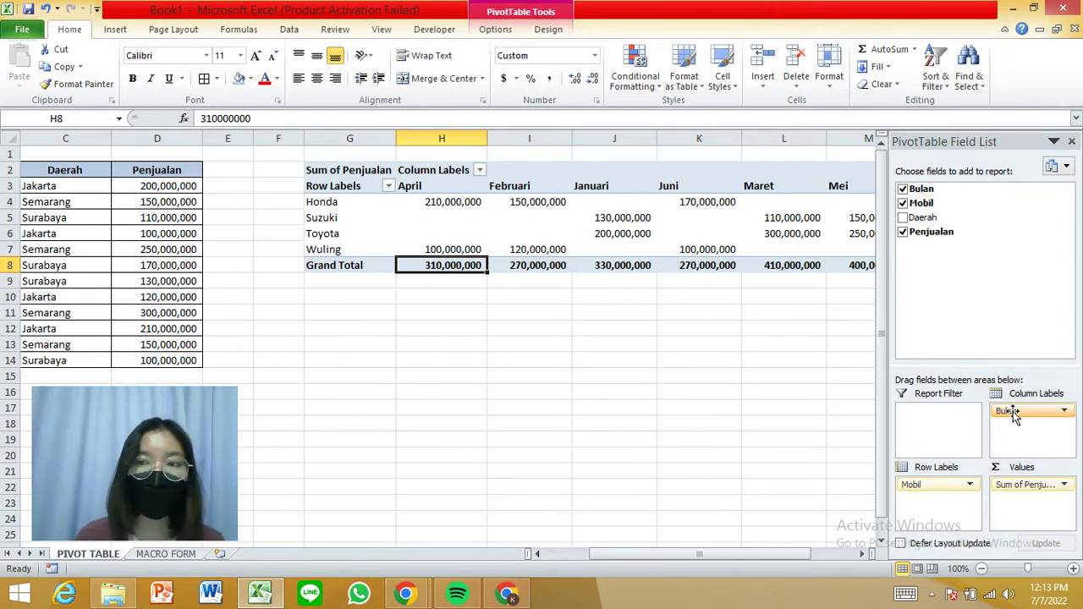
- Replace Bulan with Daerah as the column field, giving Jakarta, Semarang and Surabaya columns
left_click_drag(1013, 412, 565, 320)
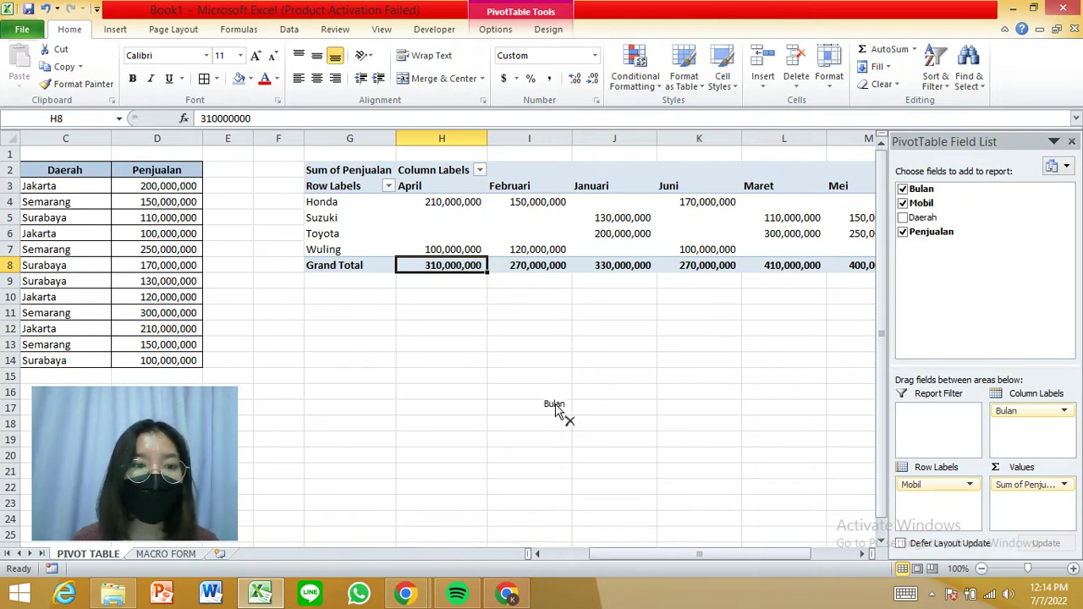
mouse_move(564, 320)
left_mouse_down()
mouse_move(629, 386)
mouse_move(628, 363)
mouse_move(615, 374)
mouse_move(614, 365)
left_mouse_up()
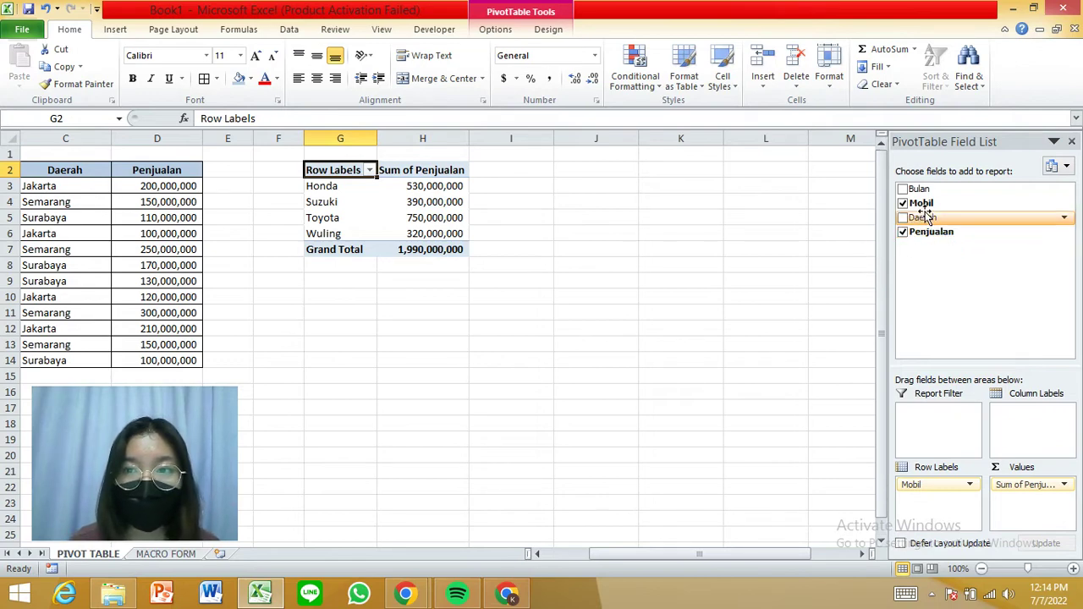
left_click_drag(922, 222, 1033, 428)
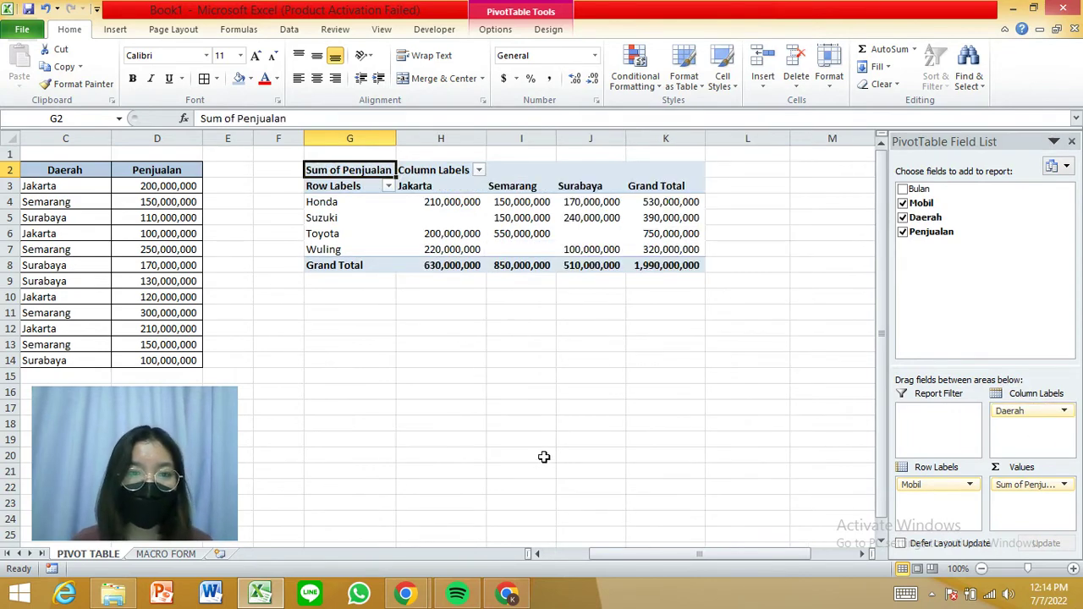
left_click_drag(619, 558, 592, 561)
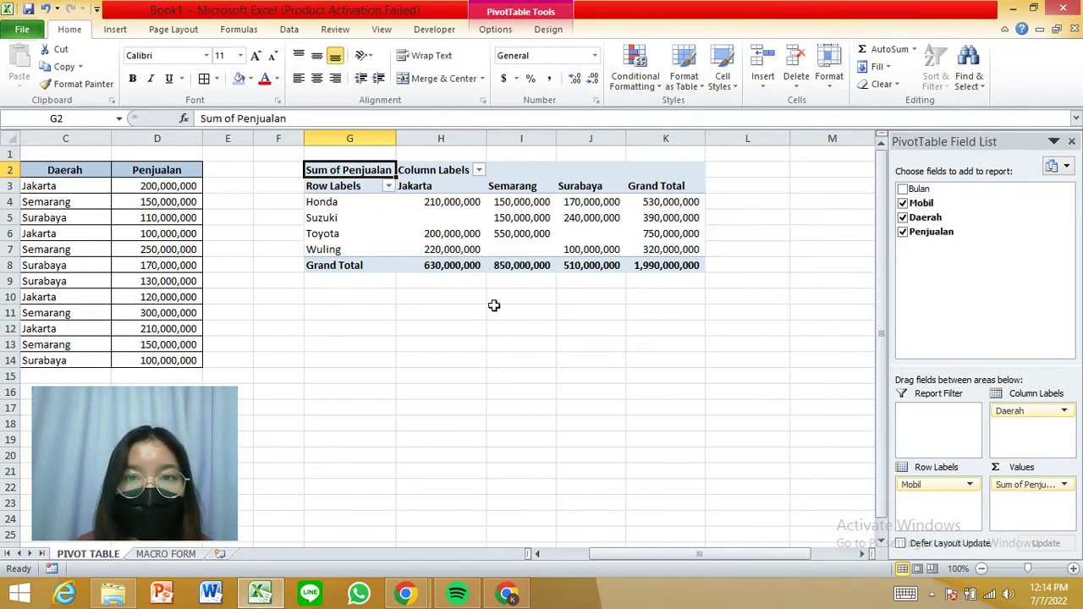
mouse_move(540, 235)
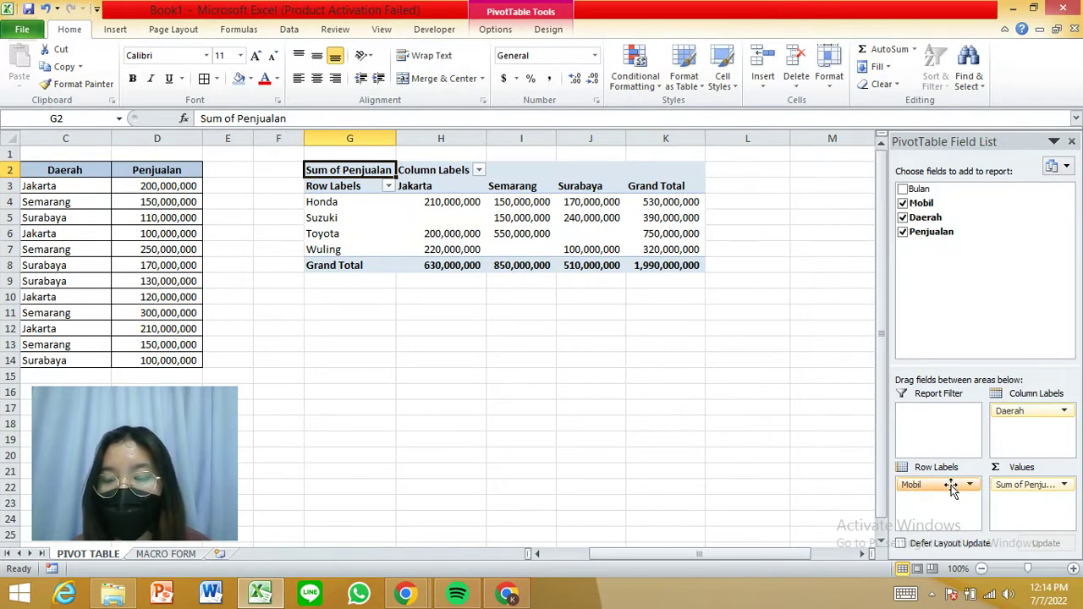
- Drag Mobil, Daerah and Sum of Penjualan out of the pivot layout
left_click_drag(951, 489, 758, 440)
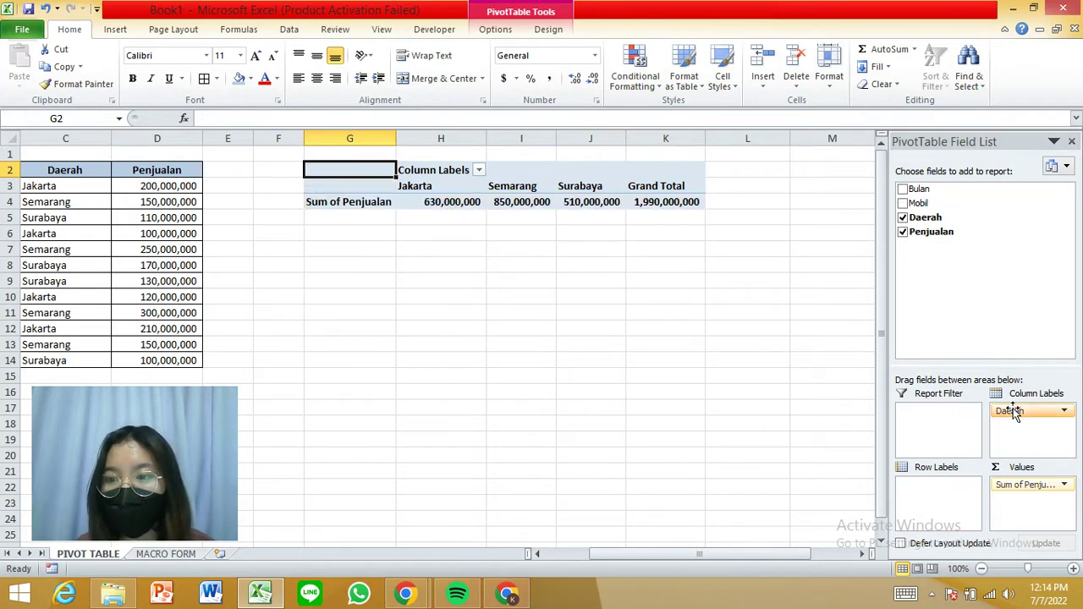
left_click_drag(1010, 411, 791, 396)
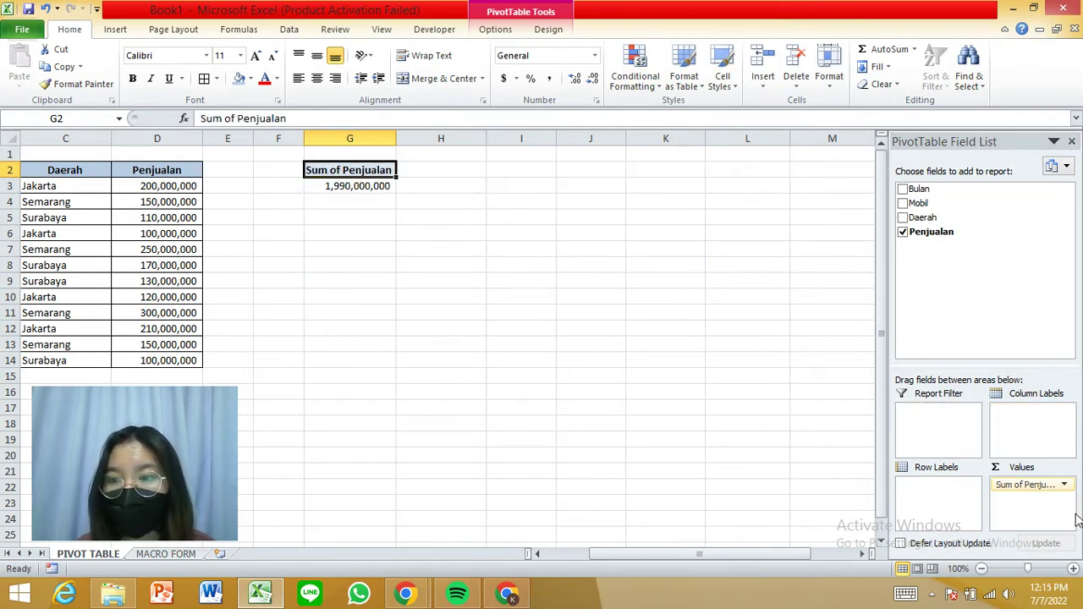
left_click_drag(1034, 487, 682, 310)
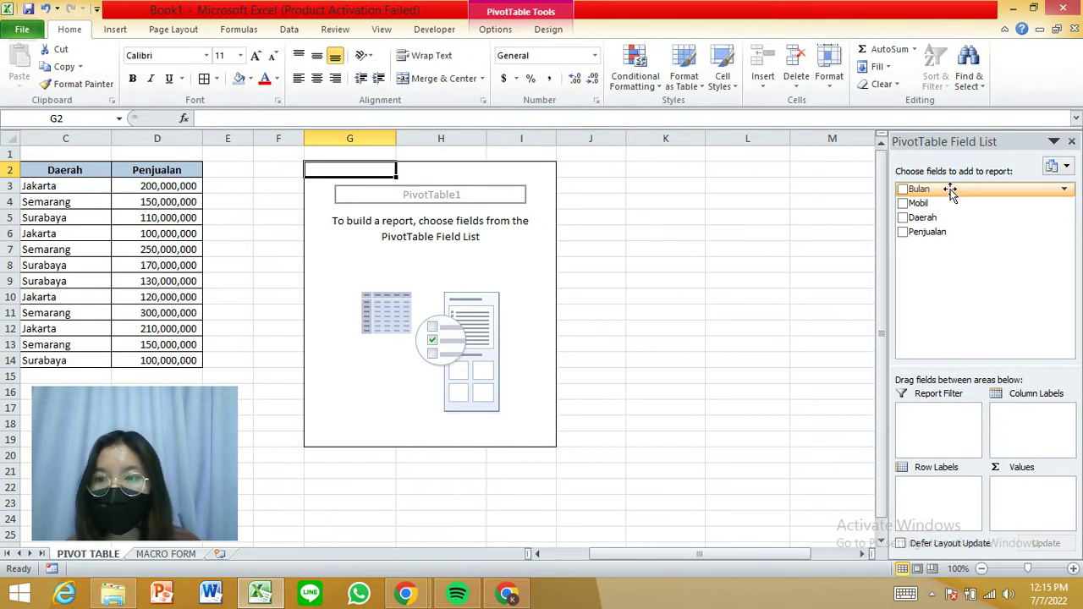
- Place Bulan in rows, Daerah in columns, summed Penjualan in values, and Mobil as report filter
left_click_drag(950, 192, 961, 497)
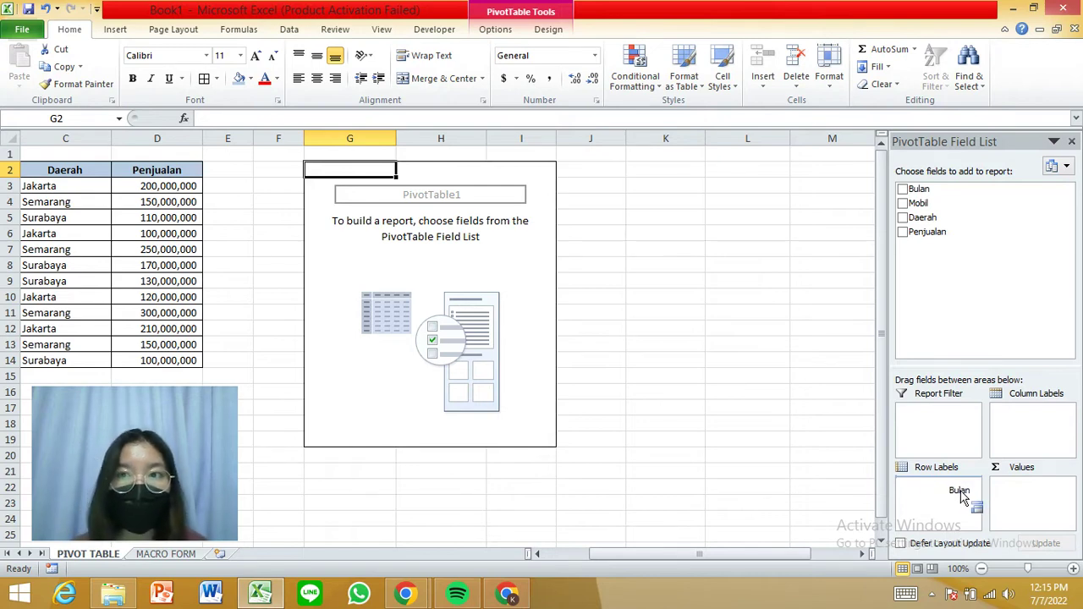
left_click_drag(961, 497, 959, 499)
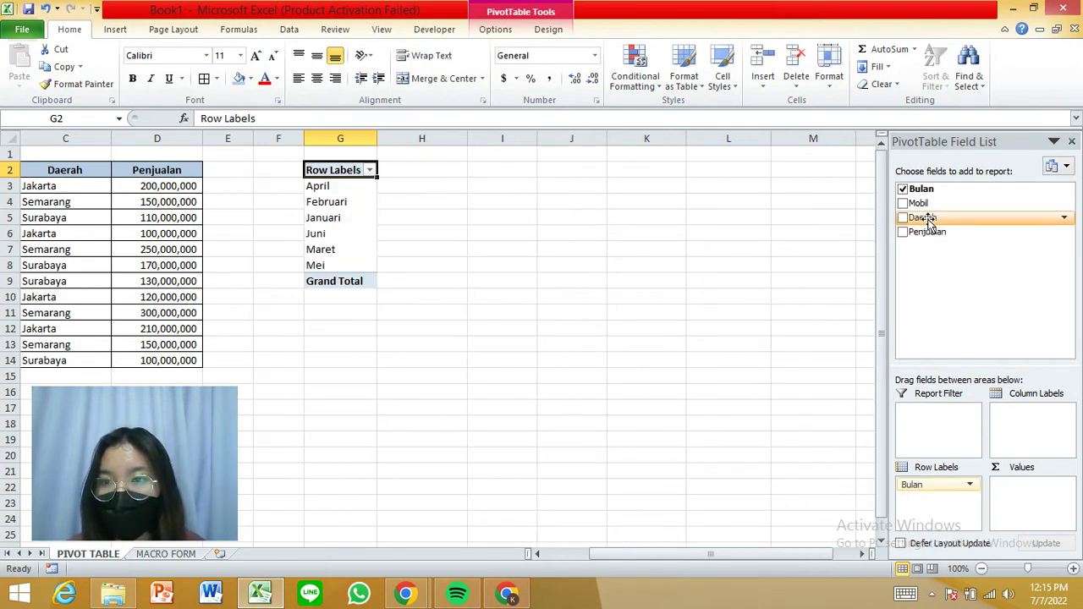
left_click_drag(928, 222, 1037, 433)
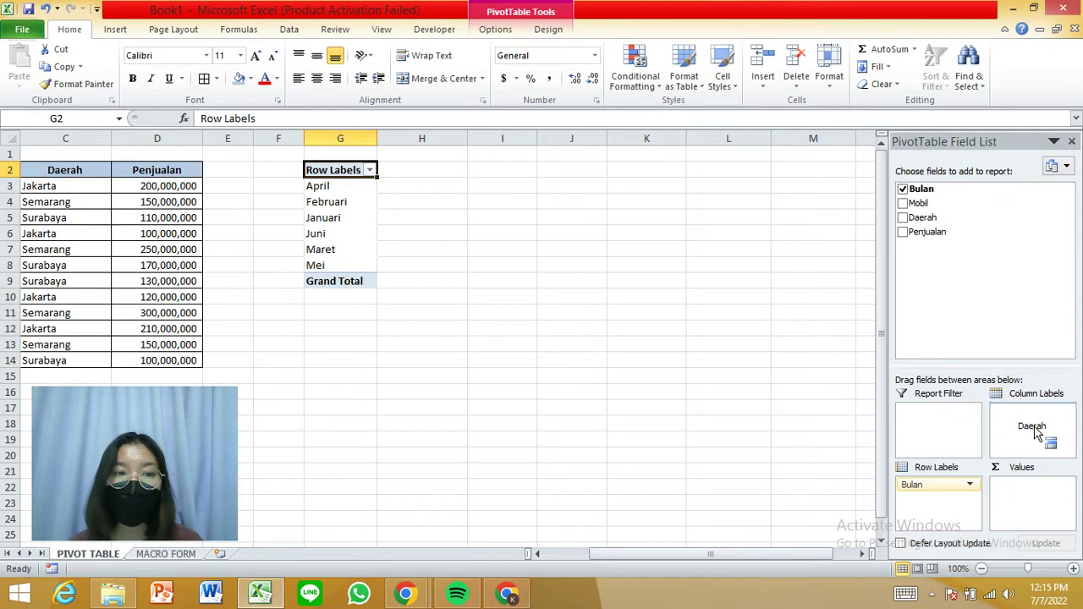
left_click_drag(1038, 434, 1036, 431)
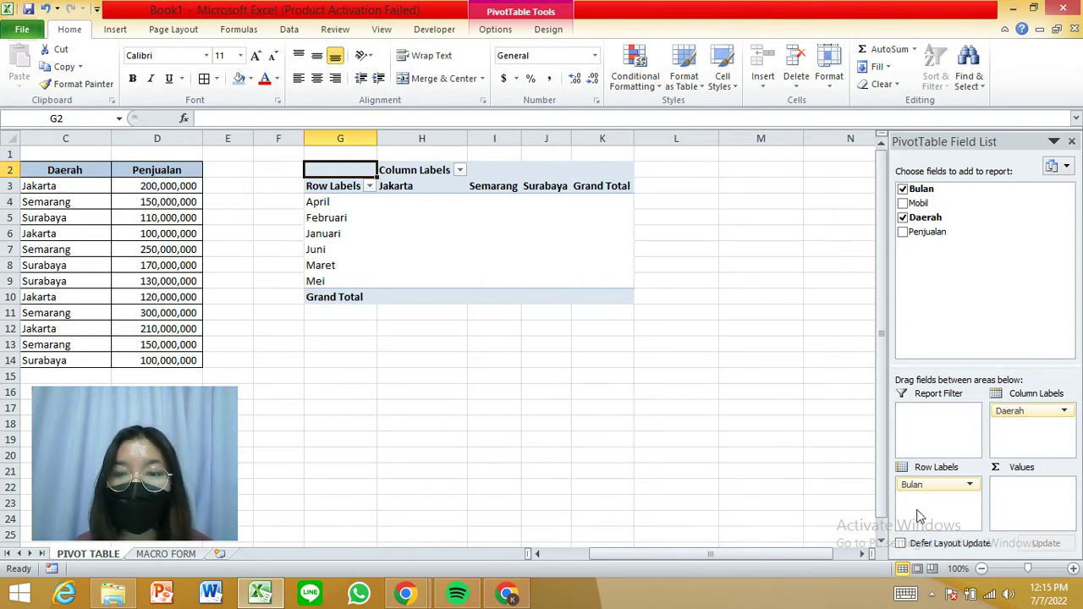
left_click_drag(924, 498, 929, 507)
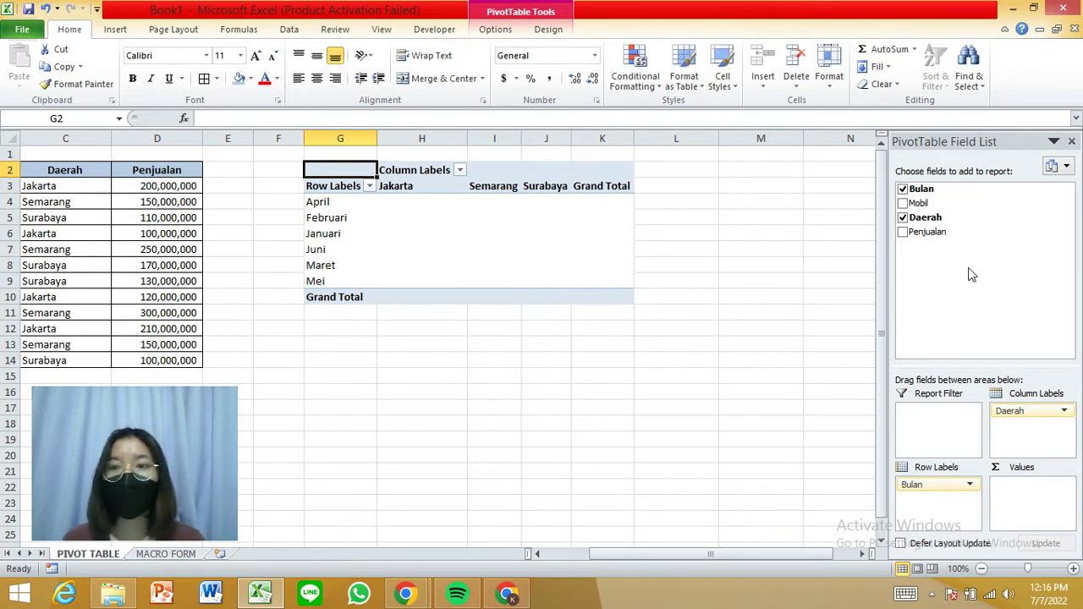
left_click_drag(940, 240, 1020, 518)
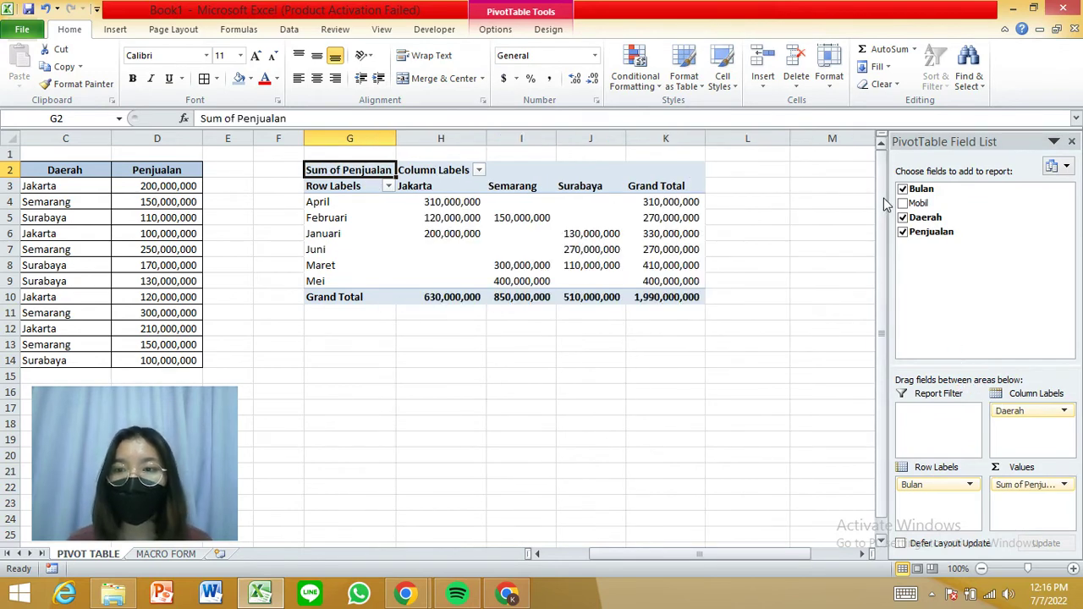
mouse_move(917, 206)
left_mouse_down()
mouse_move(911, 358)
mouse_move(923, 419)
left_mouse_up()
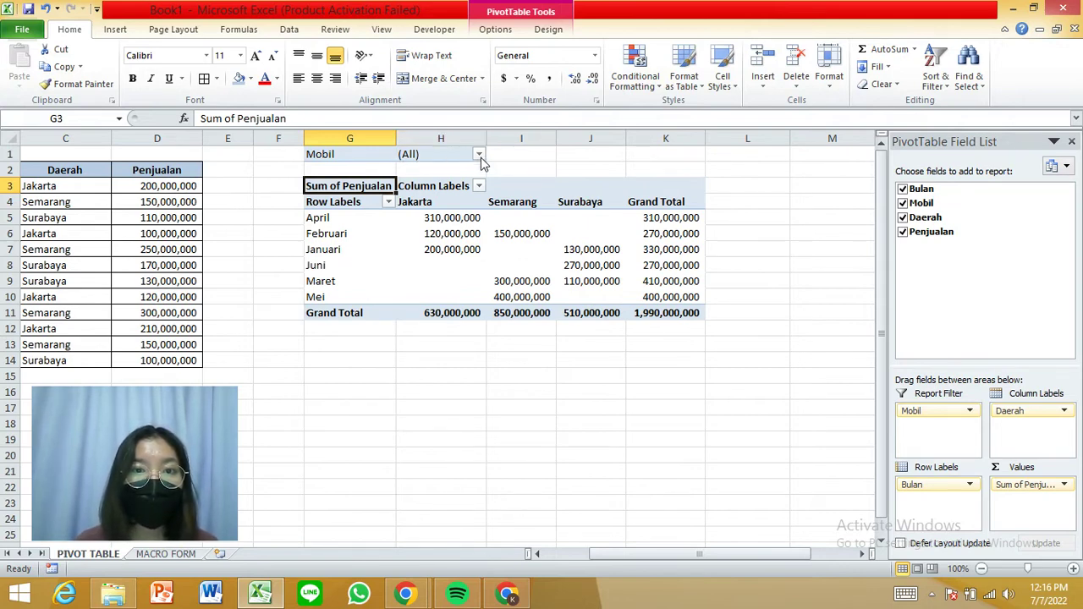
- Enable multiple selection in the Mobil filter, leaving only Toyota ticked
left_click(479, 156)
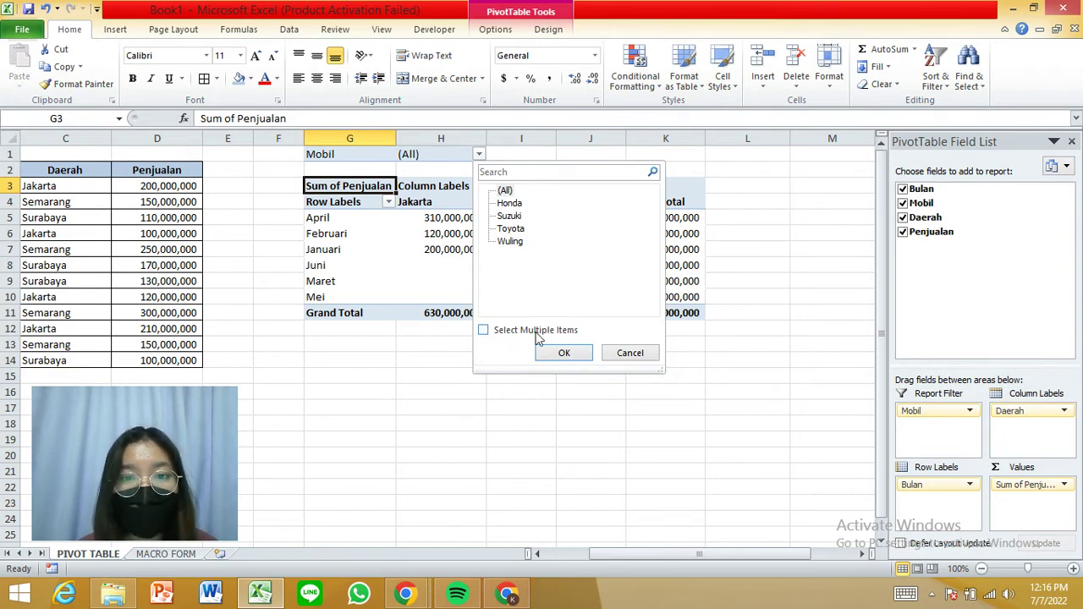
left_click(484, 332)
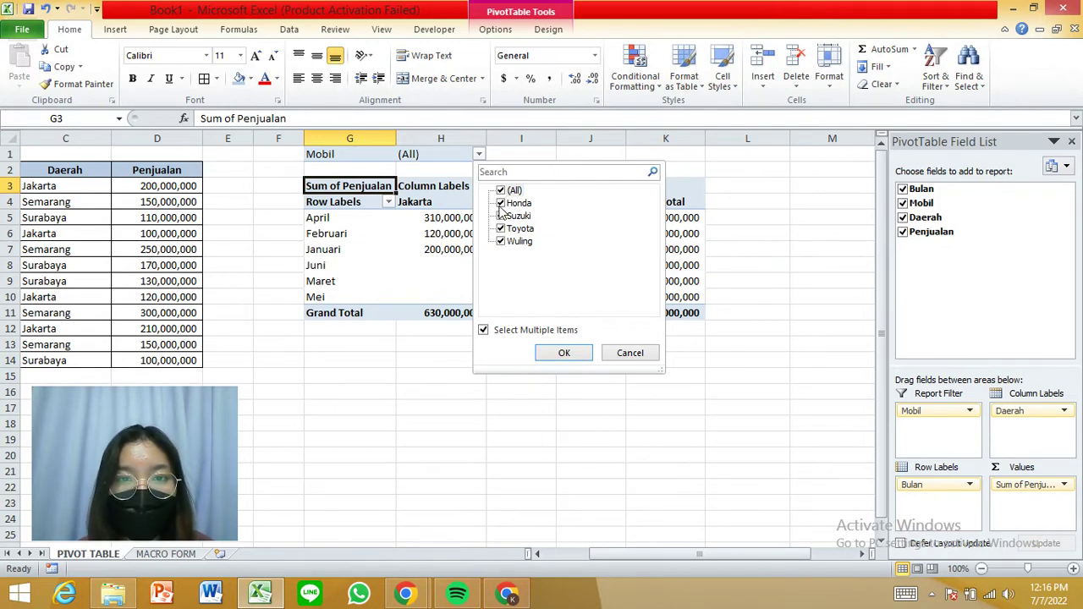
left_click(500, 204)
left_click(501, 216)
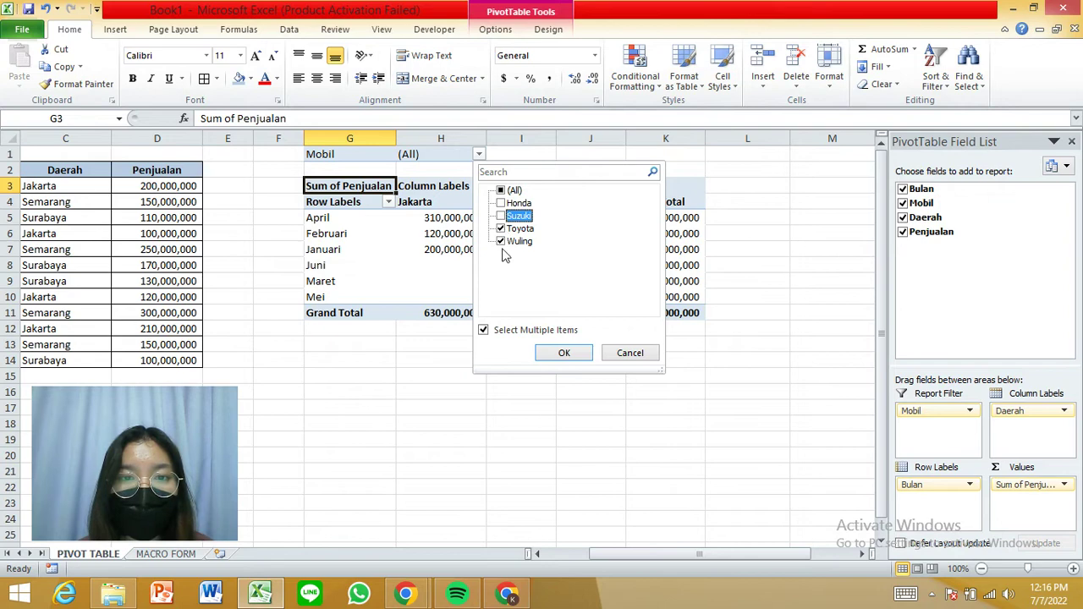
left_click(500, 242)
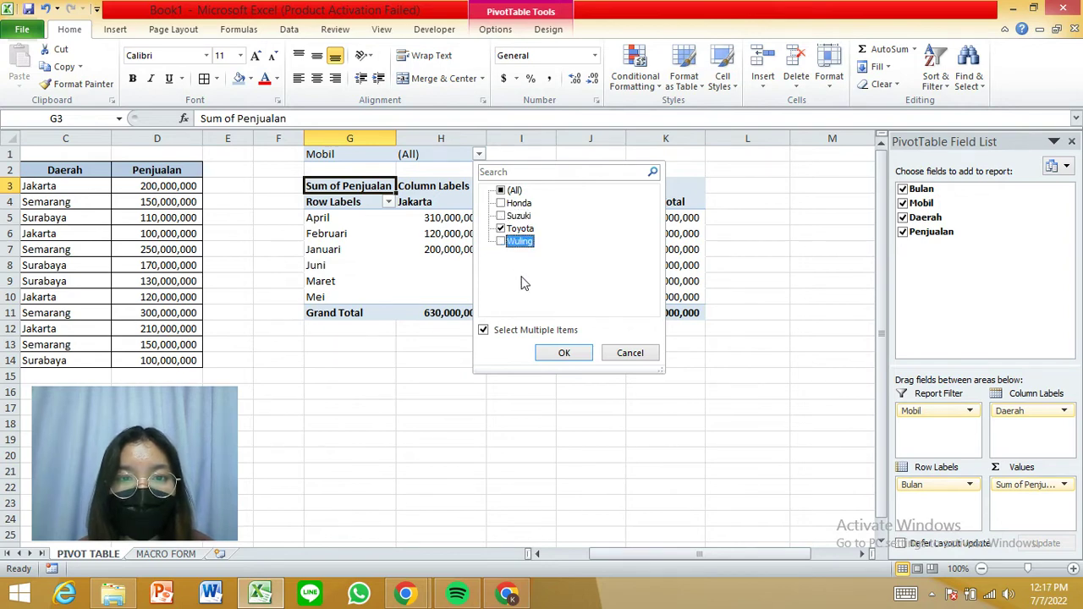
left_click(561, 353)
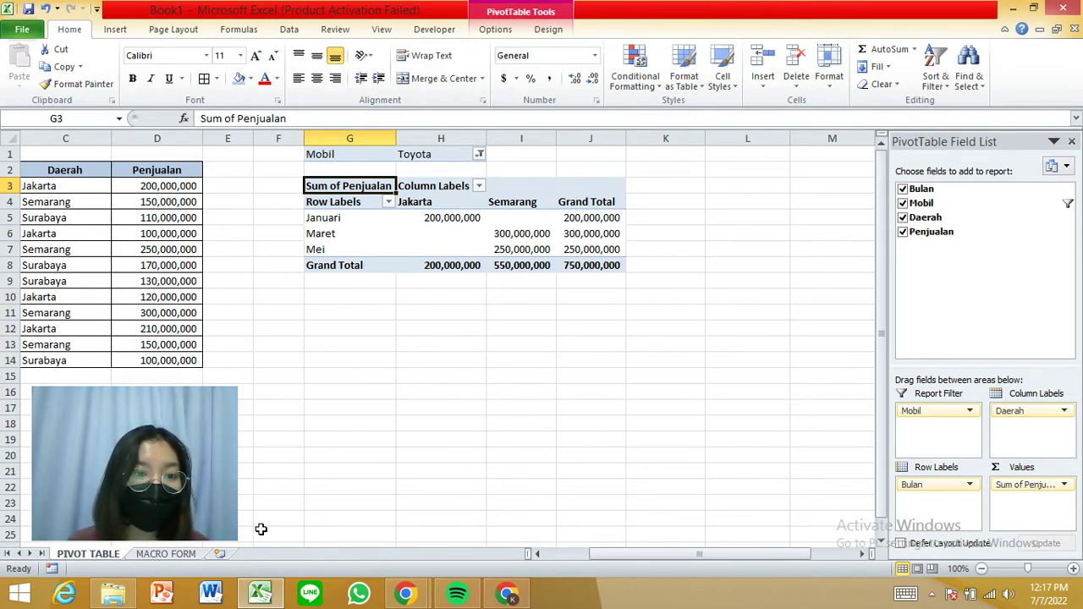
- Go to the MACRO FORM sheet and launch Visual Basic from the Developer tab
left_click(191, 555)
left_click_drag(152, 435, 980, 447)
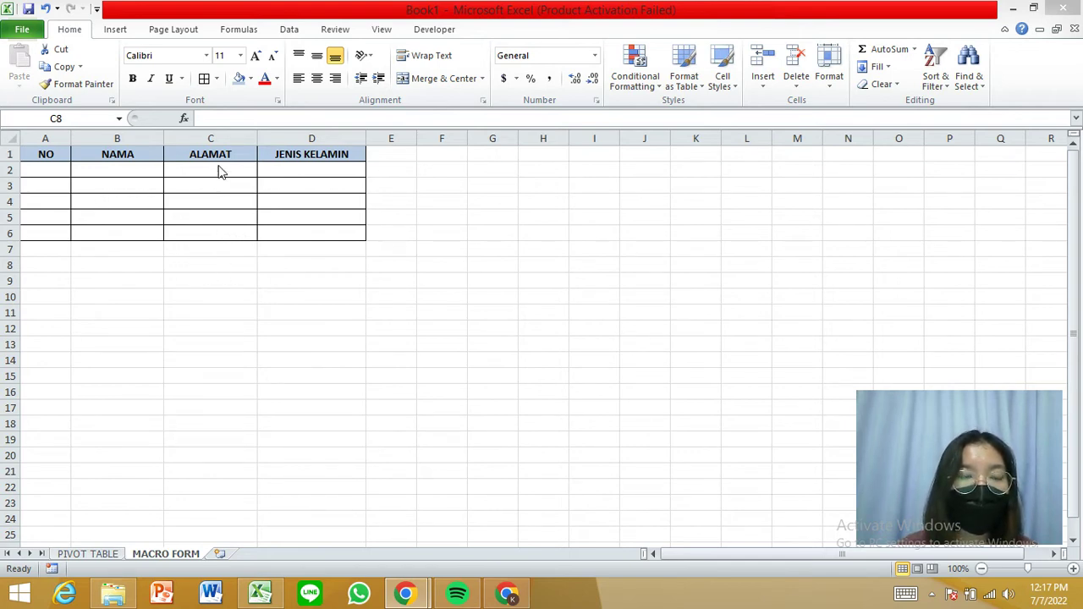
left_click(419, 33)
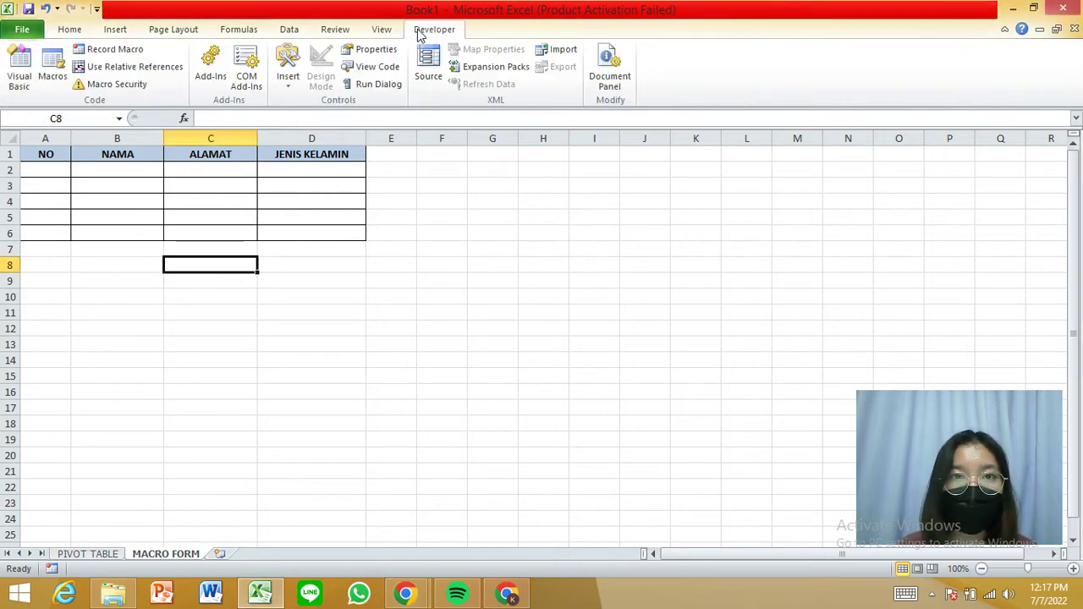
left_click(29, 84)
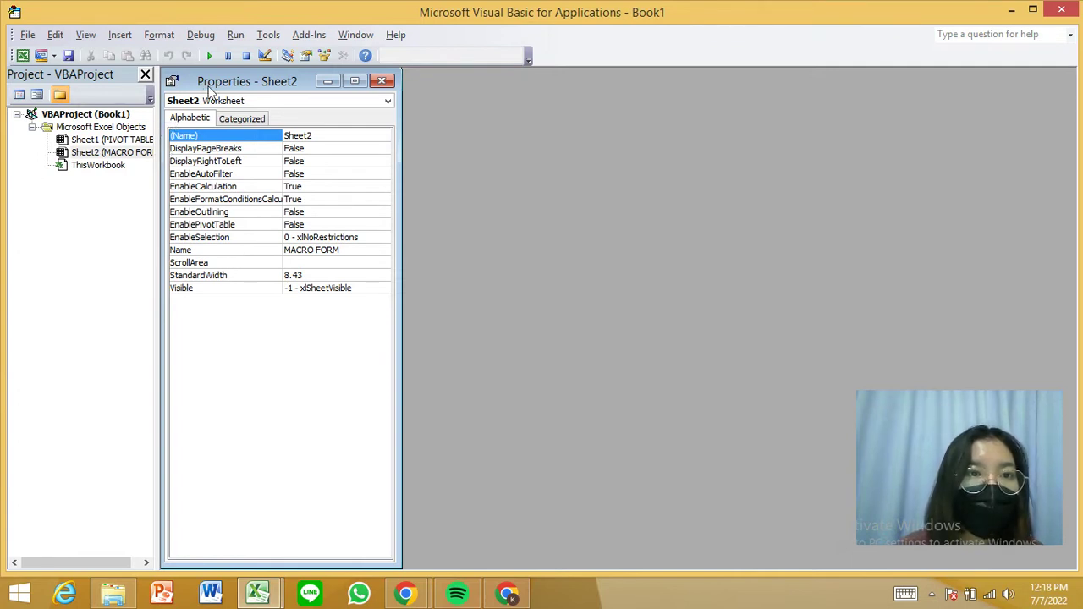
- Insert a new UserForm1, then enlarge its designer window and the form to width 404.25
left_click(121, 36)
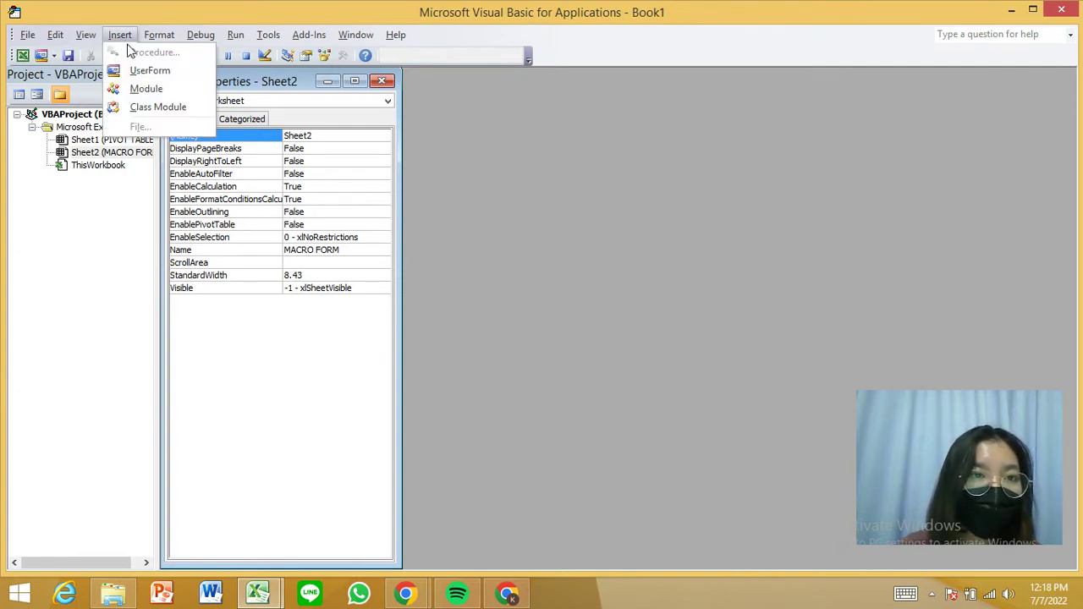
left_click(143, 74)
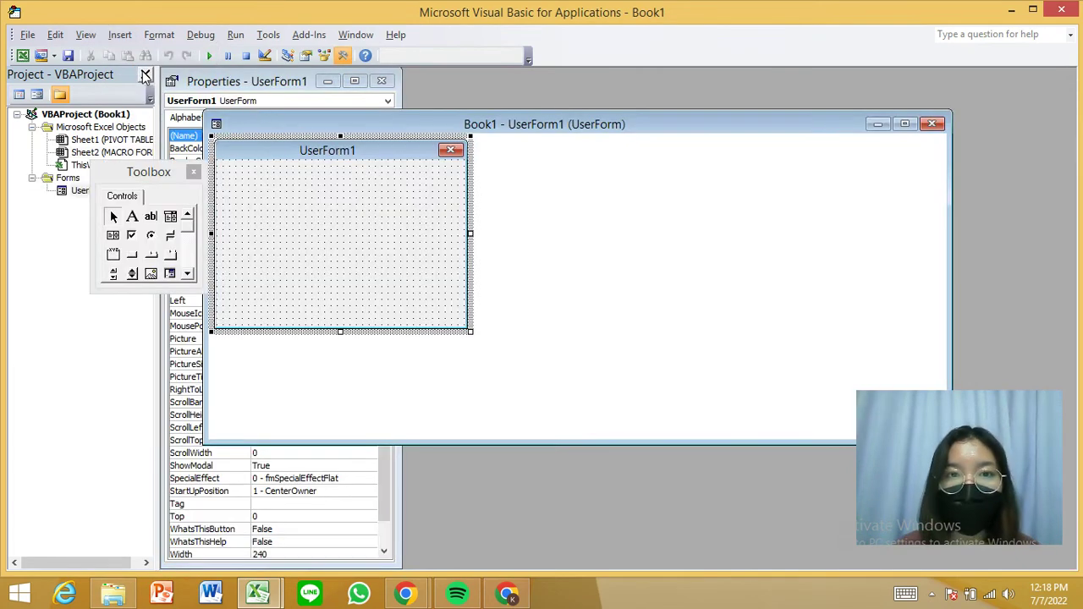
mouse_move(417, 124)
left_mouse_down()
mouse_move(542, 125)
mouse_move(503, 132)
left_mouse_up()
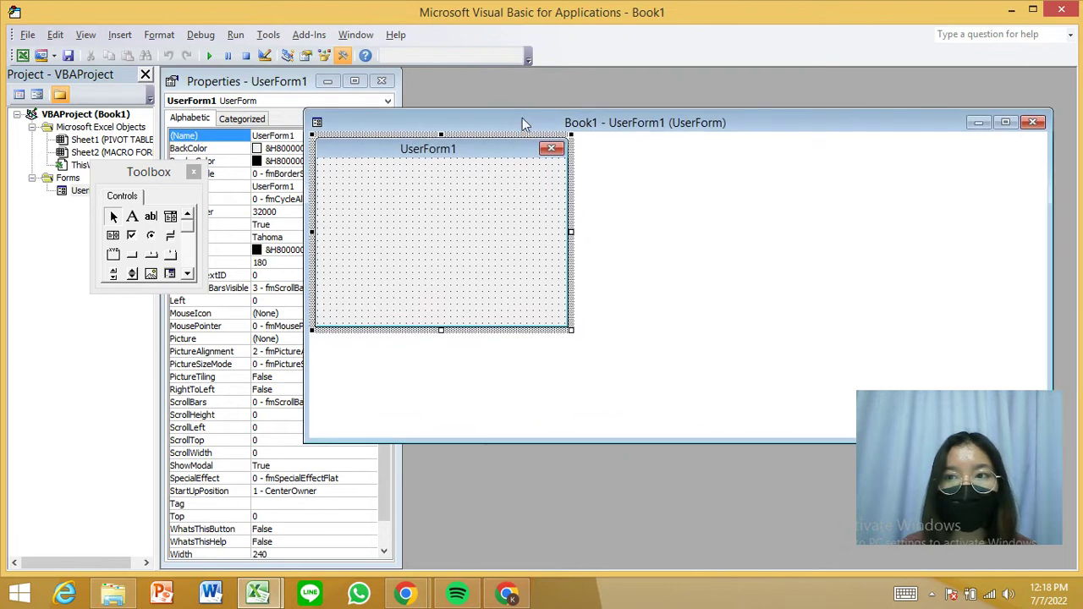
left_click_drag(1050, 228, 885, 233)
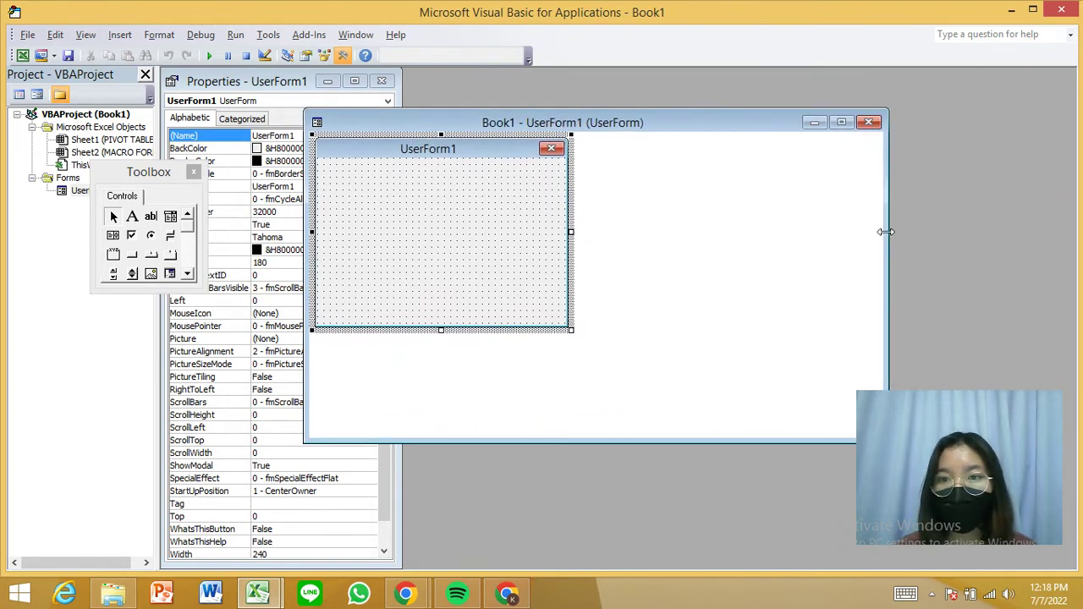
left_click_drag(643, 127, 743, 87)
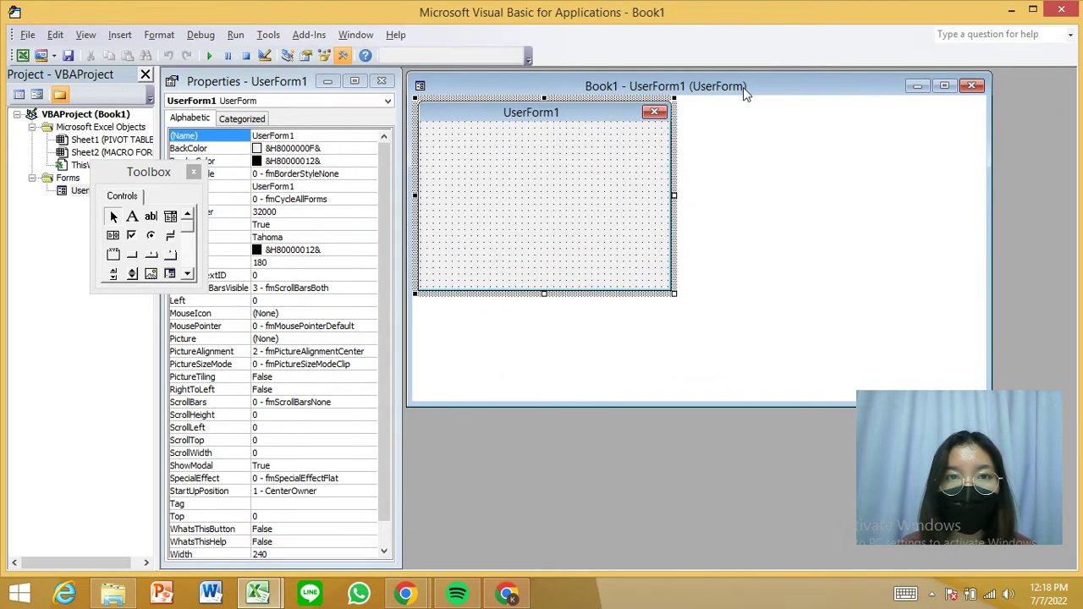
left_click_drag(986, 296, 1074, 291)
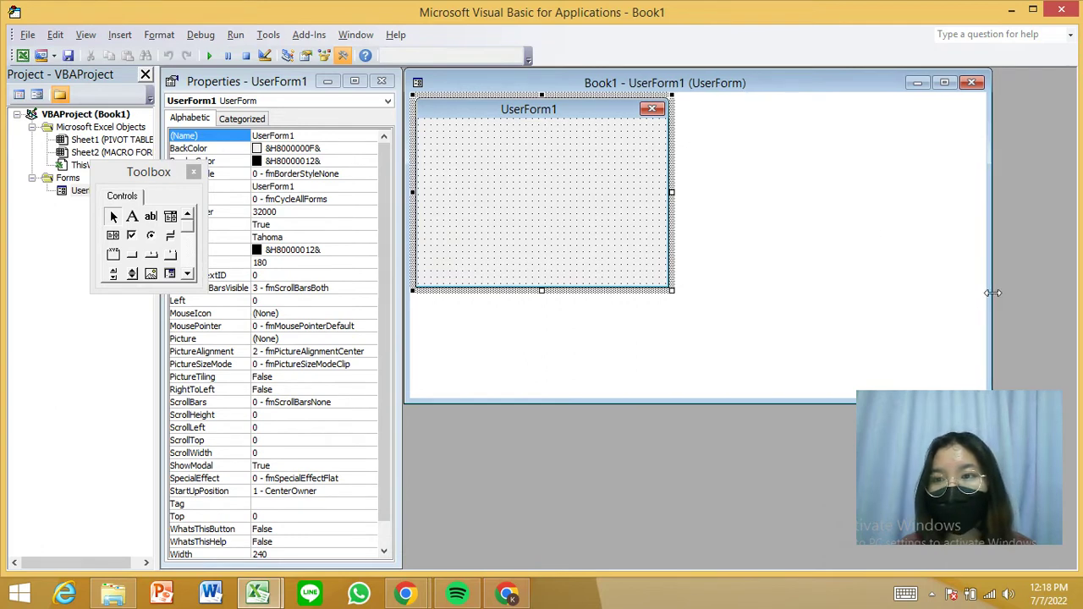
left_click_drag(783, 403, 786, 565)
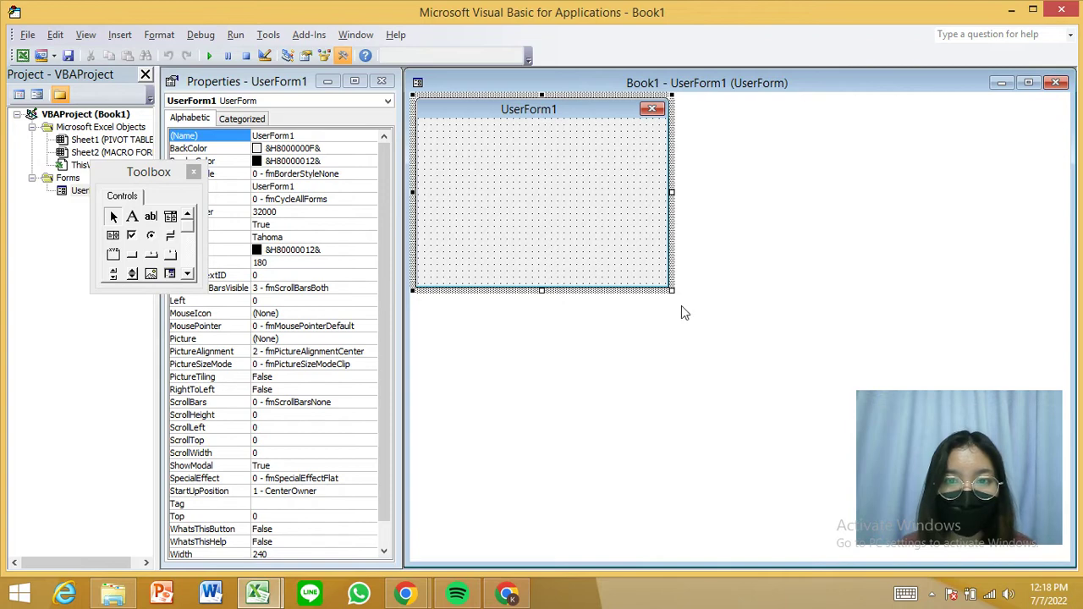
left_click_drag(674, 291, 845, 451)
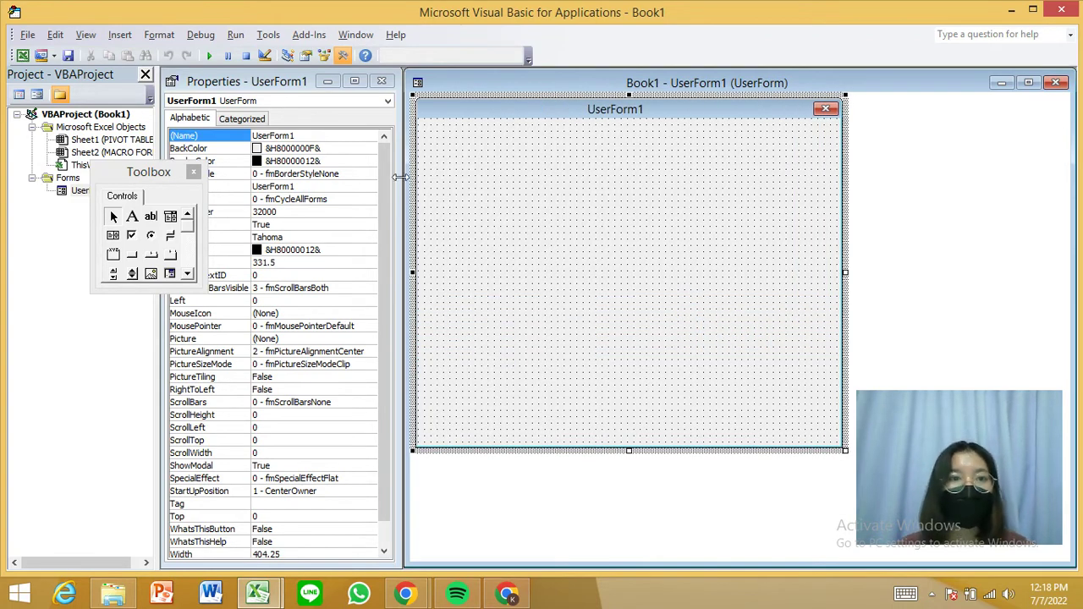
left_click(327, 131)
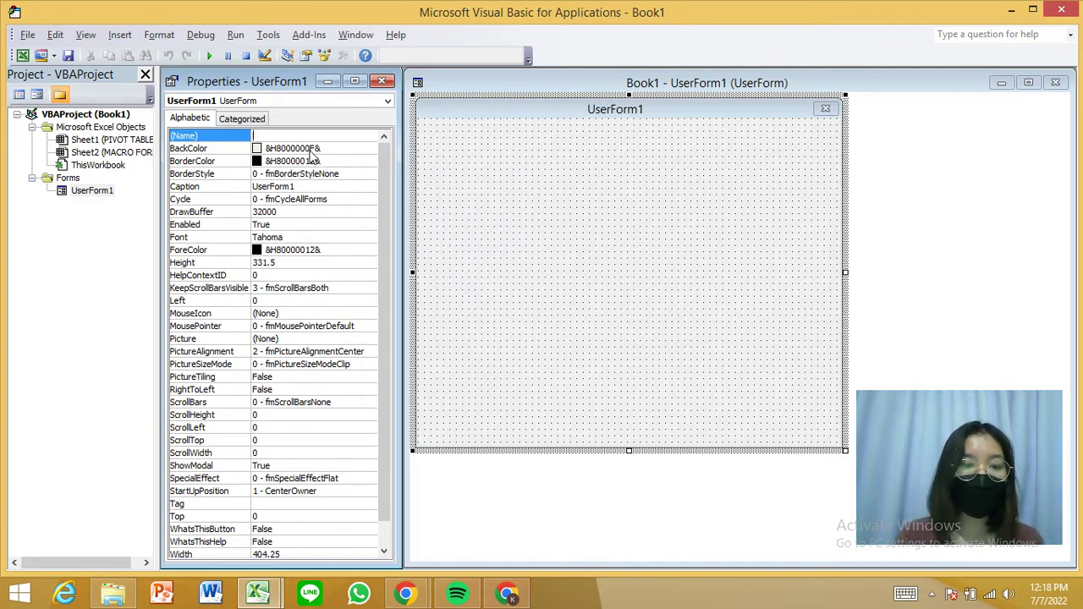
- Replace UserForm1 with DATAPELANGGAN in both the form's (Name) and its Caption properties
type("DATAPELANGGAN")
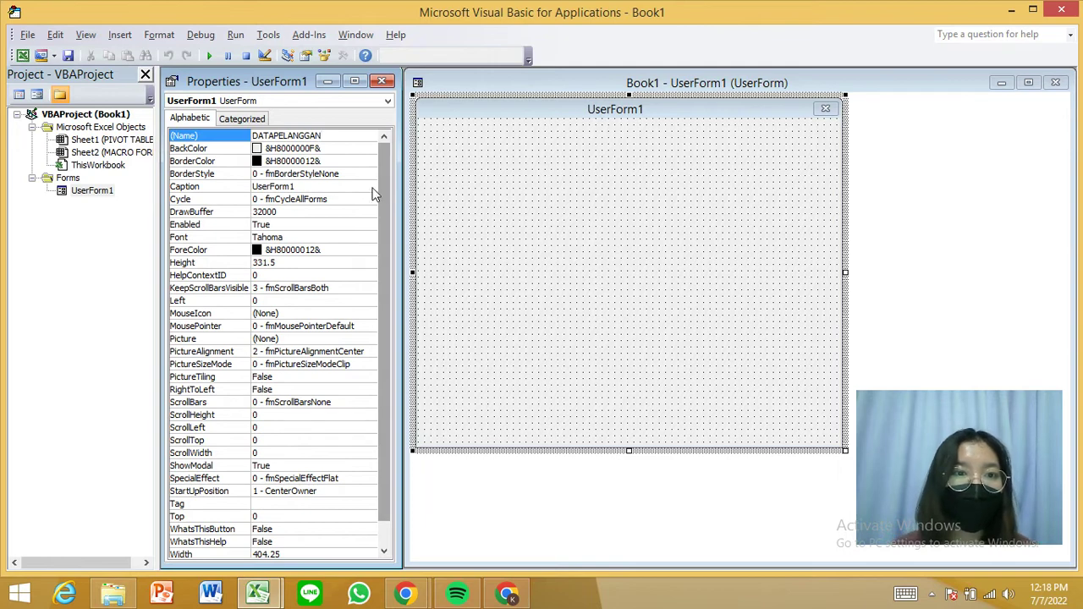
key("Return")
left_click(295, 187)
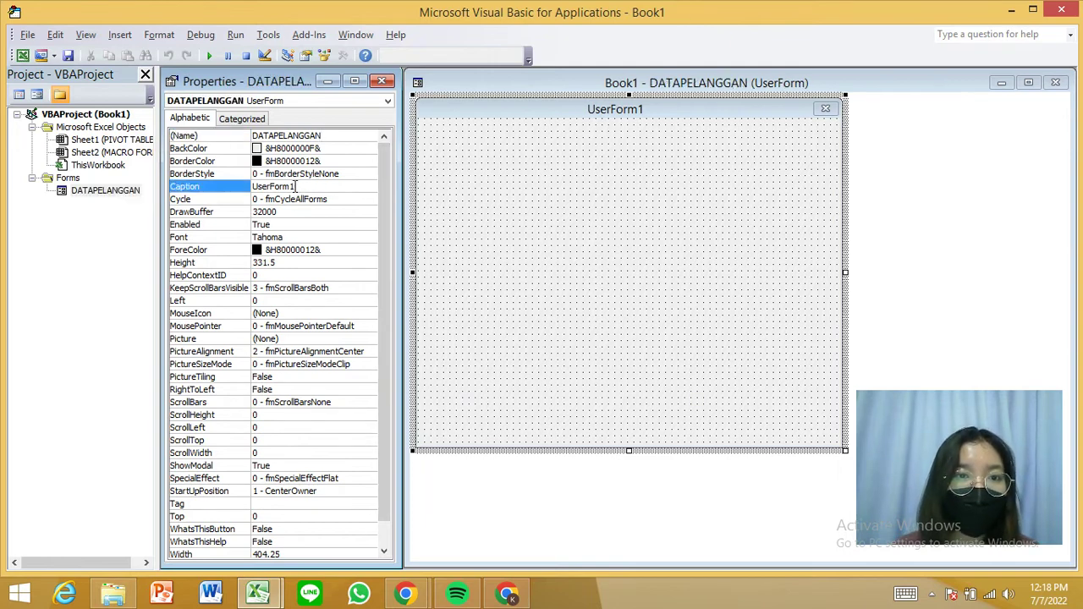
double_click(296, 186)
type("DATAPELANGGAN")
left_click(288, 224)
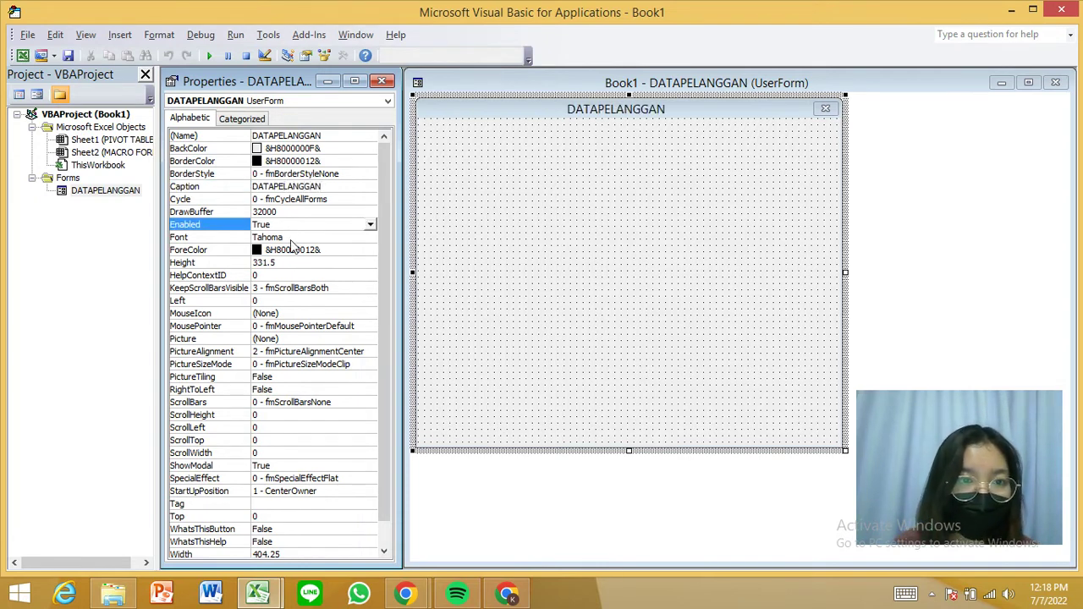
scroll(388, 234, "down", 2)
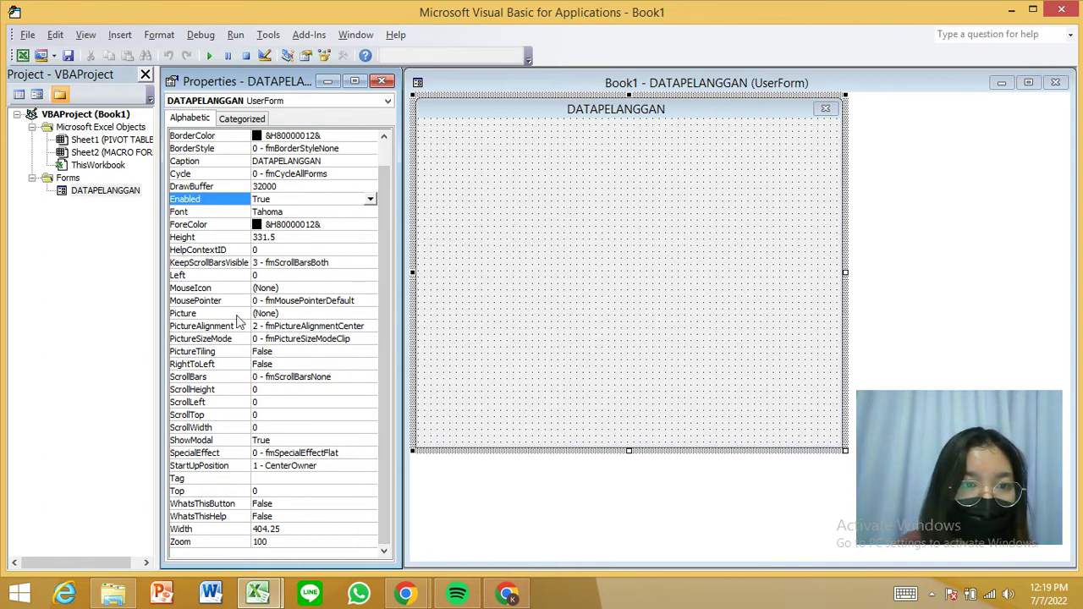
- Load the Background Macro image from Pictures as the form's Picture
left_click(329, 314)
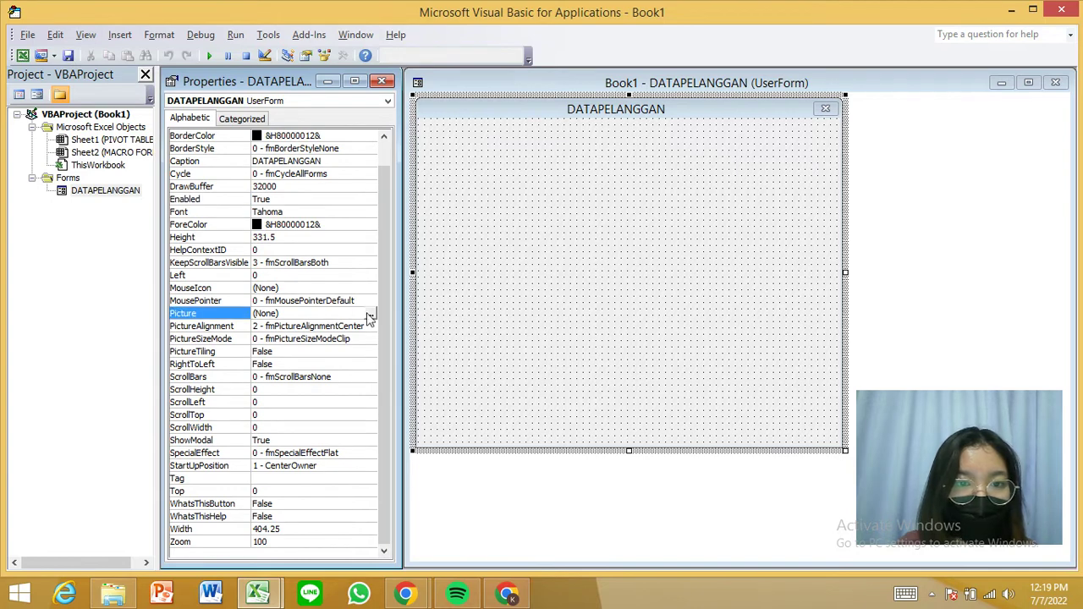
left_click(370, 315)
left_click(584, 148)
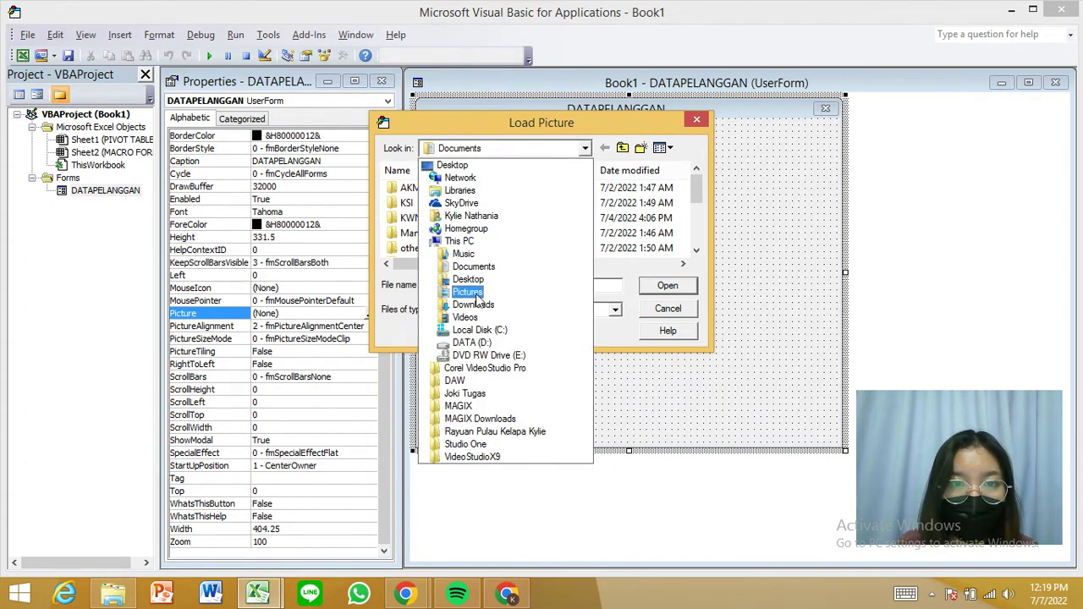
left_click(468, 292)
left_click_drag(696, 180, 694, 213)
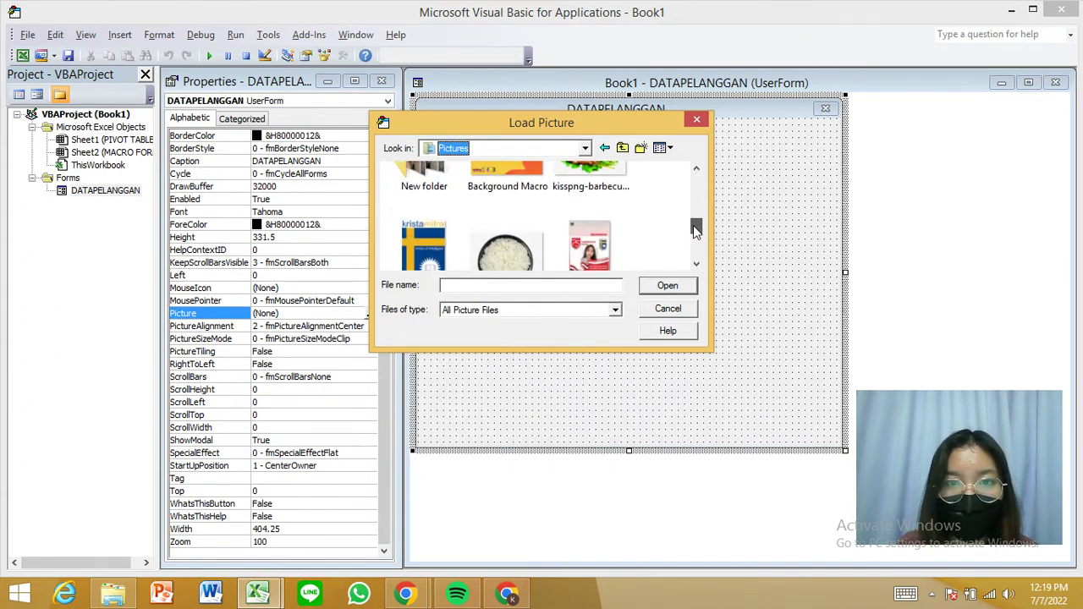
left_click(492, 244)
left_click(668, 287)
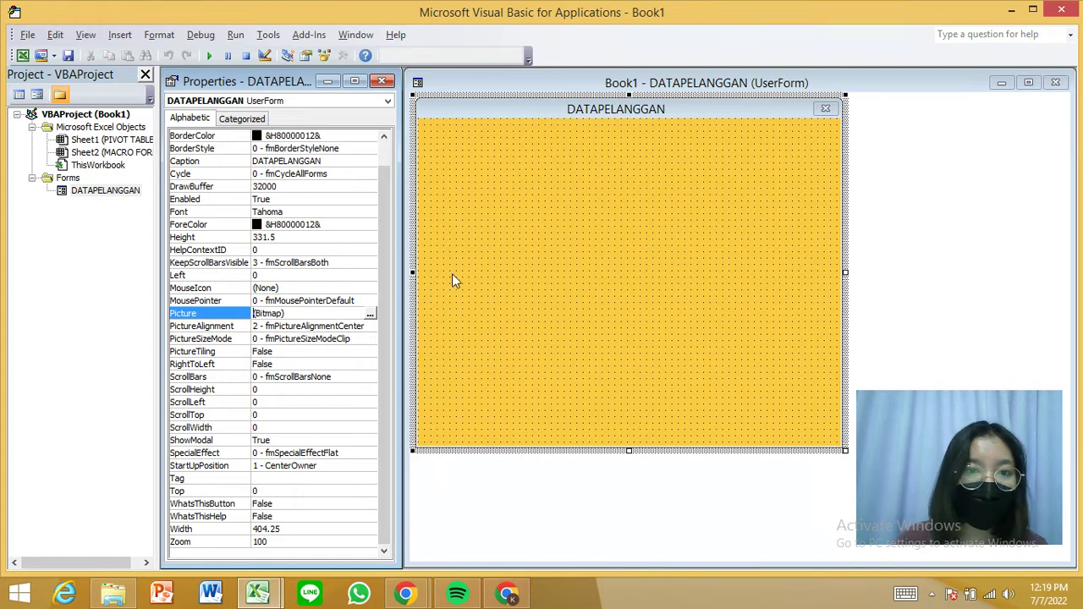
- Set PictureSizeMode to 1 - fmPictureSizeModeStretch so the picture fills the form
left_click(314, 339)
left_click(371, 339)
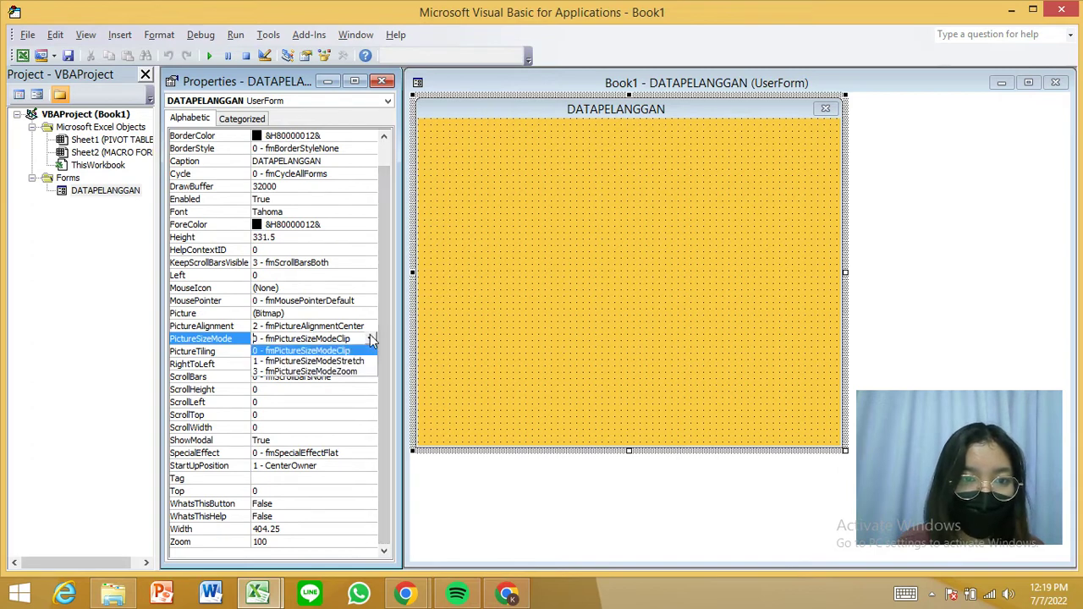
left_click(298, 361)
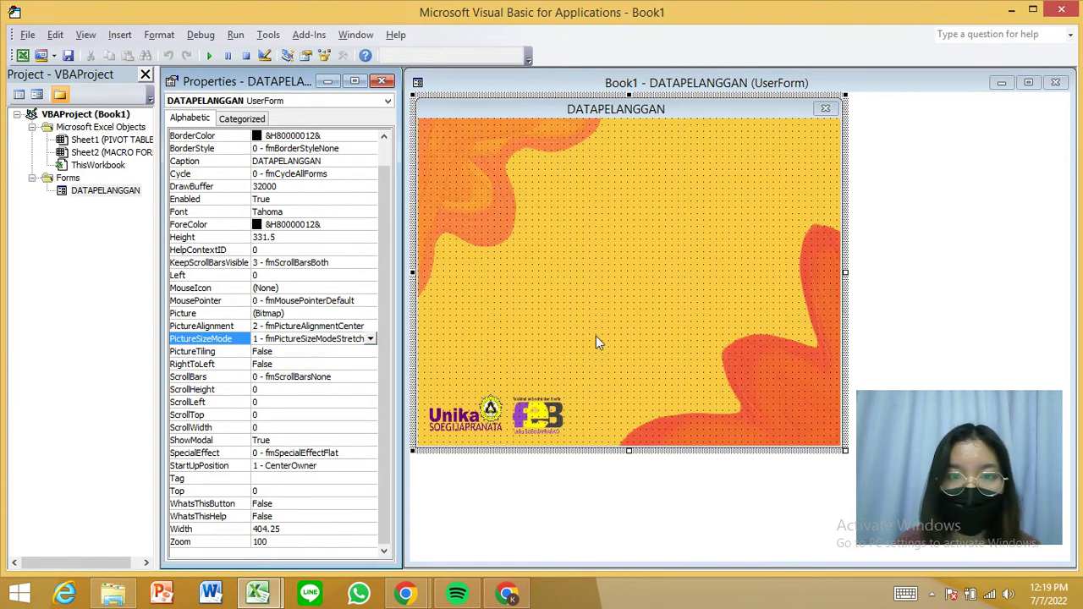
- Drag the form's right edge to widen DATAPELANGGAN to 438.75
left_click_drag(845, 272, 882, 272)
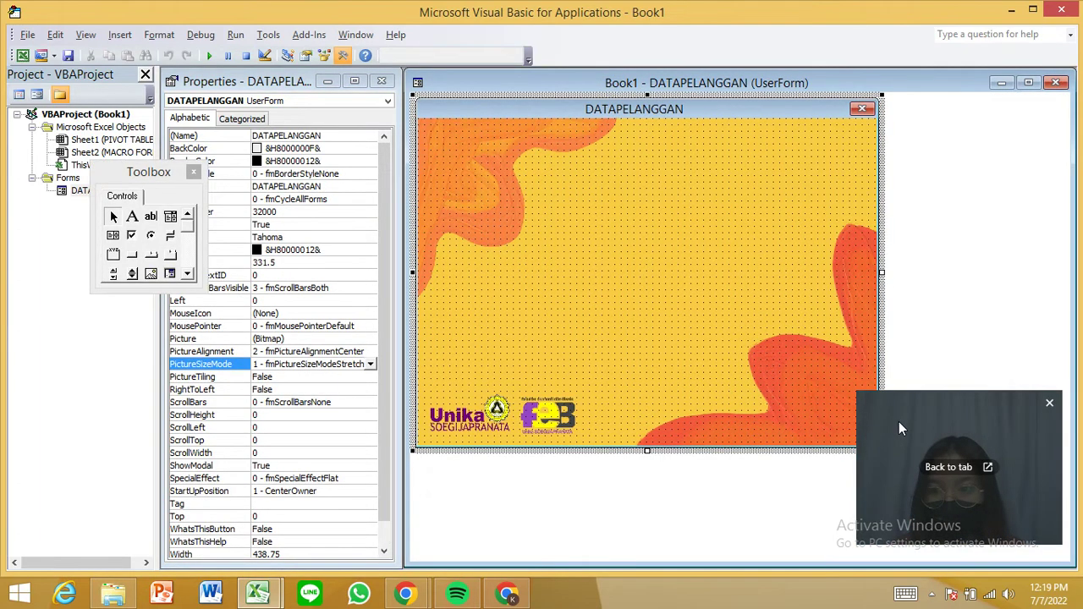
left_click_drag(899, 422, 909, 439)
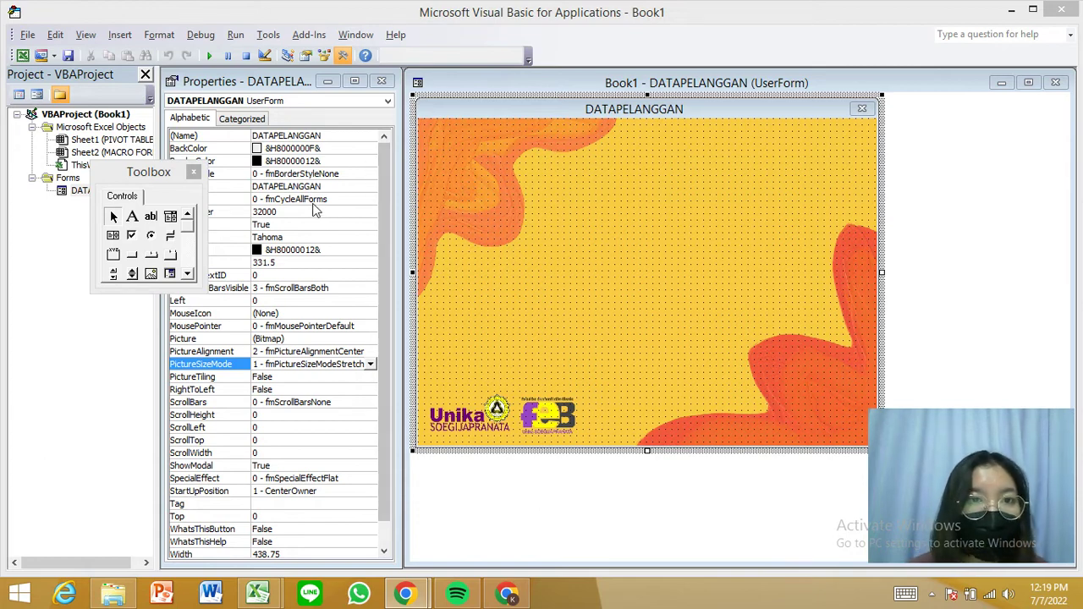
left_click(467, 196)
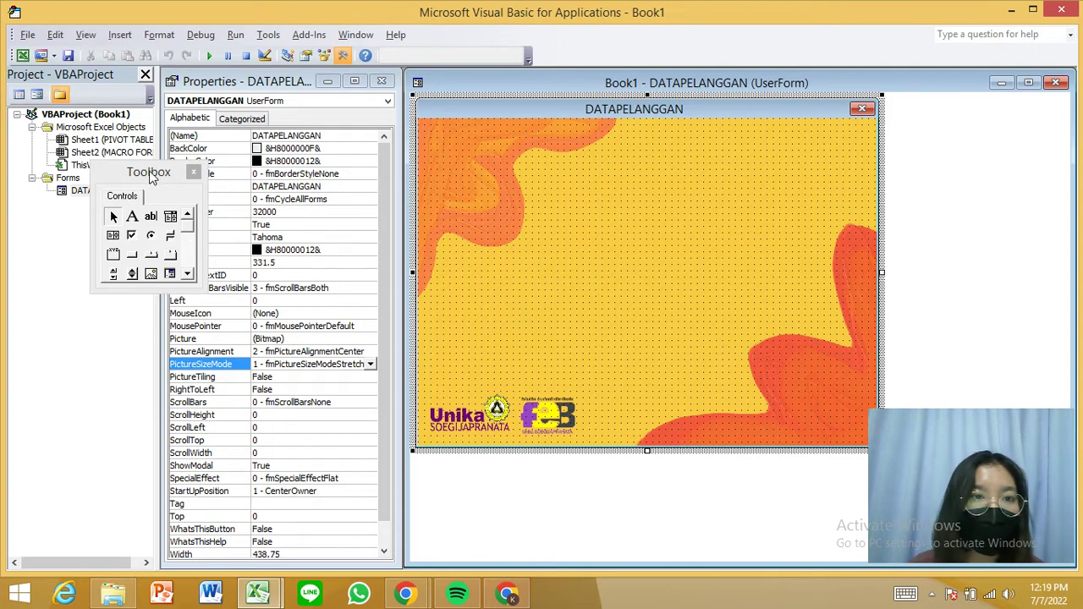
- Reopen the controls Toolbox, place it beside the form, and select the Label tool
left_click(193, 171)
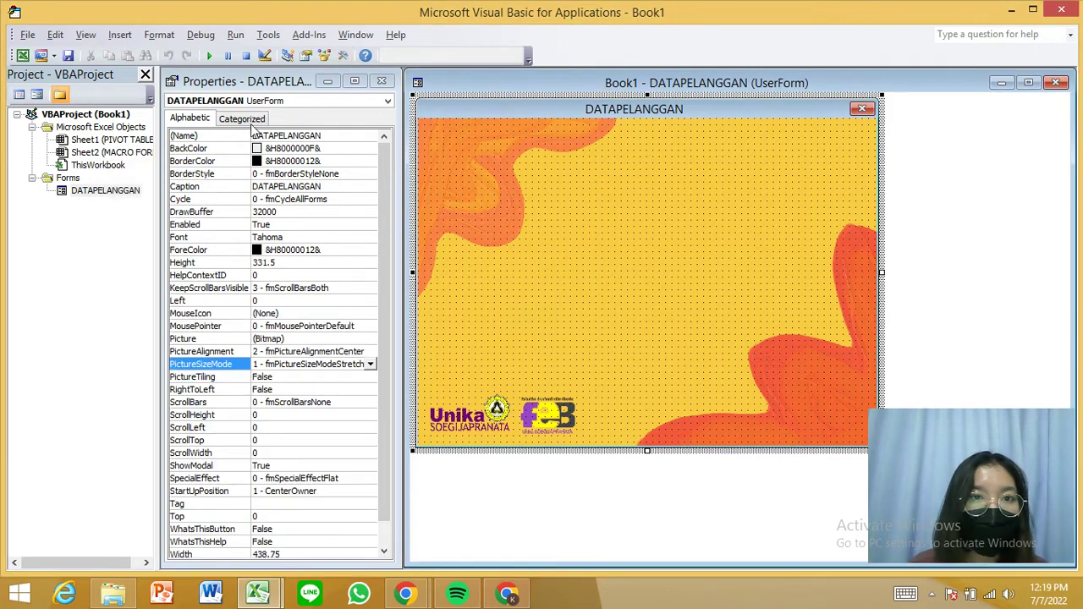
left_click(343, 58)
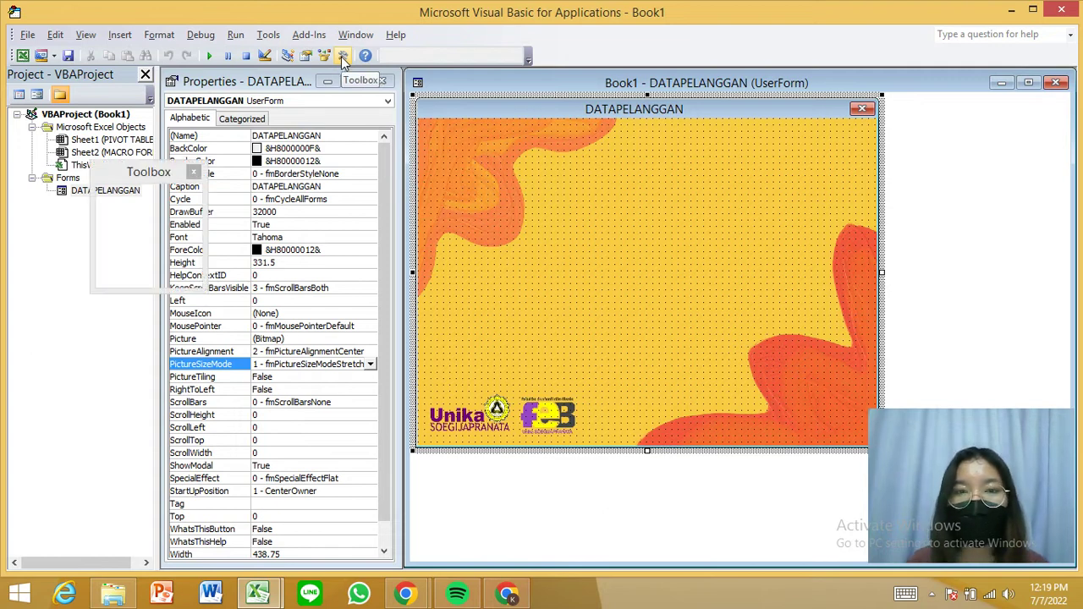
mouse_move(177, 173)
left_mouse_down()
mouse_move(573, 193)
mouse_move(974, 119)
left_mouse_up()
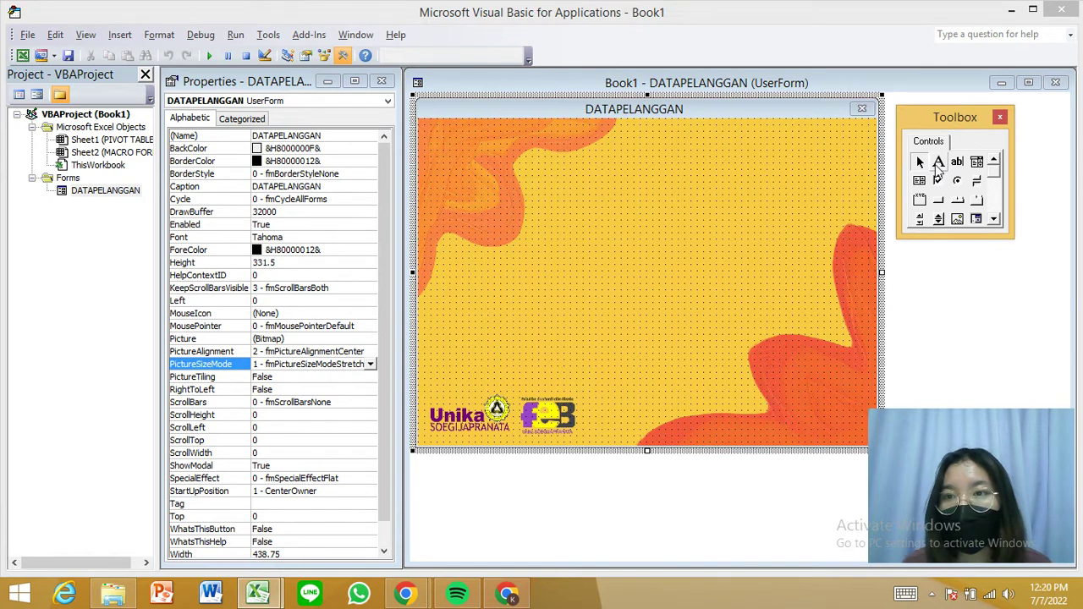
left_click(939, 164)
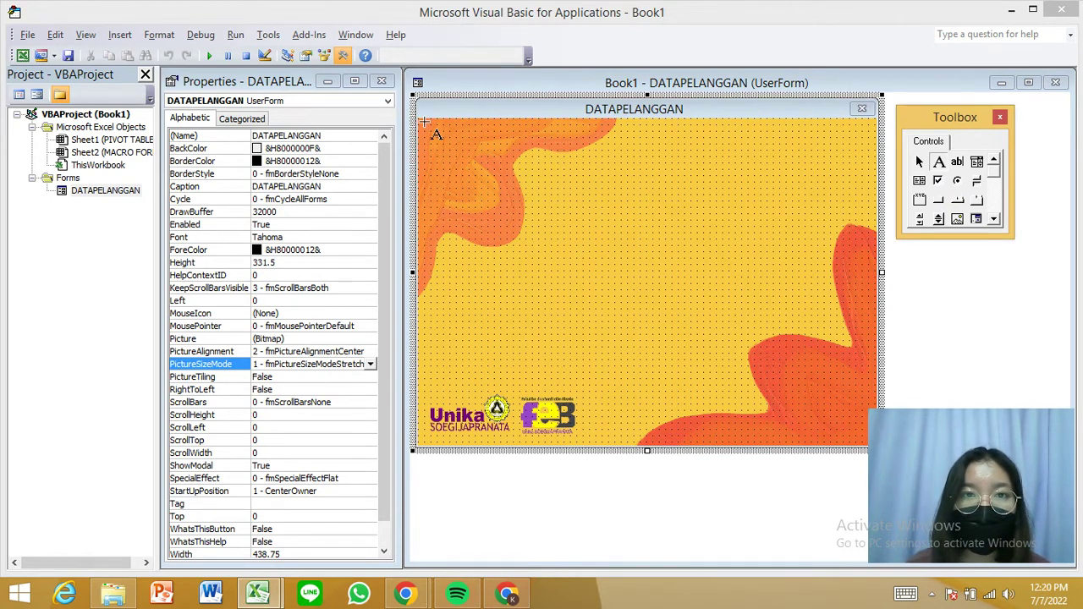
- Draw a label at the form's top-left captioned DATA PELANGGAN, shrunk to fit
mouse_move(431, 126)
left_mouse_down()
mouse_move(626, 188)
mouse_move(632, 175)
left_mouse_up()
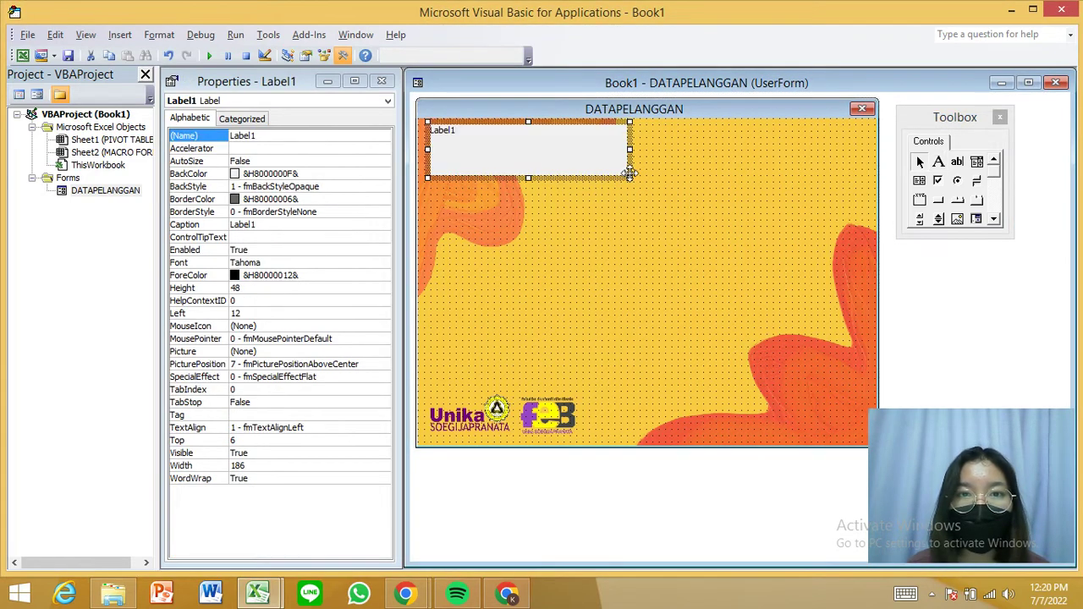
left_click(457, 132)
key("BackSpace")
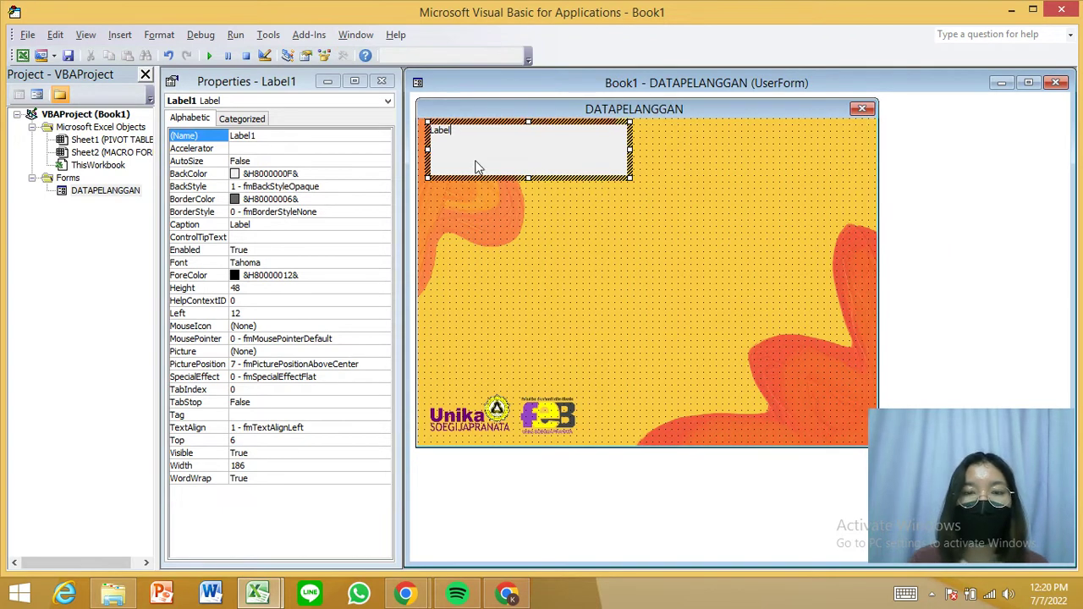
key("BackSpace")
key("BackSpace")
key("BackSpace")
type("DATA PELANGGAN")
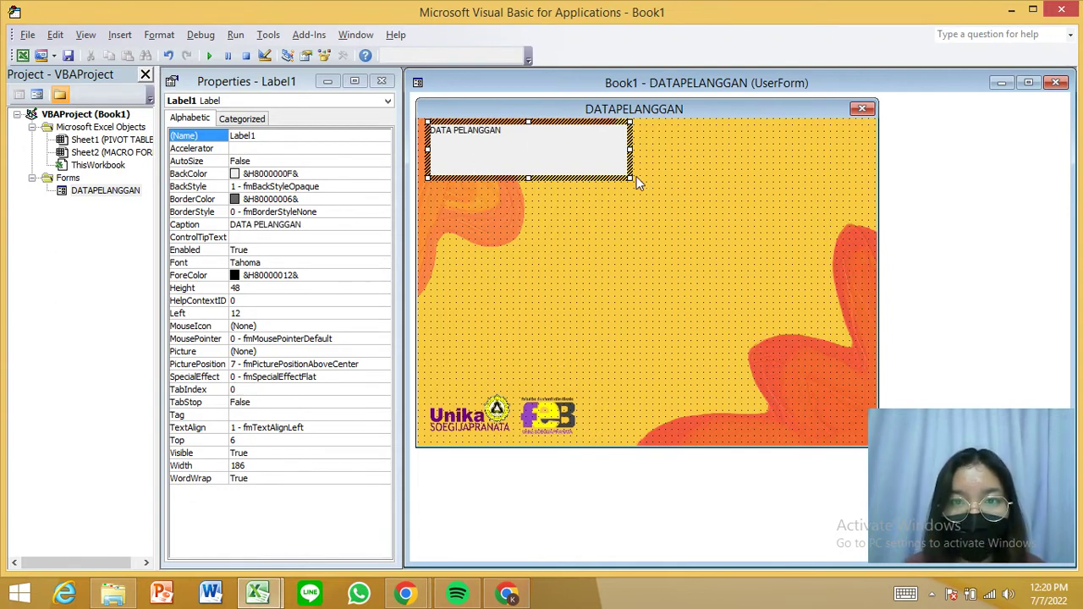
left_click_drag(630, 178, 612, 168)
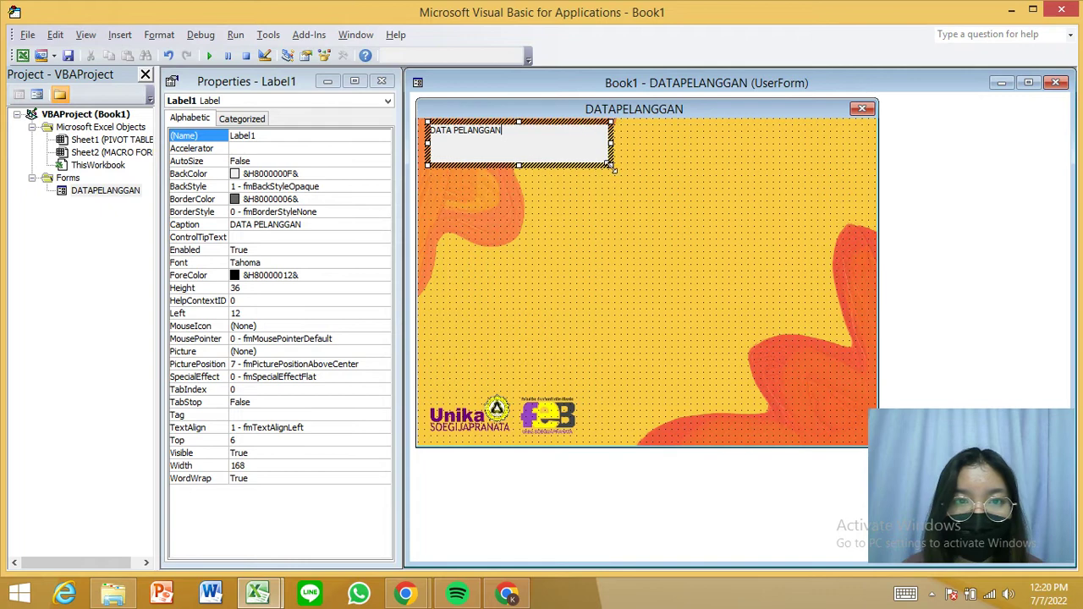
- Name the heading label DATAPELANGGAN
left_click(303, 134)
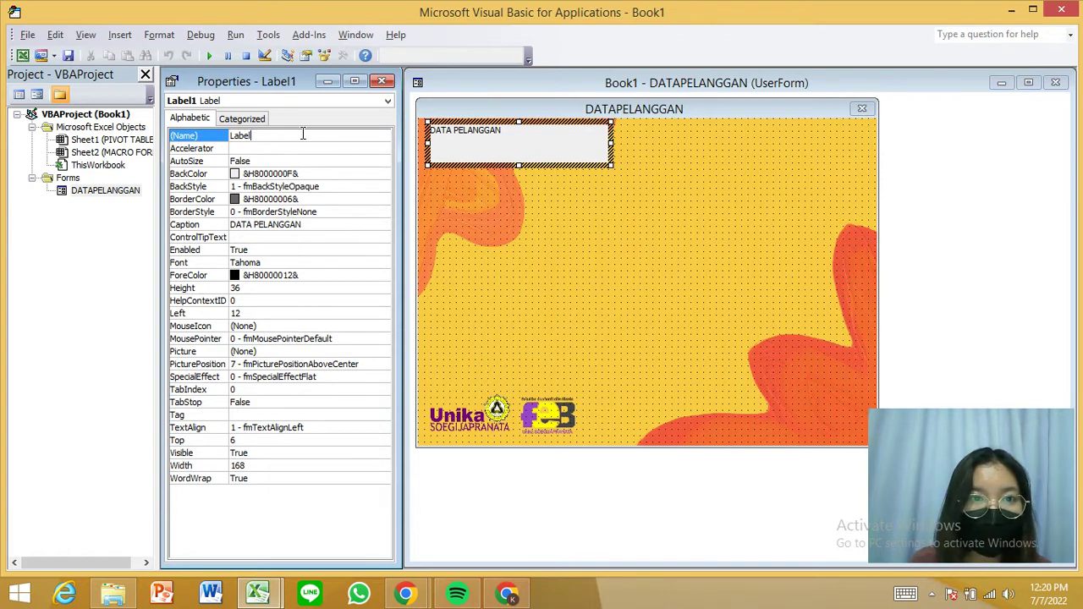
type("DATA")
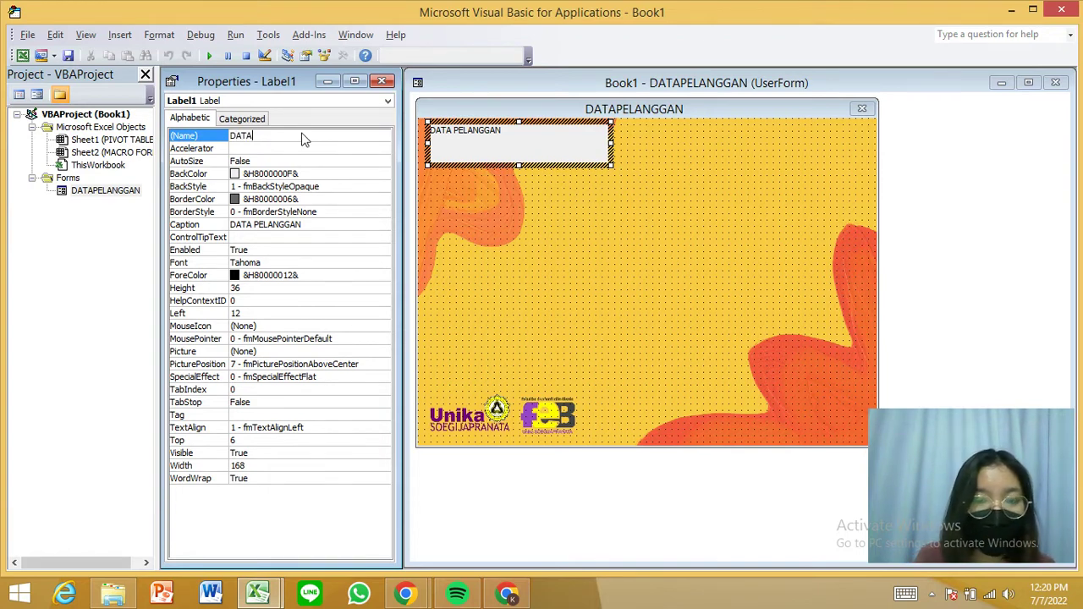
type("PELANGGAN")
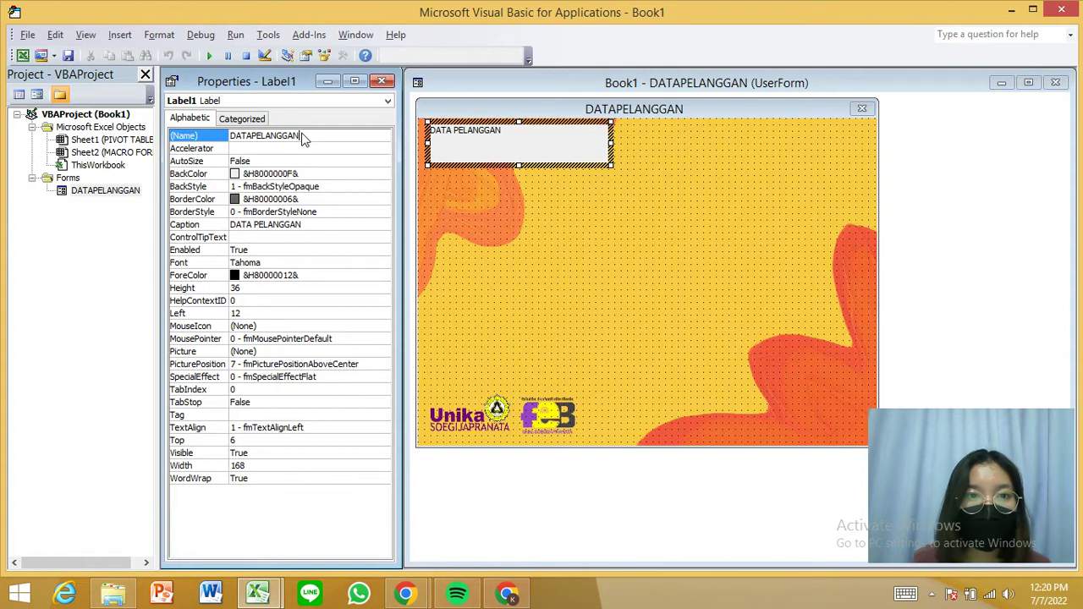
left_click(251, 265)
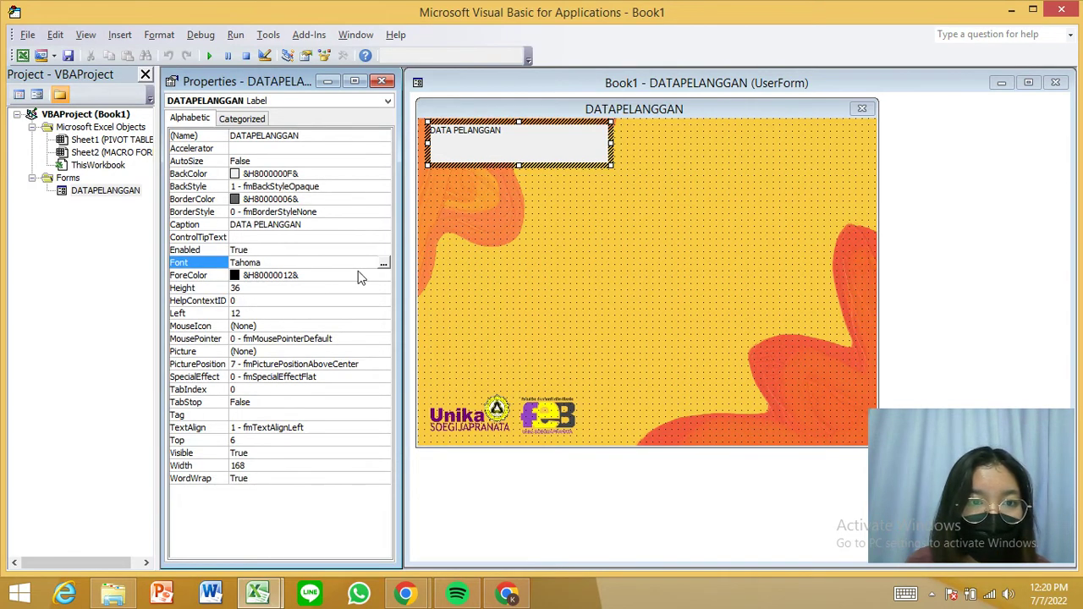
- Set the title label's font to Tahoma Bold, size 26
left_click(383, 265)
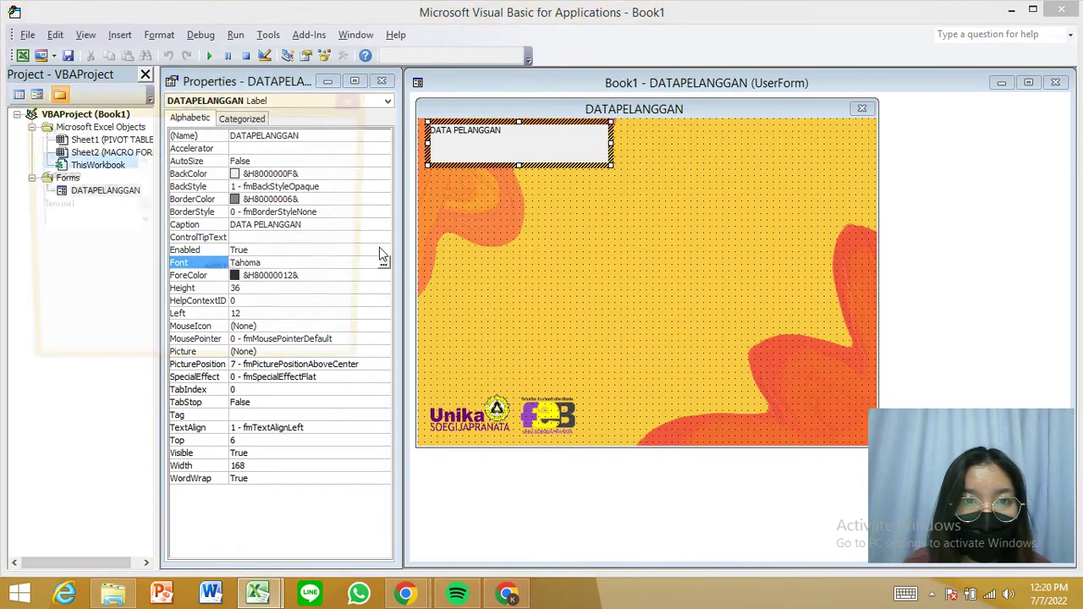
mouse_move(142, 204)
left_mouse_down()
mouse_move(143, 196)
mouse_move(142, 207)
left_mouse_up()
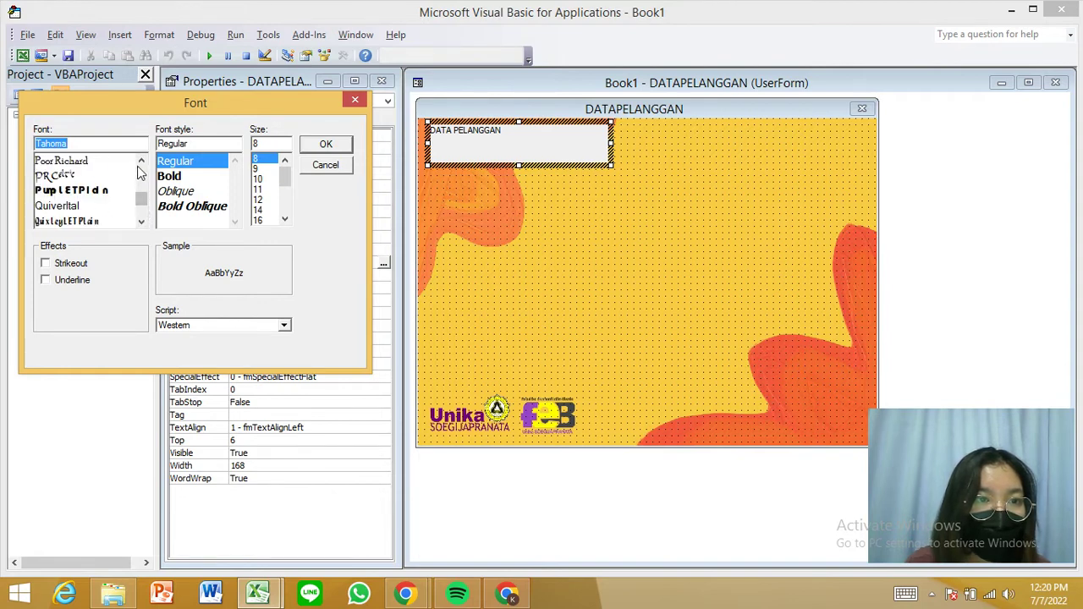
left_click(141, 163)
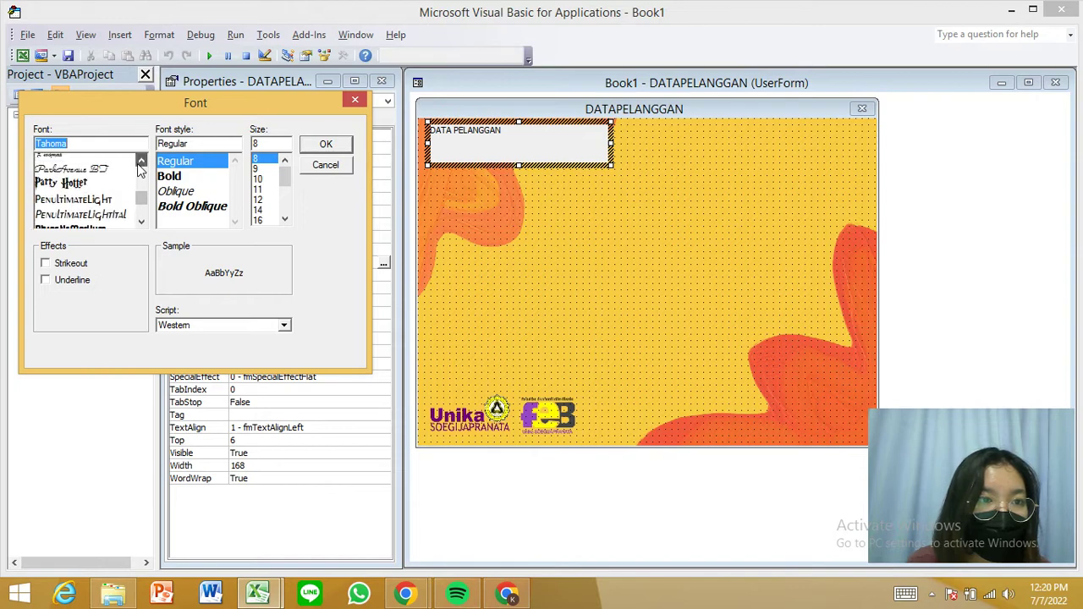
left_click(113, 144)
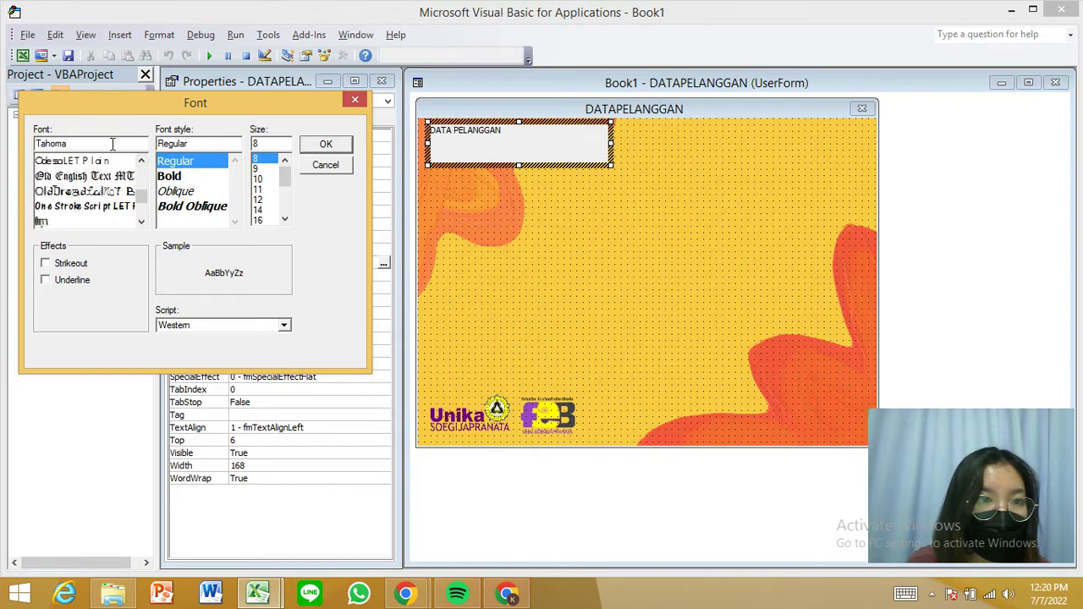
left_click(219, 176)
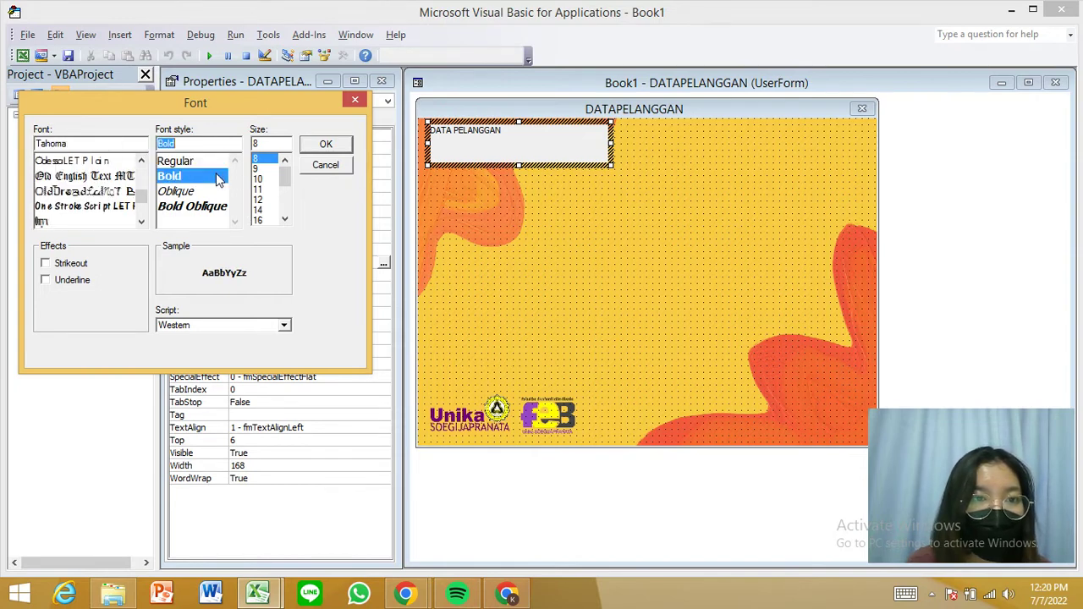
left_click(285, 196)
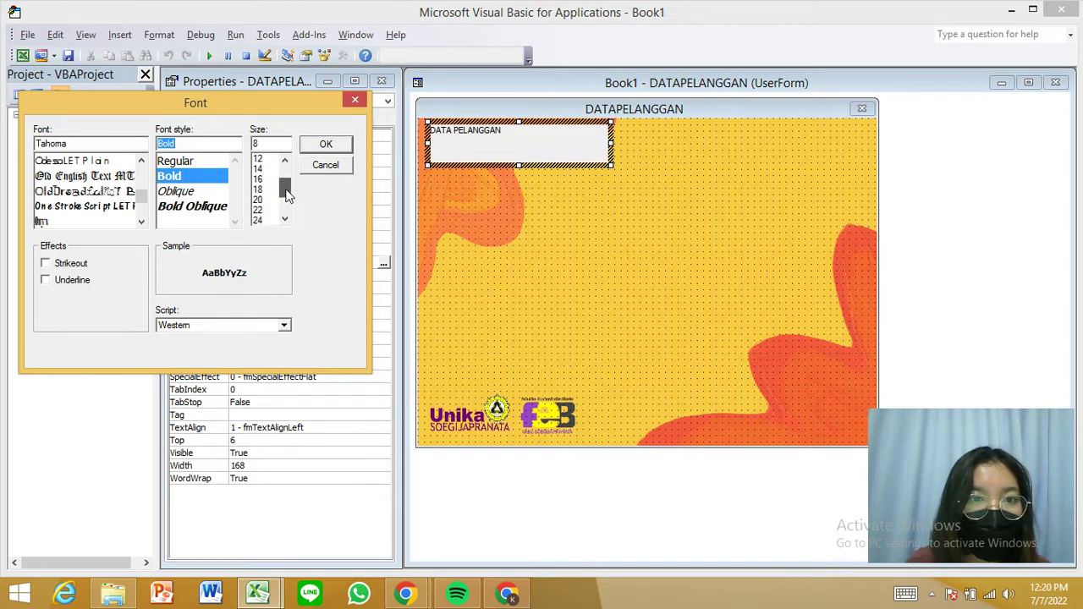
left_click_drag(286, 196, 286, 200)
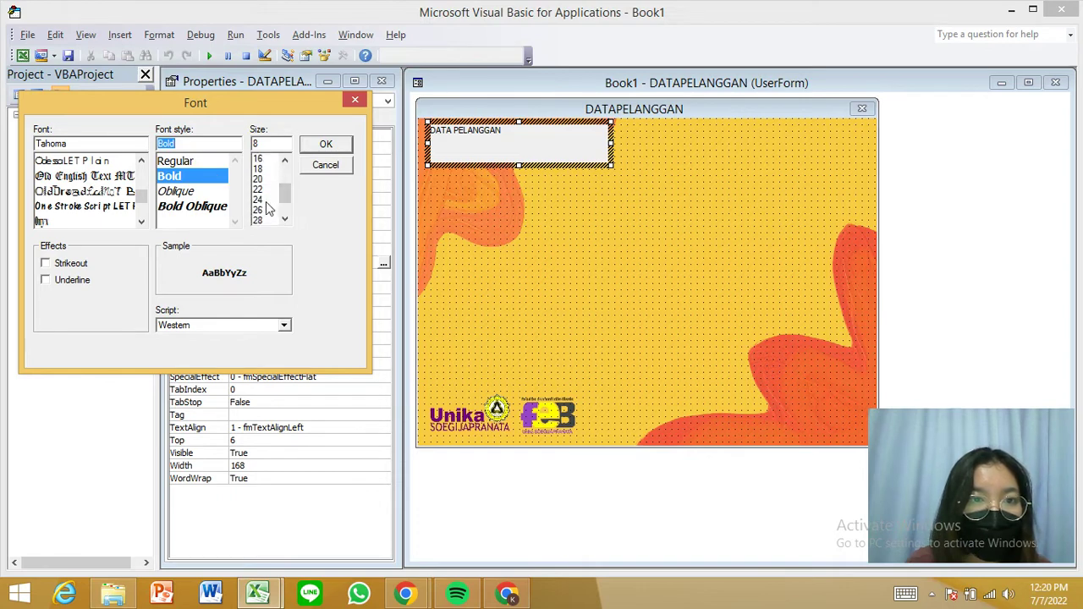
left_click(263, 210)
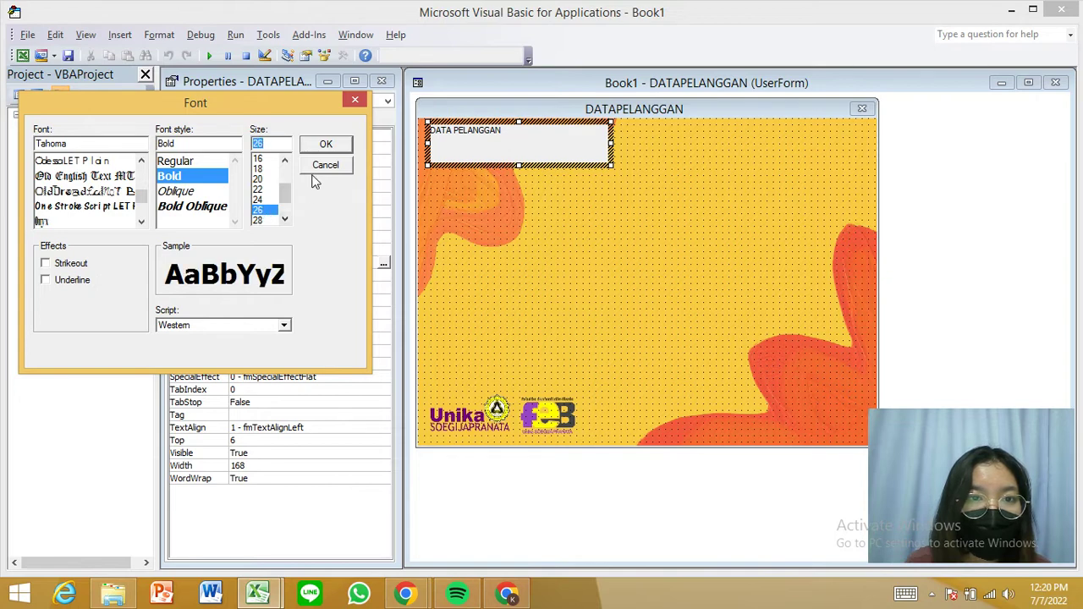
left_click(327, 147)
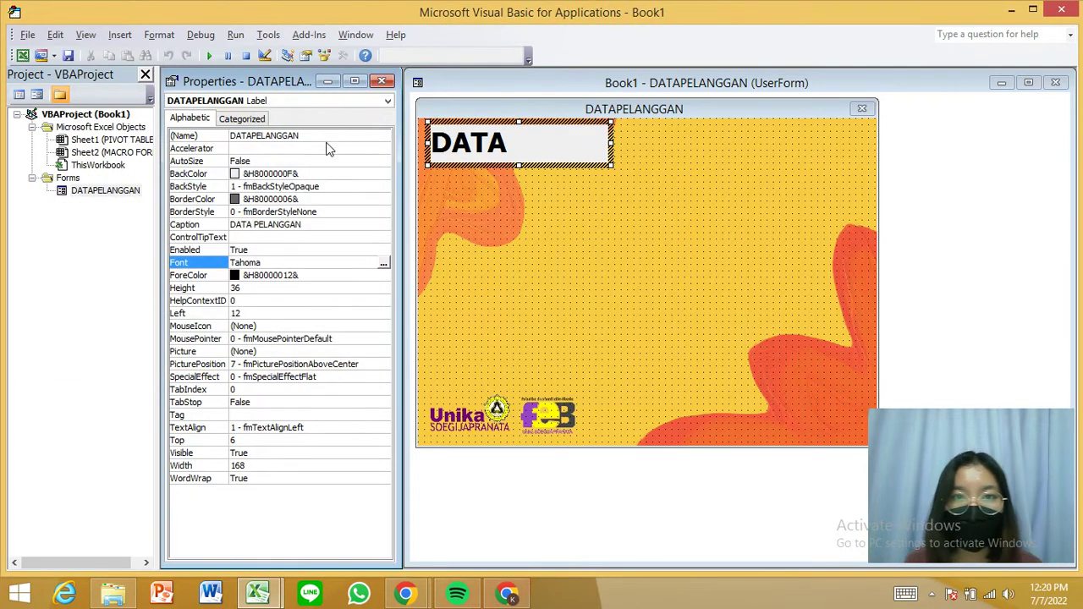
- Widen the title label to 246 so DATA PELANGGAN fits on one line
left_click(608, 142)
left_click_drag(662, 138, 734, 145)
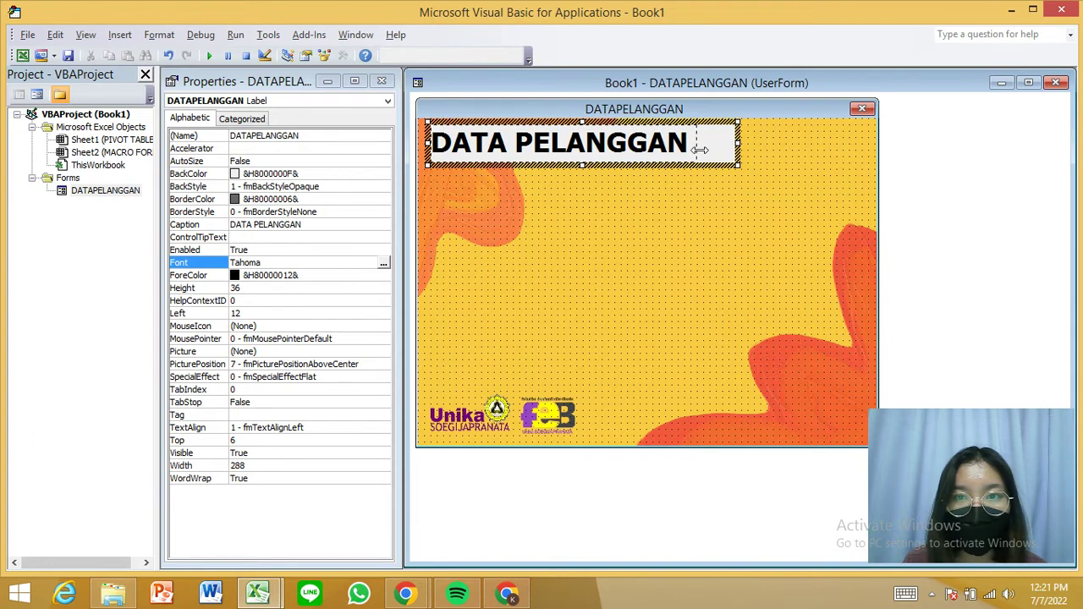
left_click_drag(699, 149, 700, 156)
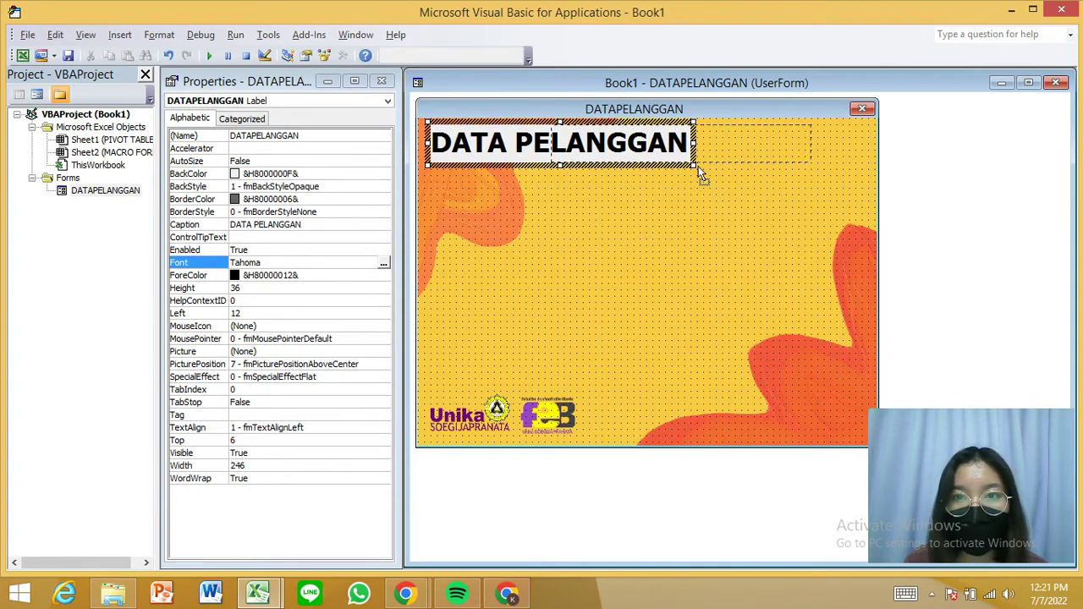
- Centre the DATA PELANGGAN title along the top of the form at Left 96
left_click_drag(670, 171, 673, 175)
left_click(675, 167)
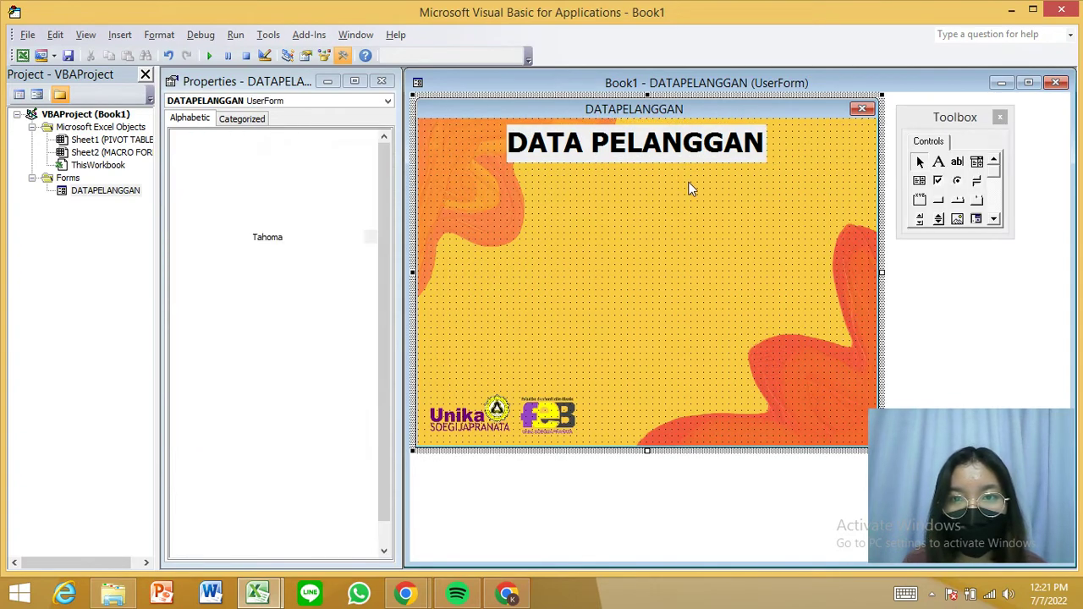
left_click(675, 165)
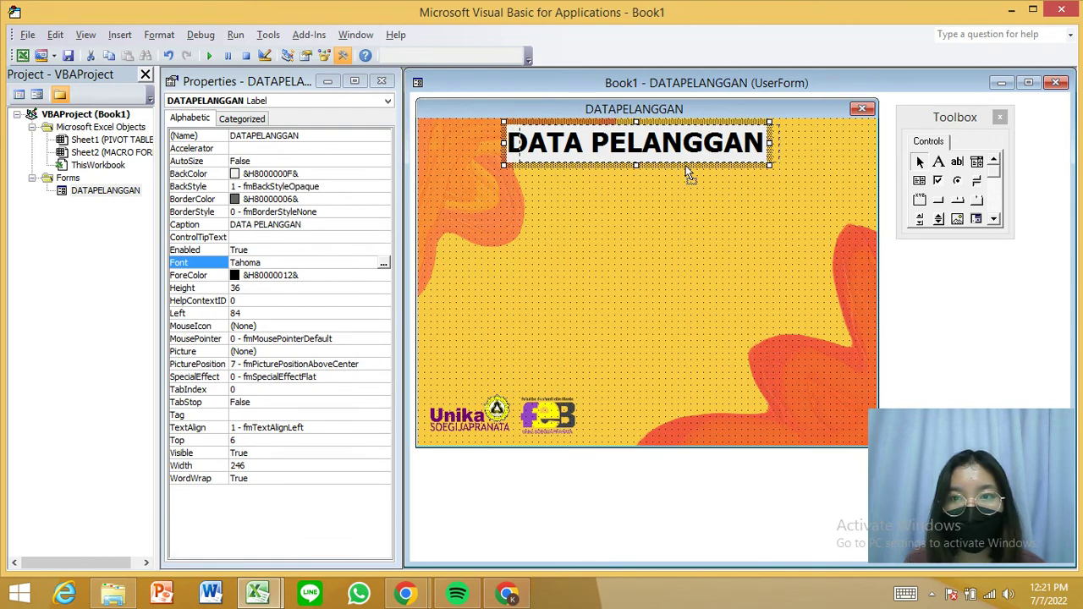
key("Right")
left_click(674, 198)
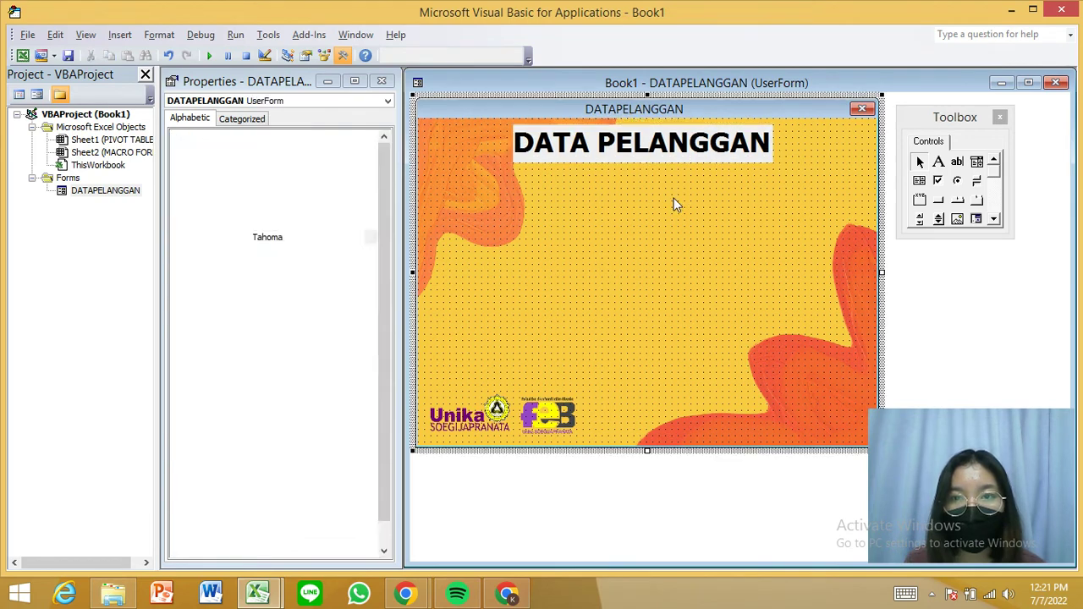
left_click(554, 161)
left_click(555, 161)
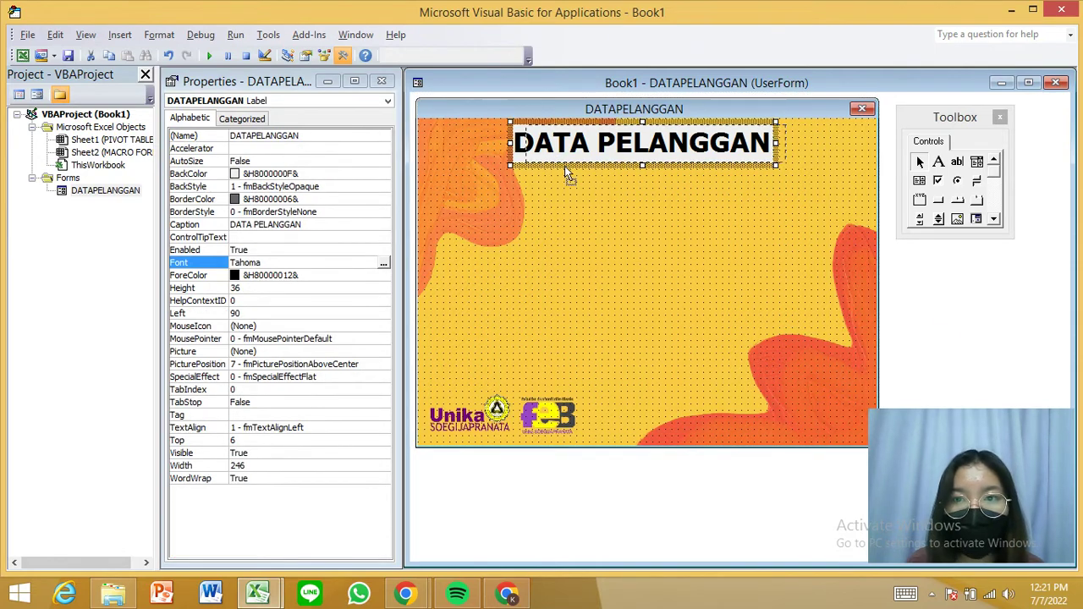
left_click(565, 180)
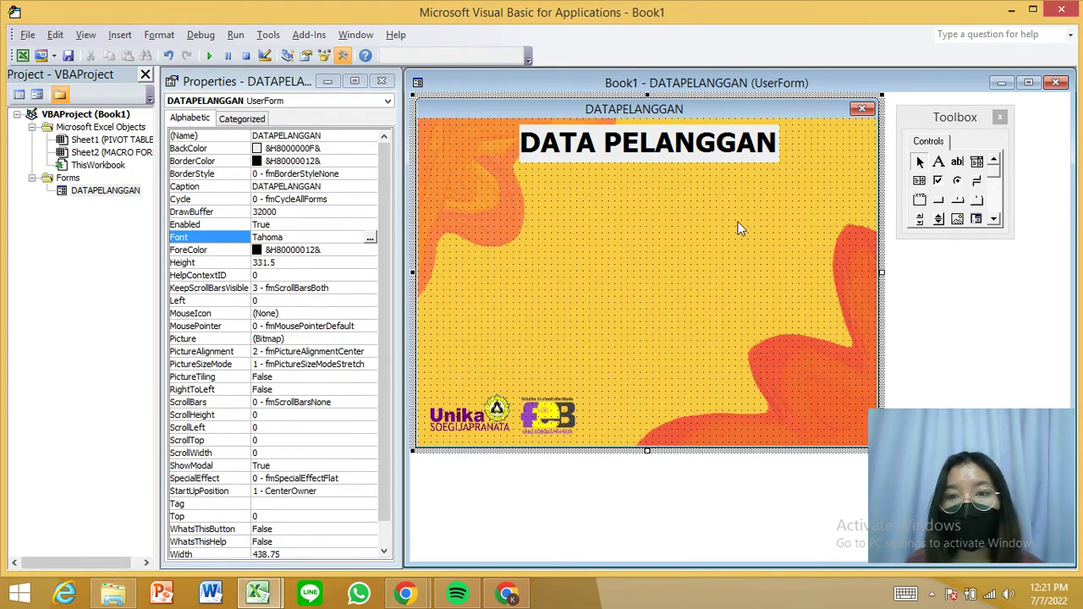
left_click(709, 163)
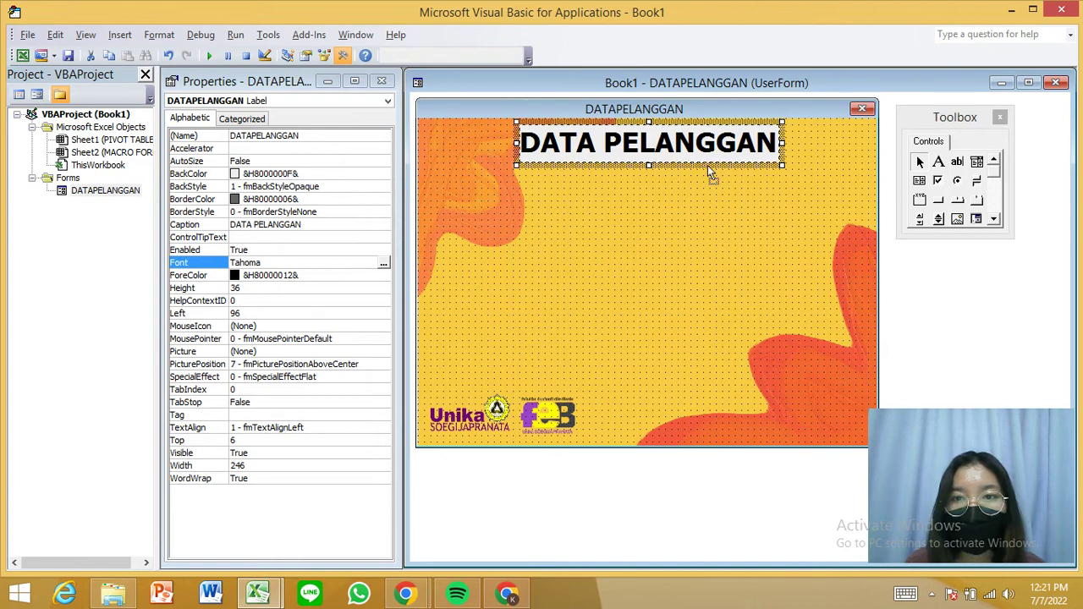
left_click_drag(707, 167, 707, 168)
left_click(794, 189)
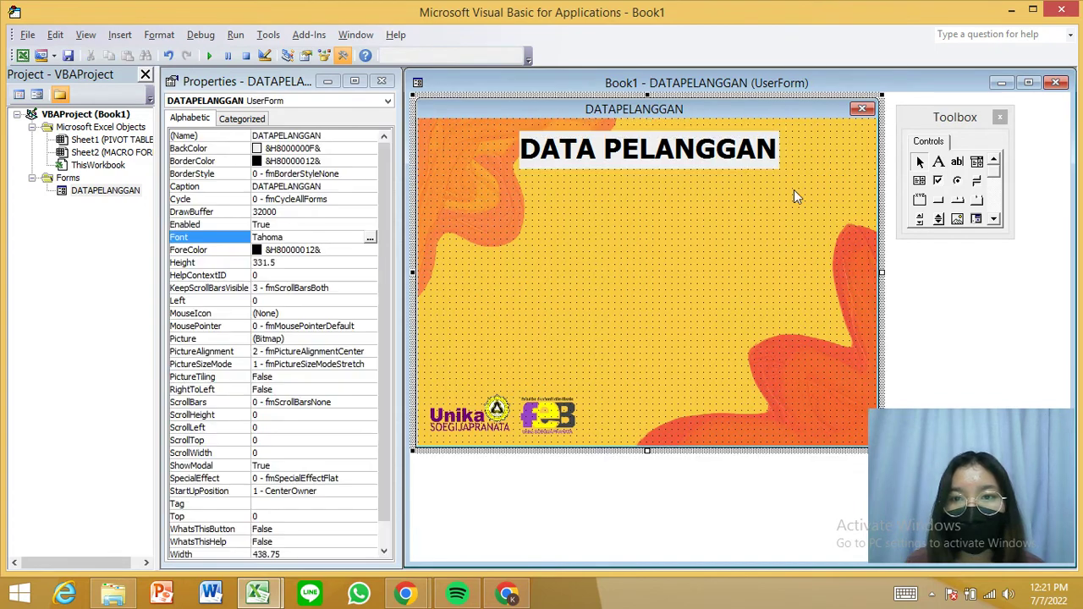
left_click(939, 162)
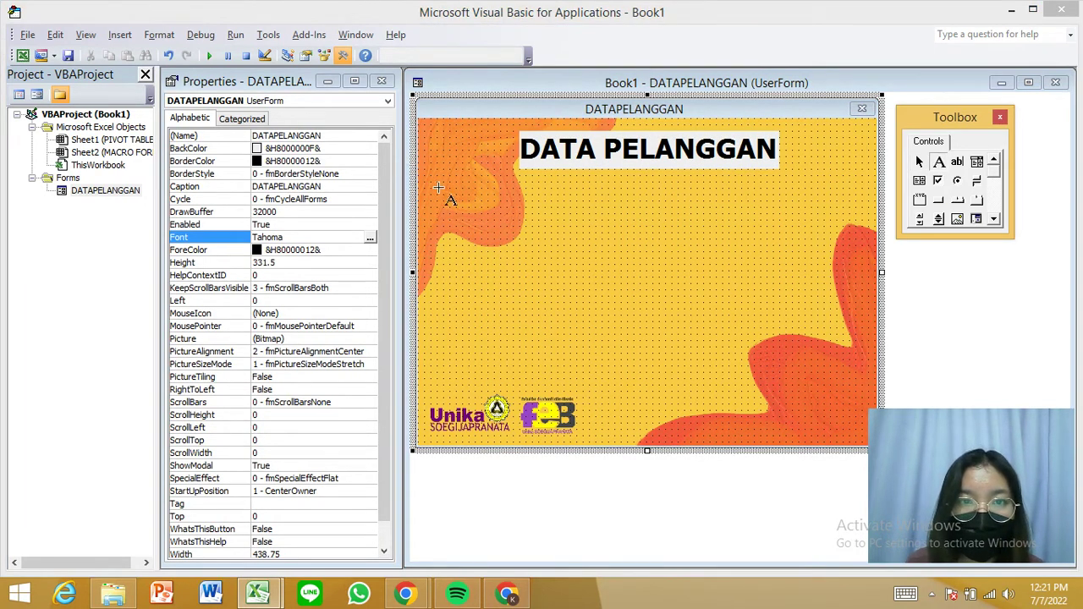
- Draw a second label left-side below the title, captioned NO after checking MACRO FORM headers
left_click_drag(434, 185, 485, 228)
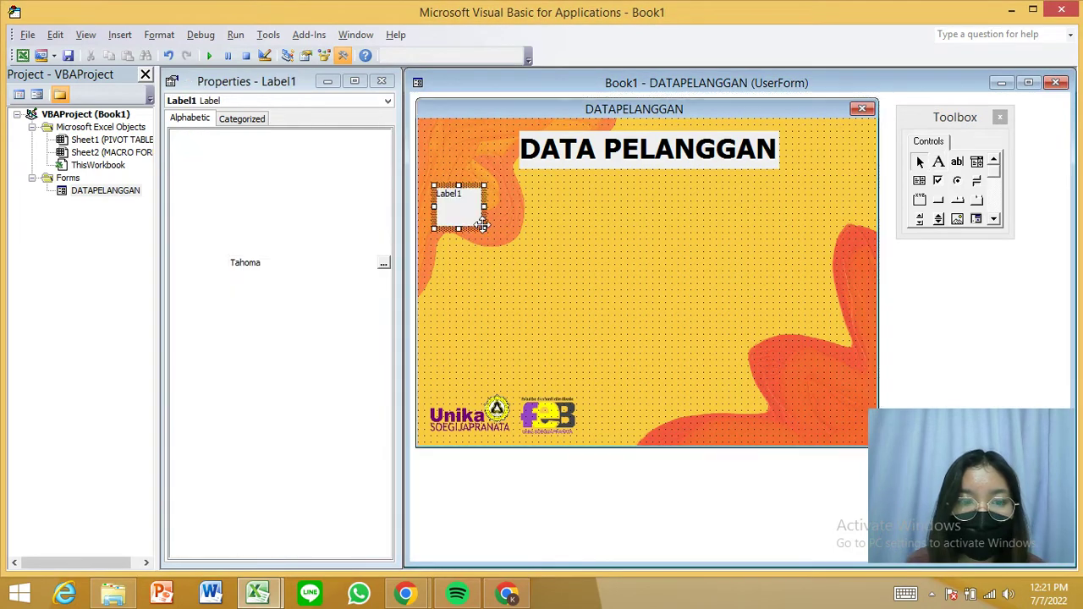
left_click(339, 480)
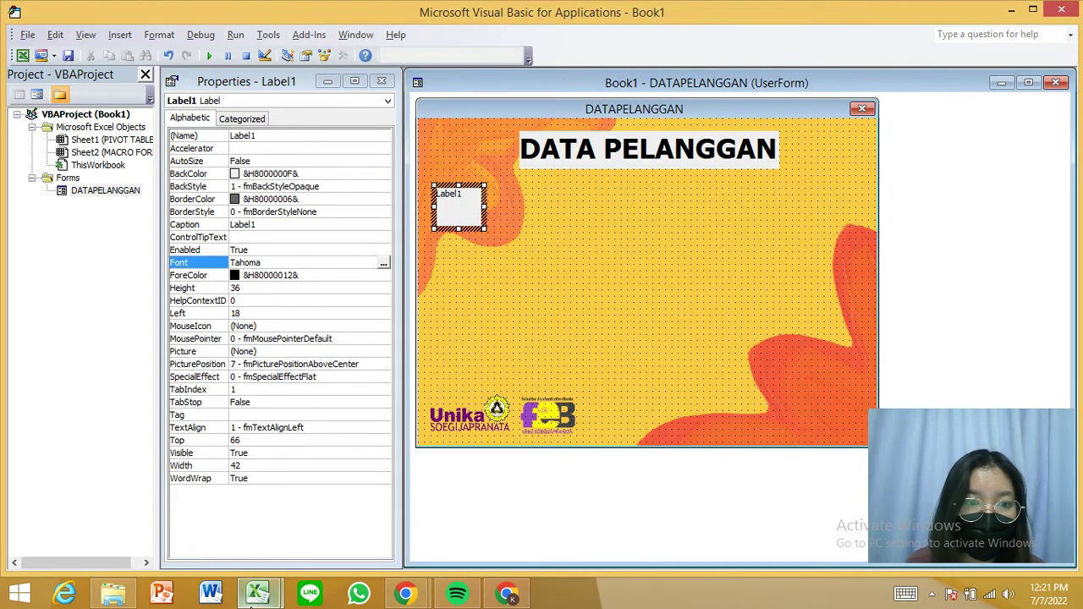
mouse_move(254, 603)
left_click(212, 523)
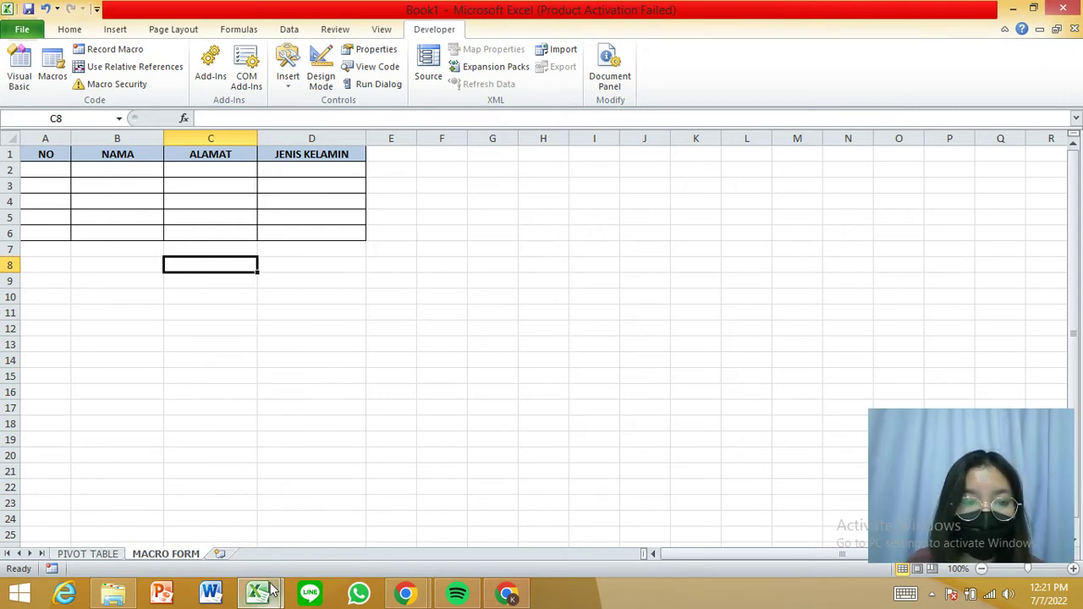
mouse_move(271, 590)
left_click(335, 536)
key("BackSpace")
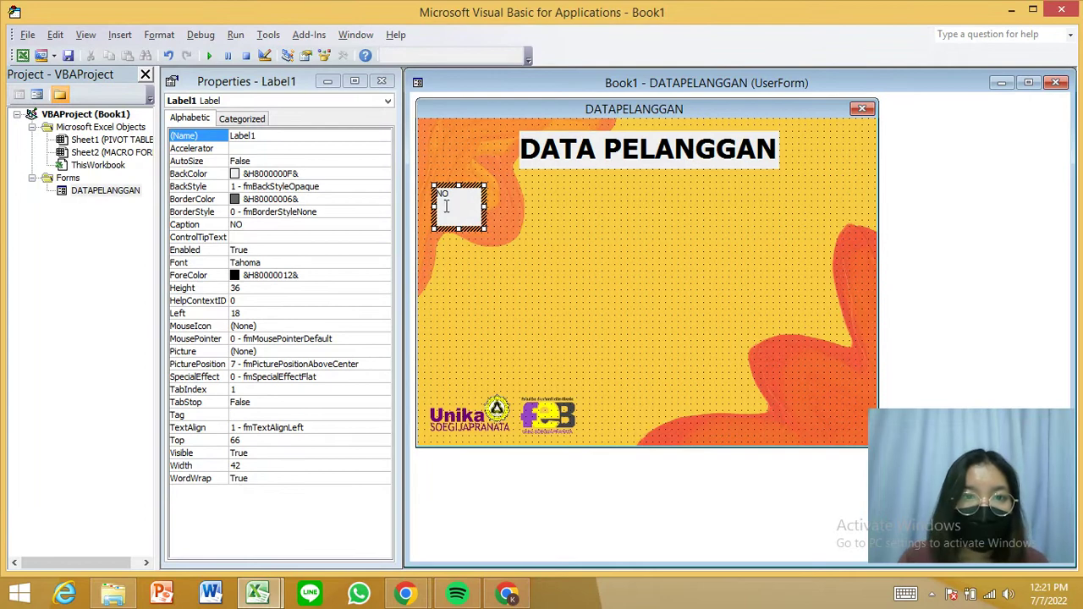
left_click(312, 136)
- Name the label NO and set its font to Tahoma Bold 20
key("BackSpace")
type("NO")
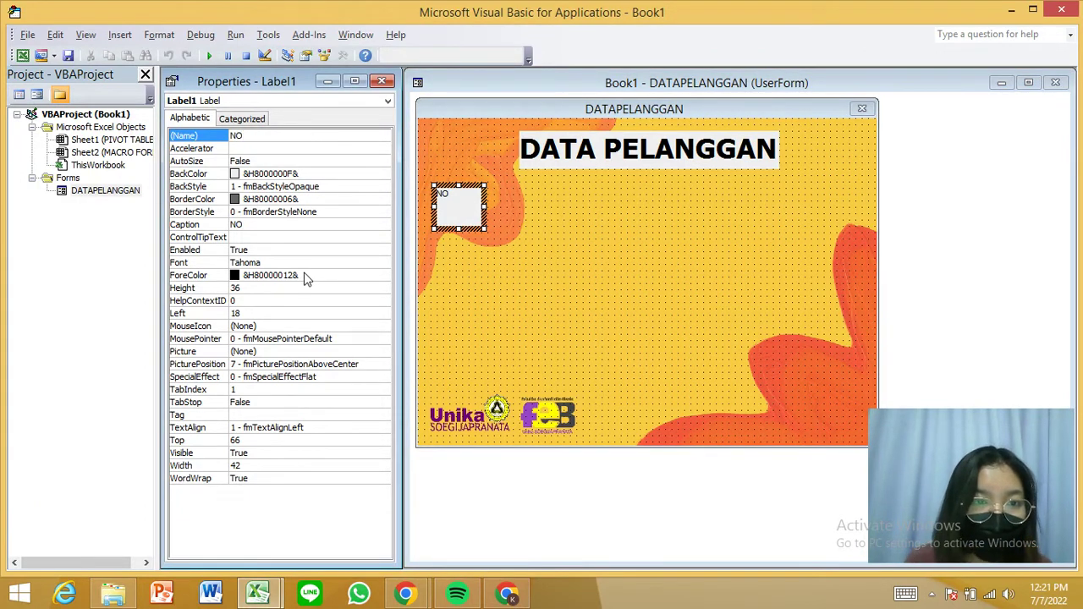
left_click(275, 263)
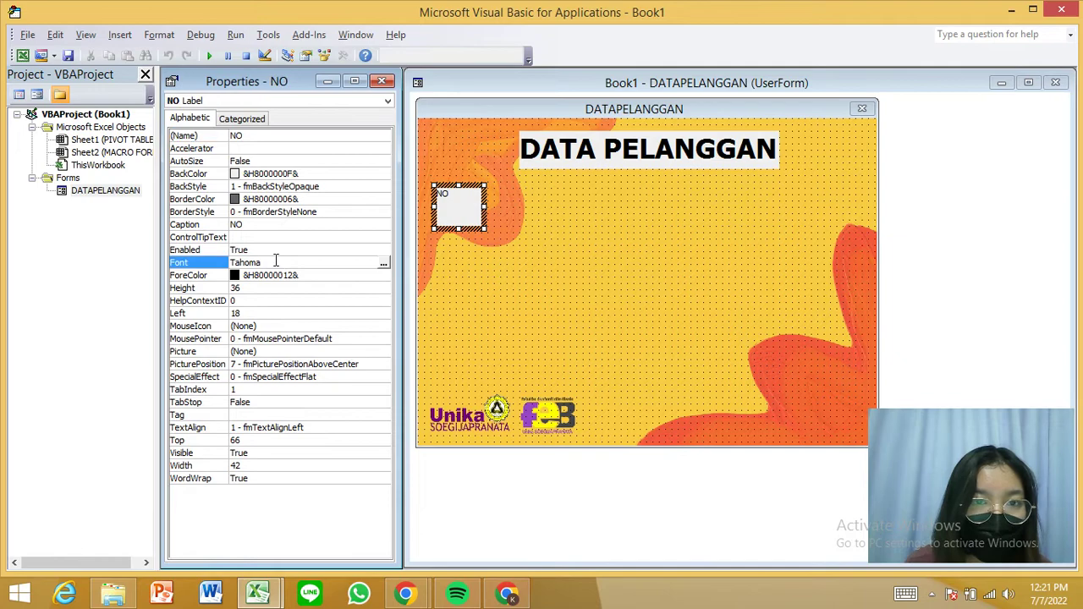
left_click(384, 265)
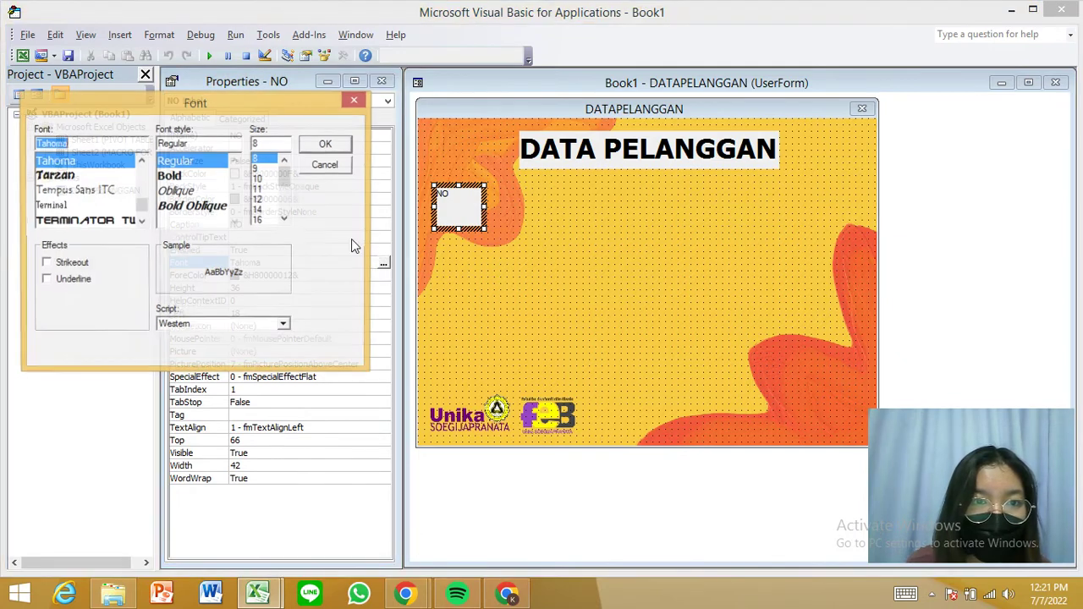
left_click(204, 176)
left_click(287, 189)
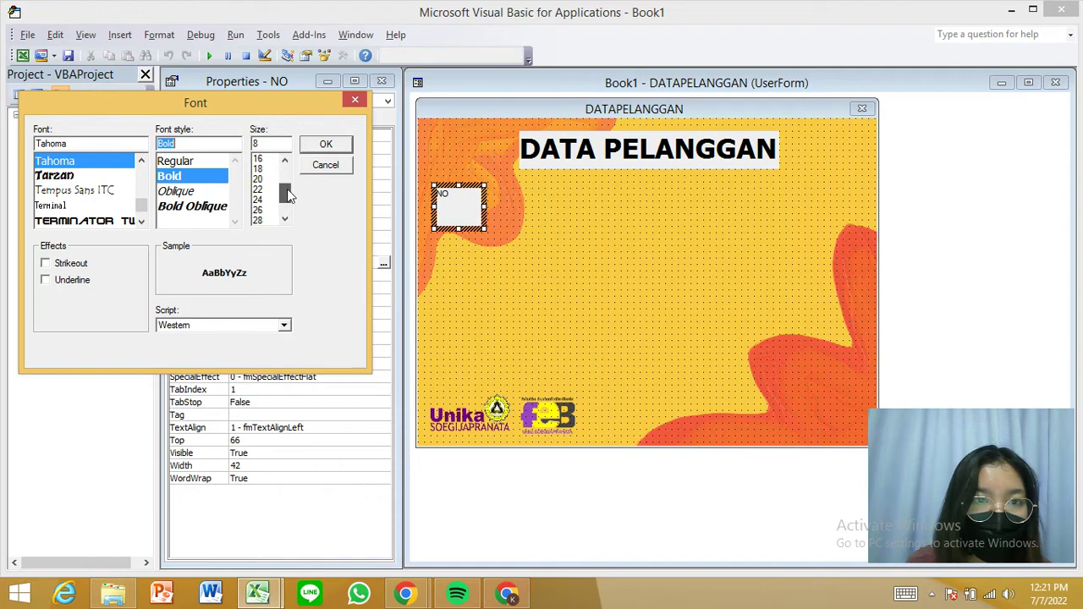
left_click(326, 144)
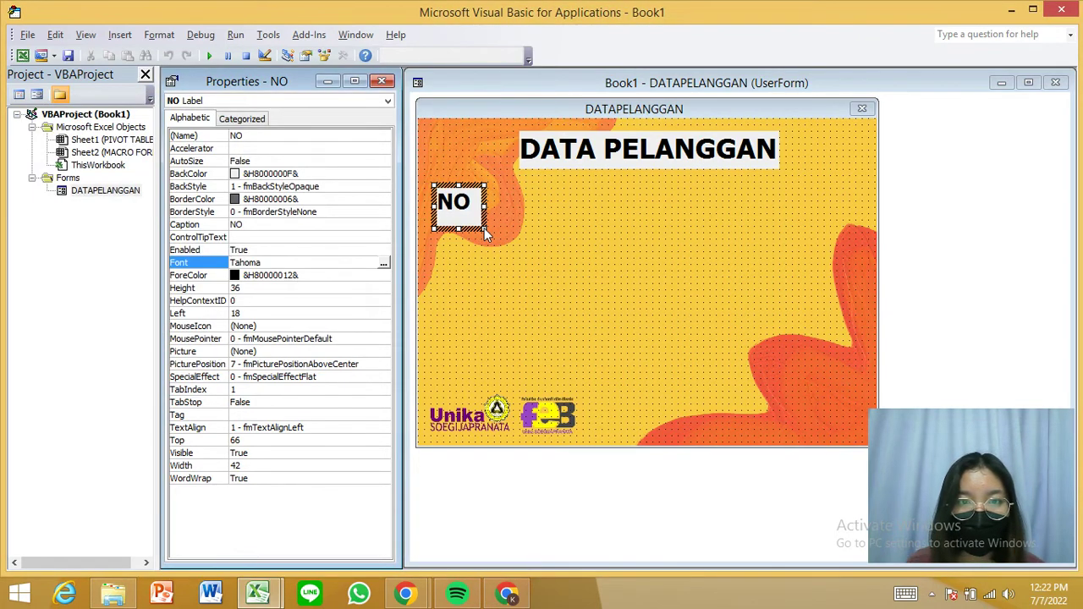
- Autofit the NO label to its text and nudge it slightly right and down
double_click(480, 227)
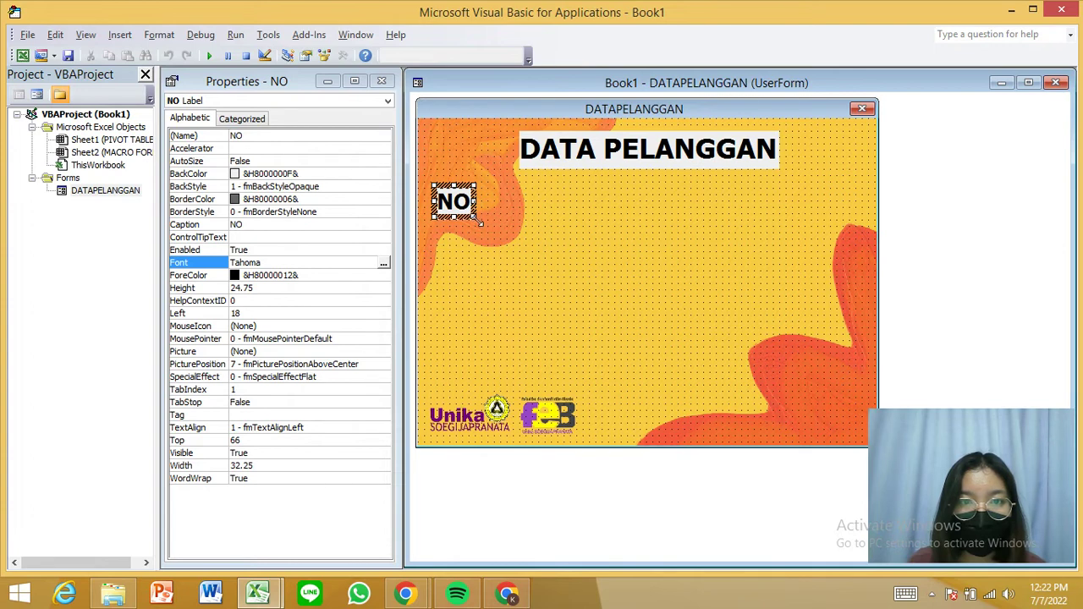
left_click_drag(481, 223, 482, 222)
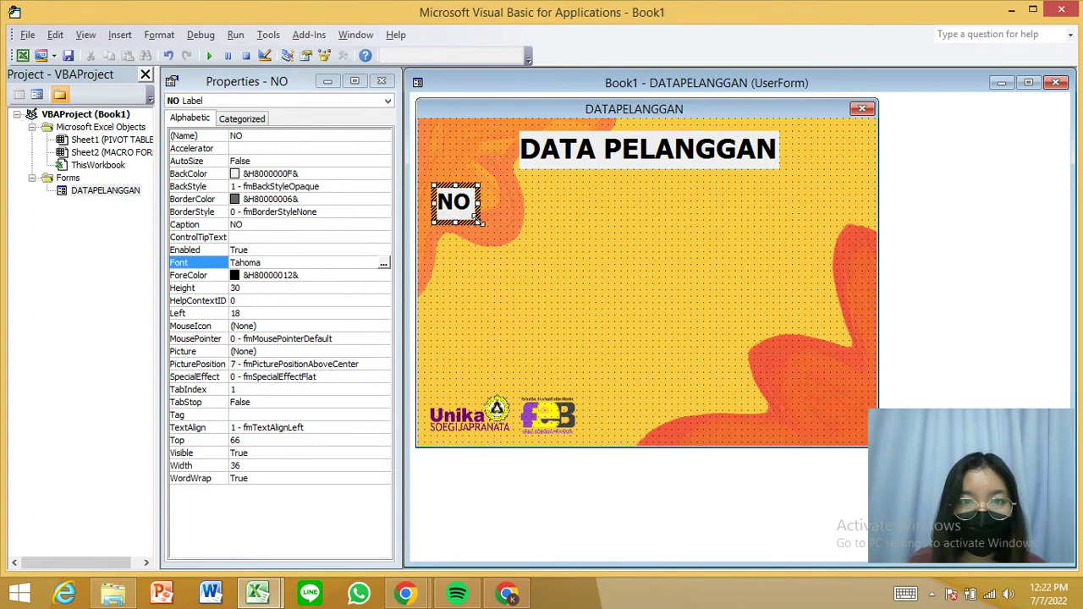
double_click(479, 221)
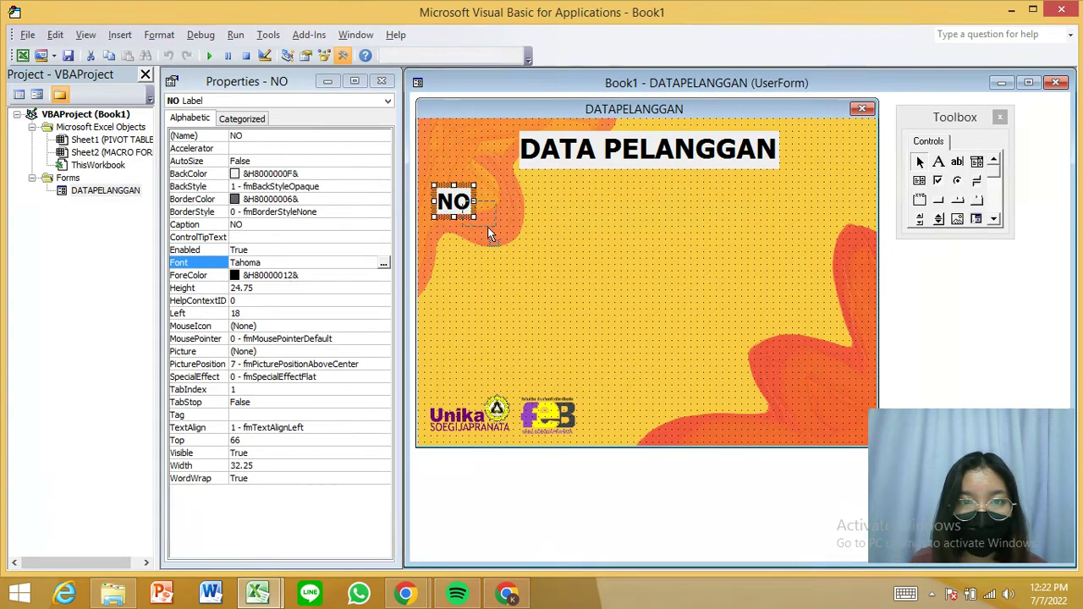
left_click_drag(473, 215, 491, 222)
left_click(513, 256)
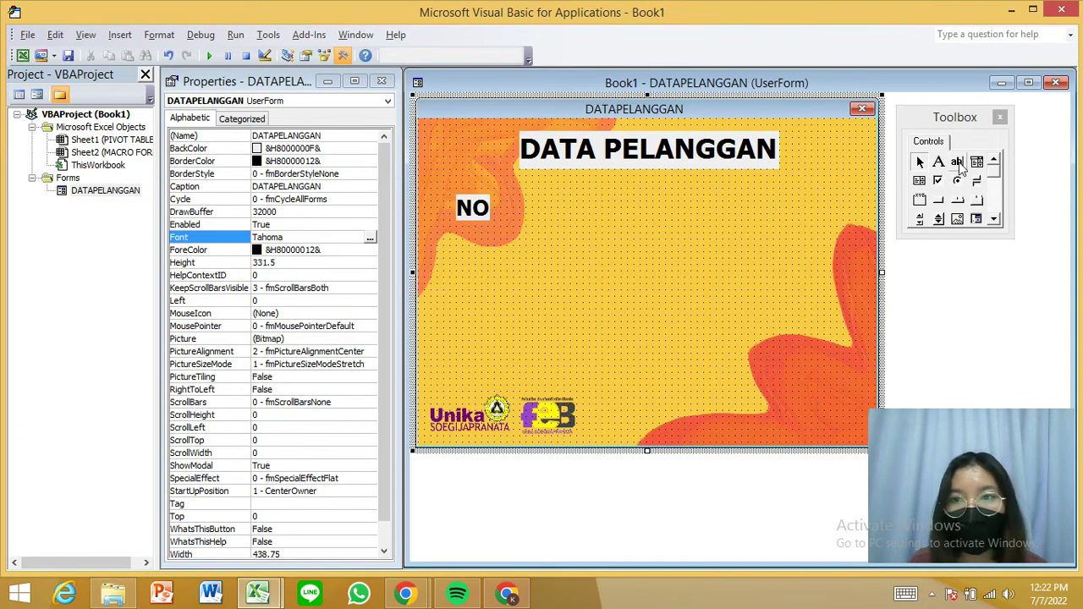
- Draw a third label below NO, captioned NAMA and named NAMA
left_click(939, 162)
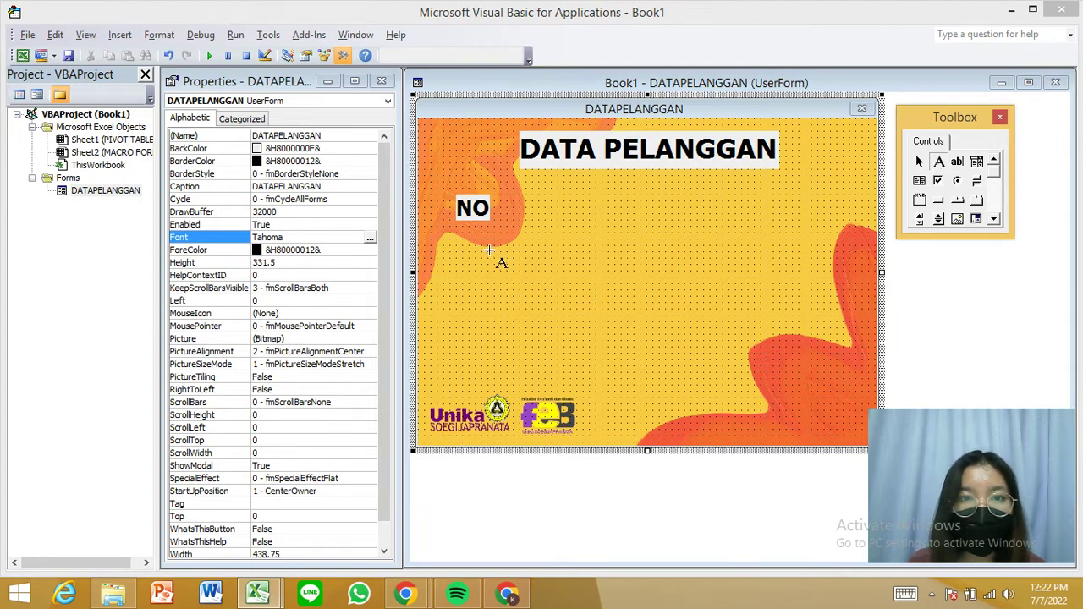
left_click_drag(457, 236, 585, 269)
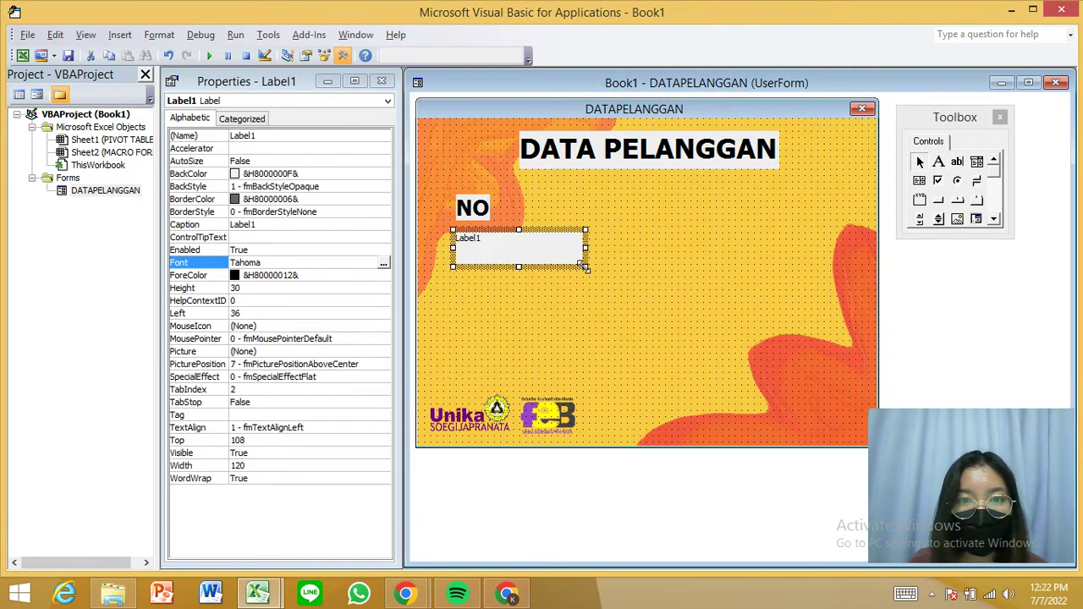
left_click(502, 250)
key("BackSpace")
key("BackSpace")
key("BackSpace")
type("NAMA")
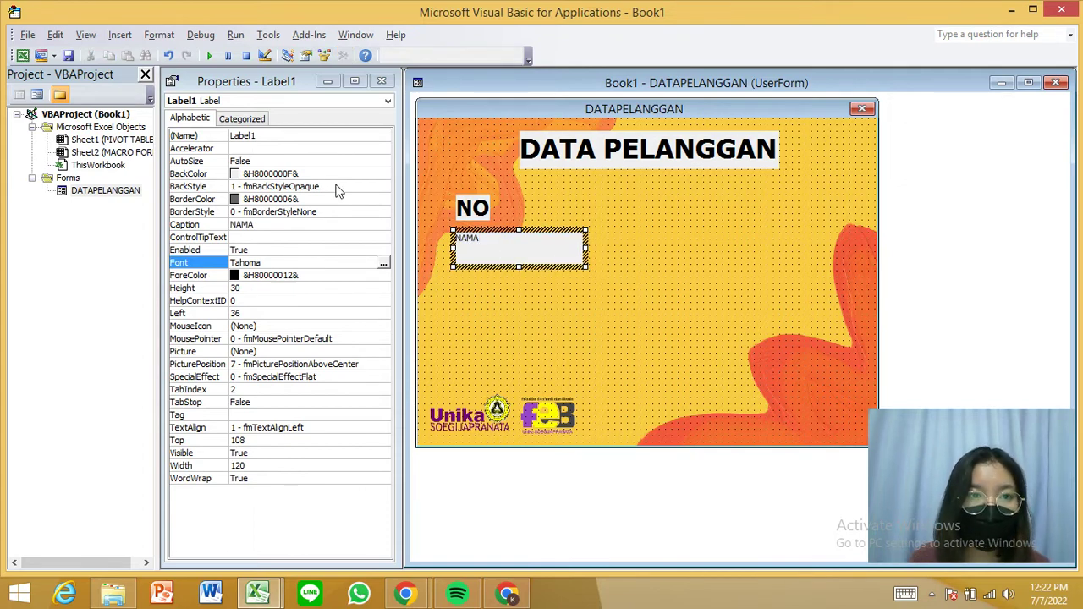
left_click(312, 139)
left_click(312, 138)
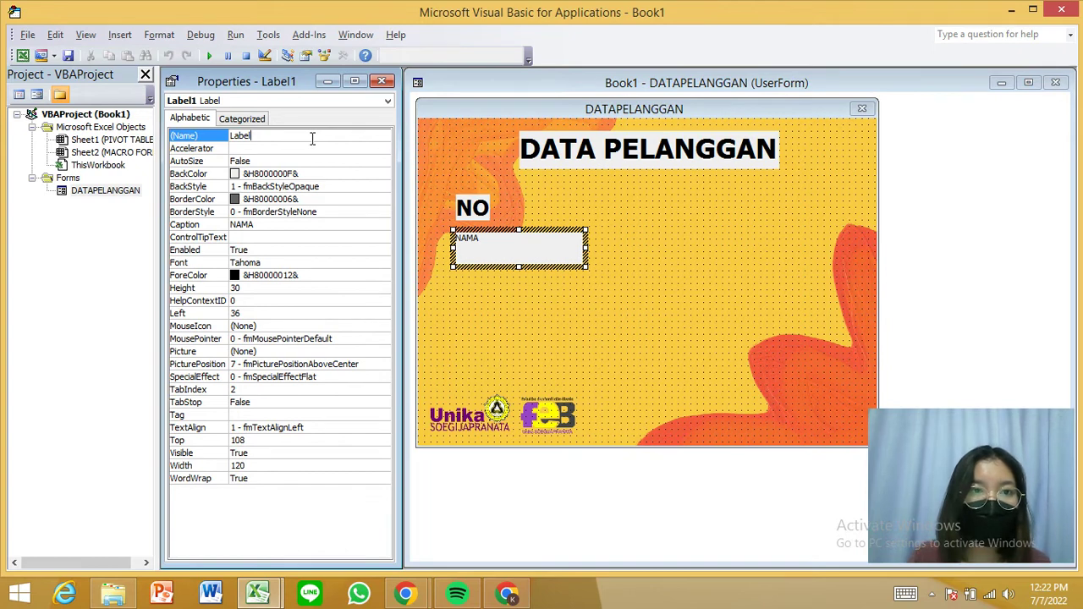
type("NAMA")
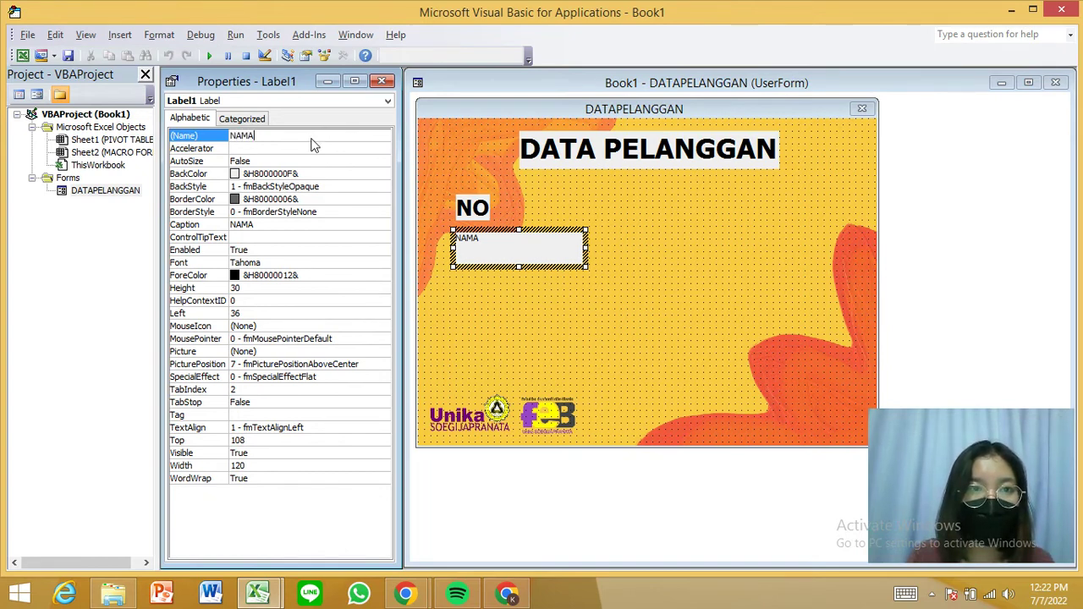
left_click(302, 262)
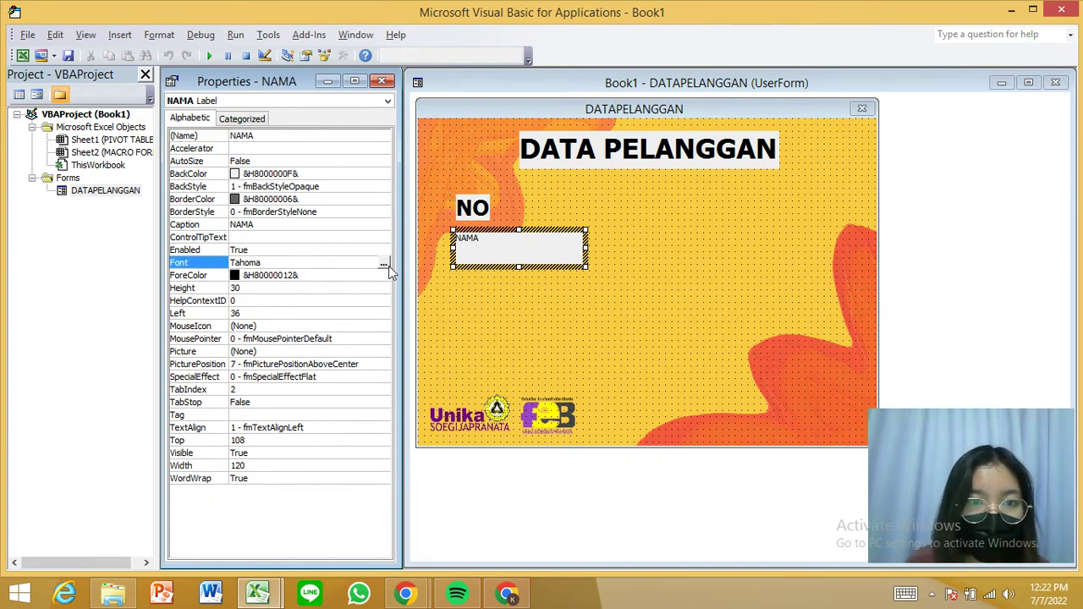
- Make the NAMA label's text bold Tahoma at a larger size
left_click(384, 265)
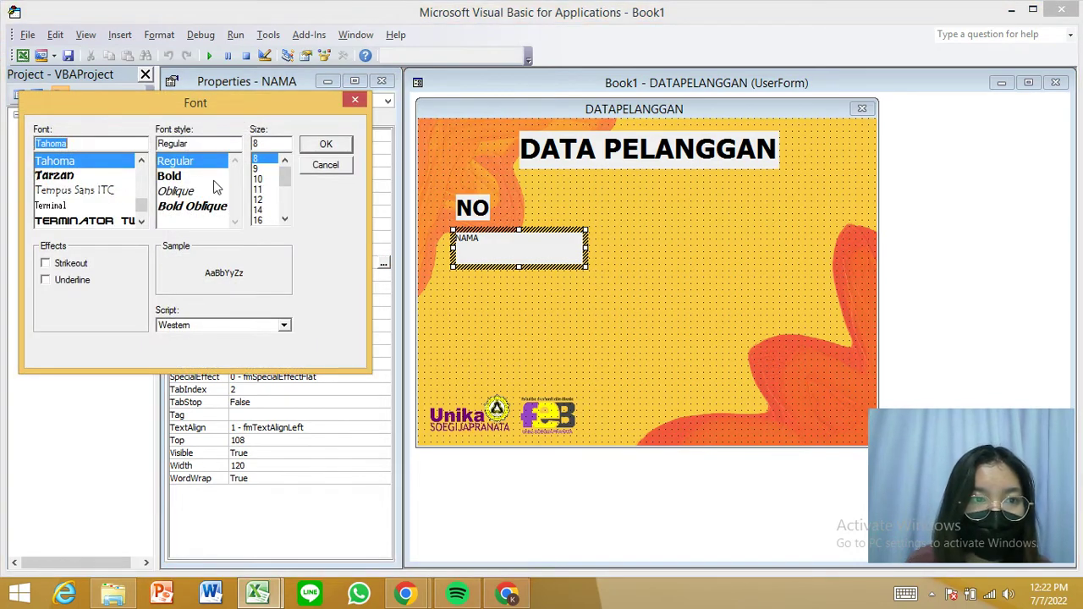
left_click(214, 179)
left_click_drag(286, 178, 288, 193)
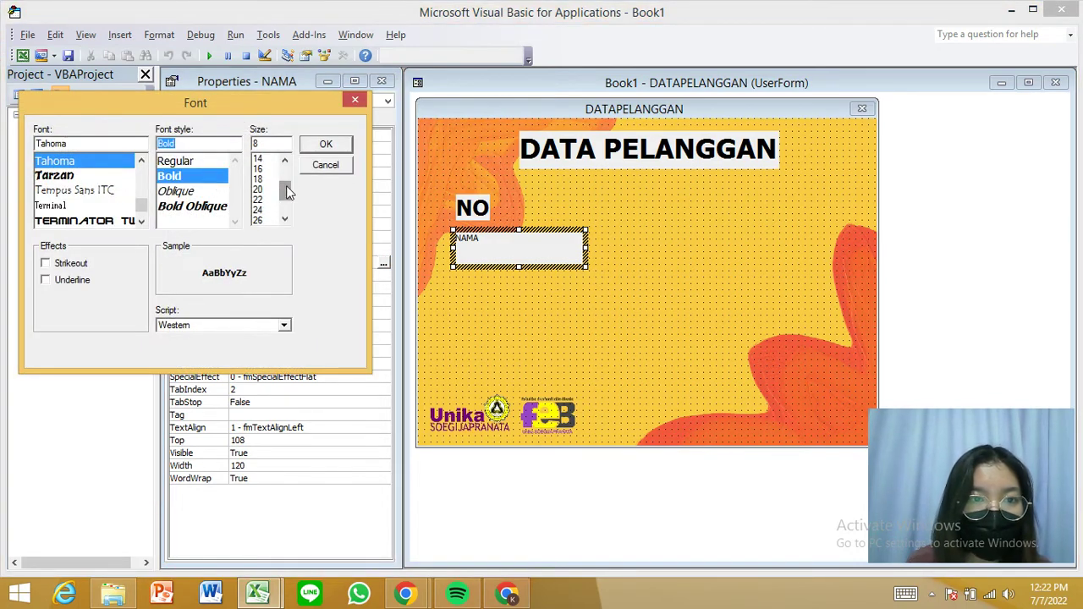
left_click(258, 189)
left_click(325, 144)
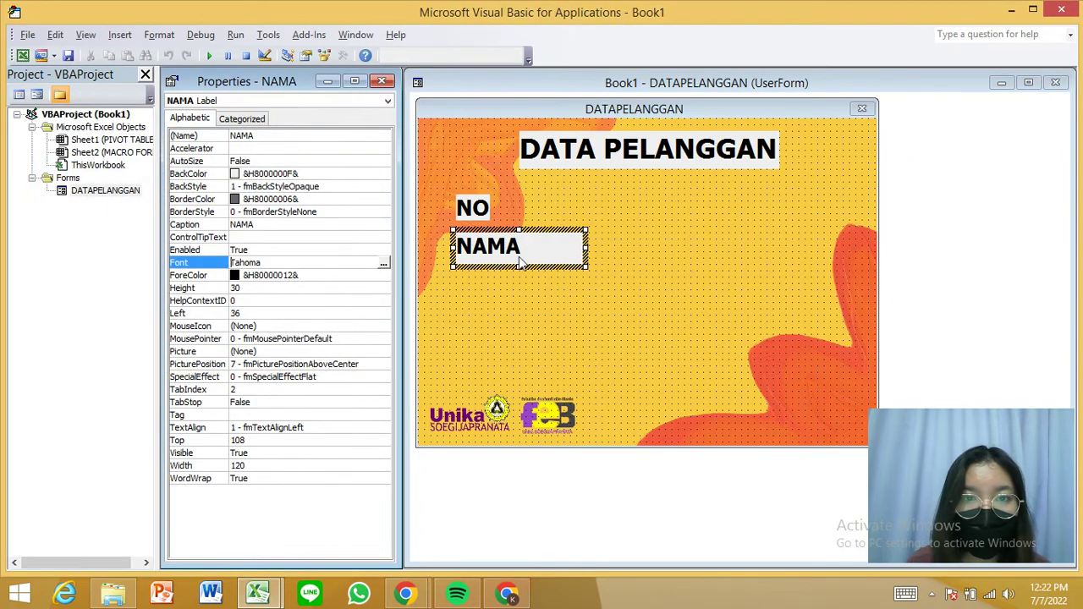
left_click(592, 267)
left_click(939, 162)
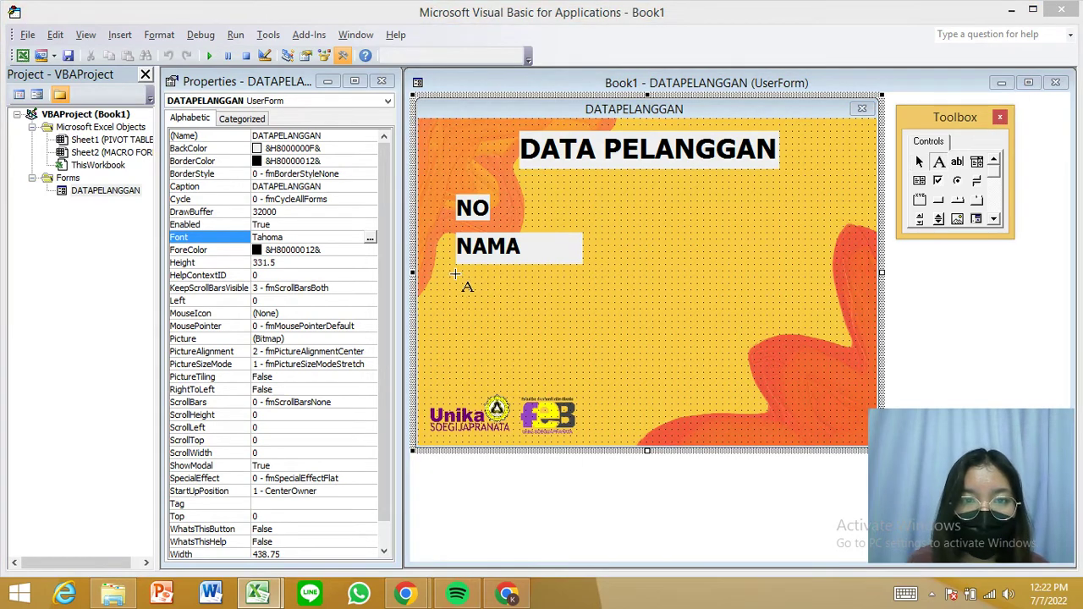
- Add a label below NAMA, captioned and named ALAMAT, in bold size 20 font
mouse_move(457, 271)
left_mouse_down()
mouse_move(554, 318)
mouse_move(584, 302)
left_mouse_up()
left_click(490, 294)
key("BackSpace")
key("BackSpace")
key("BackSpace")
key("BackSpace")
key("BackSpace")
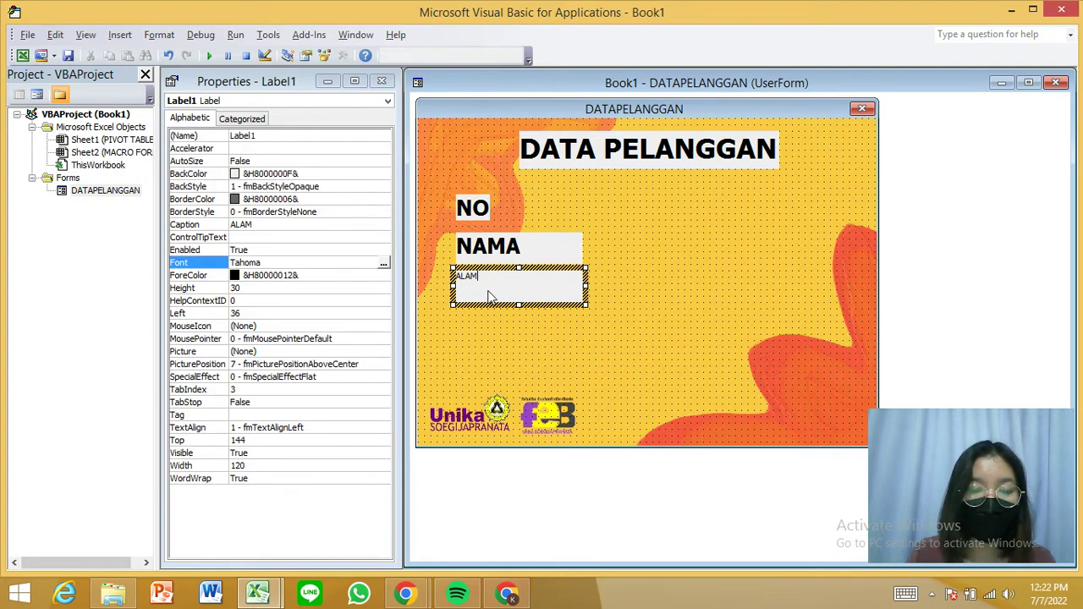
left_click(277, 134)
key("BackSpace")
type("ALAMAT")
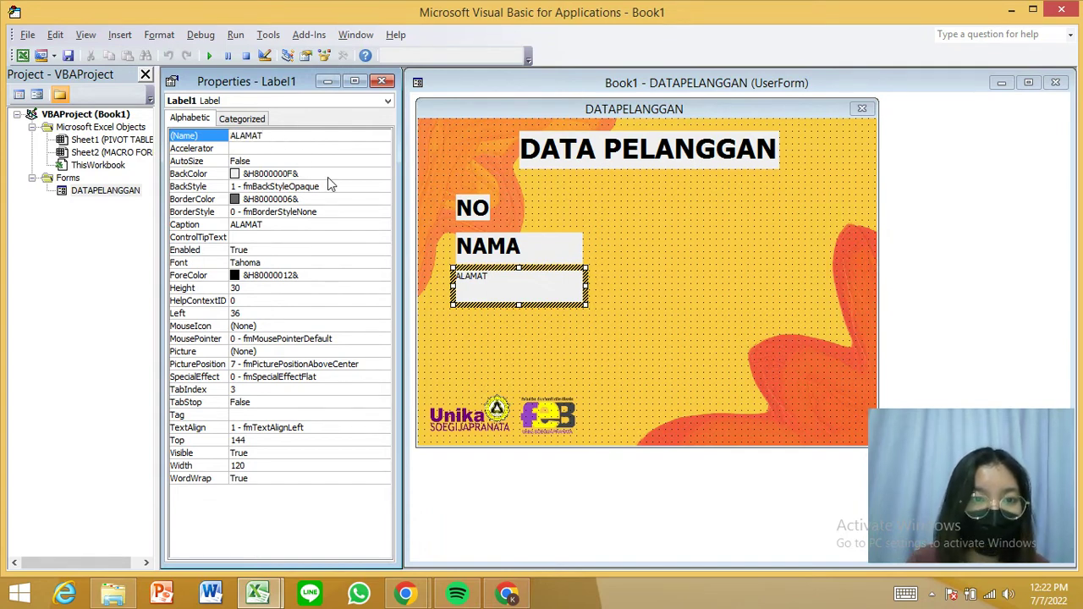
left_click(271, 267)
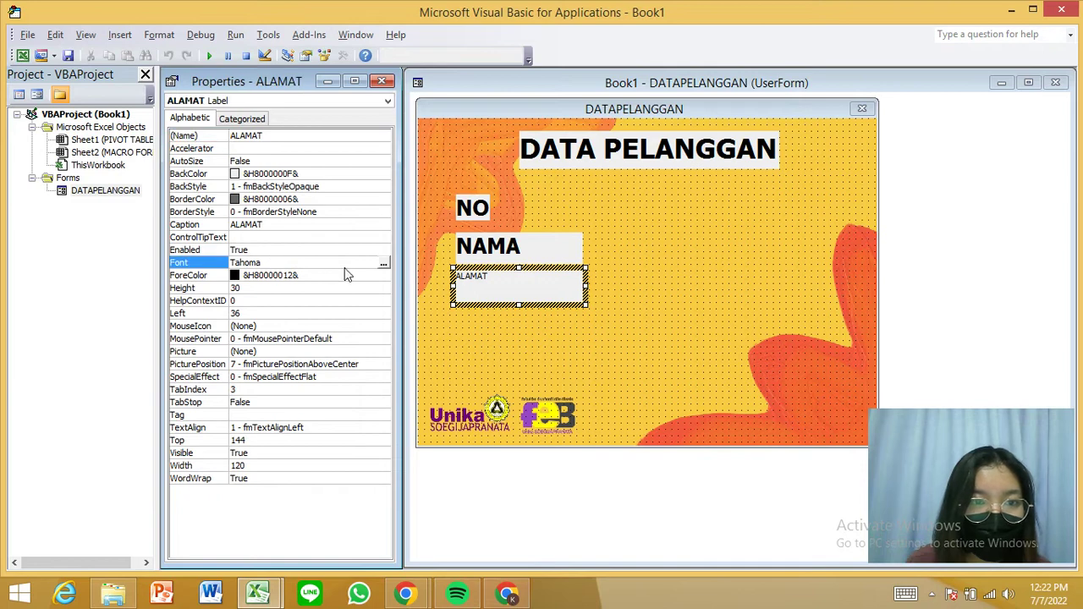
left_click(383, 267)
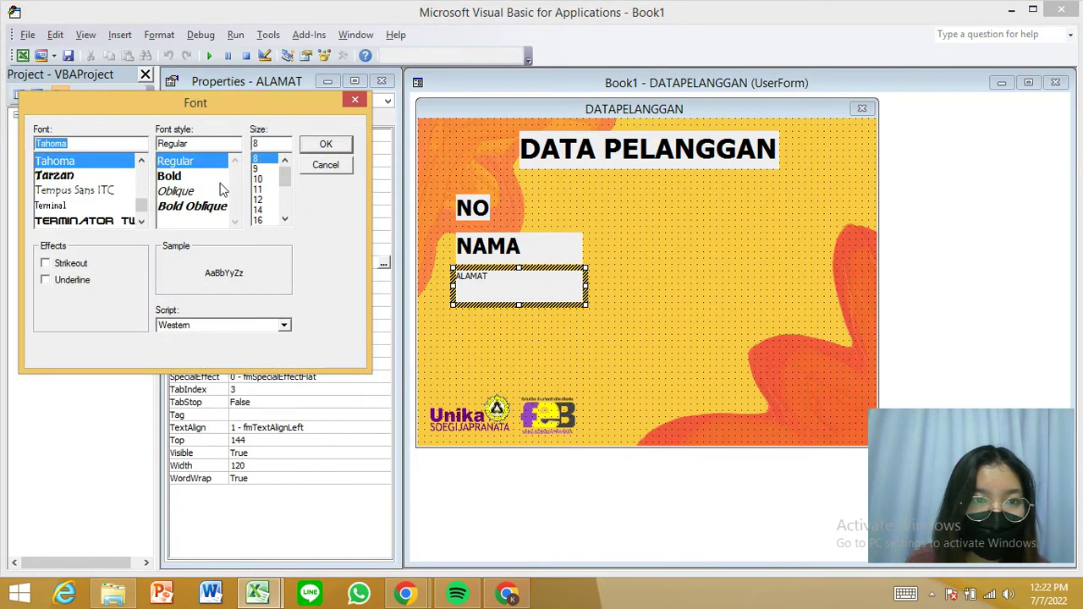
left_click(222, 179)
scroll(283, 174, "down", 2)
left_click(272, 189)
left_click(326, 144)
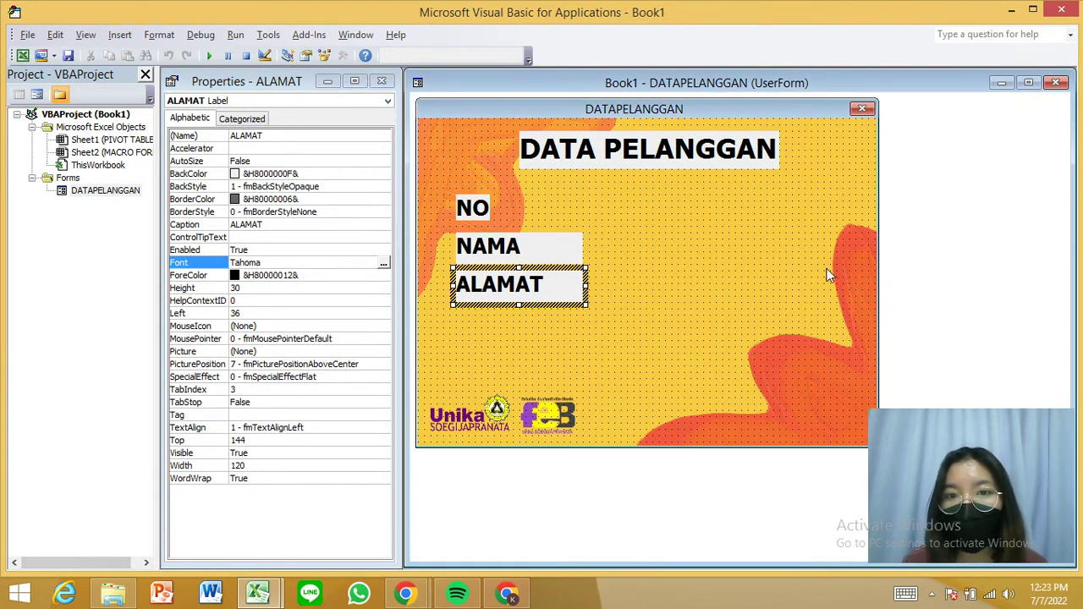
- Draw a label under ALAMAT captioned JENIS KELAMIN and named JENISKELAMIN
left_click(732, 279)
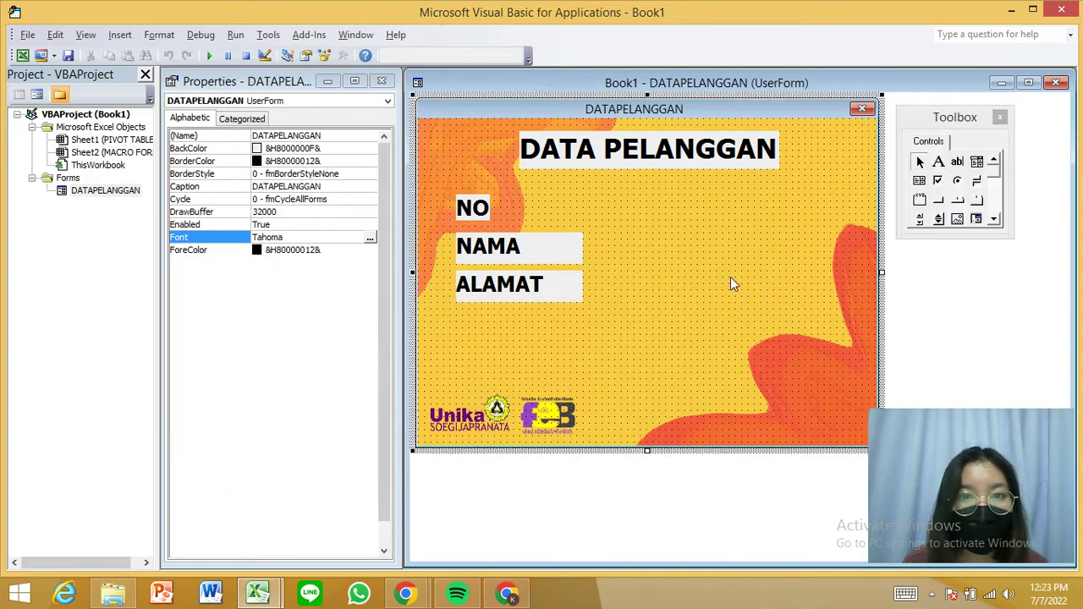
left_click(939, 161)
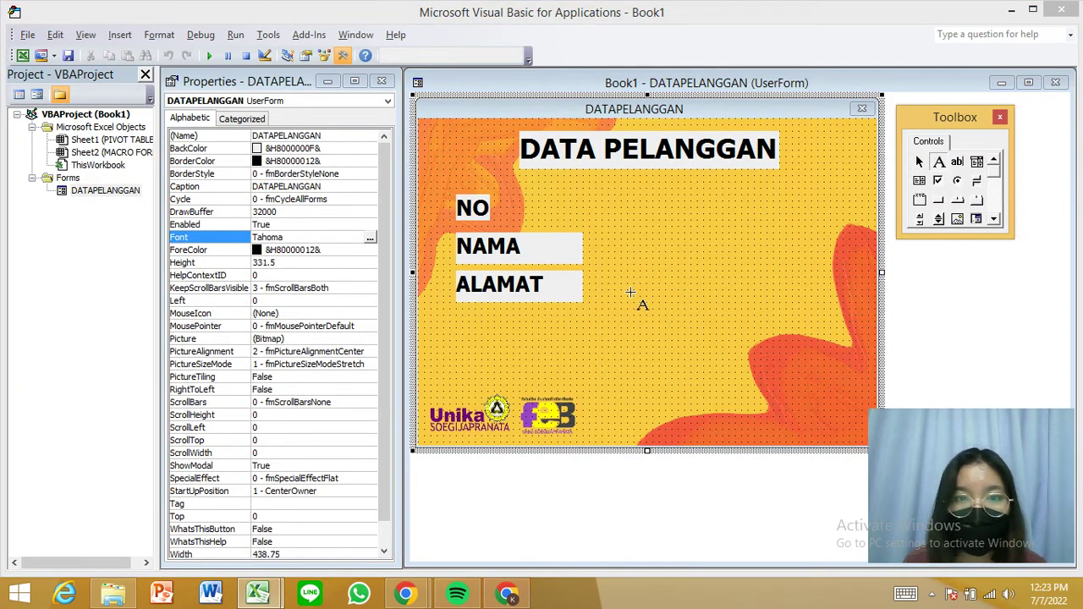
left_click_drag(455, 314, 618, 356)
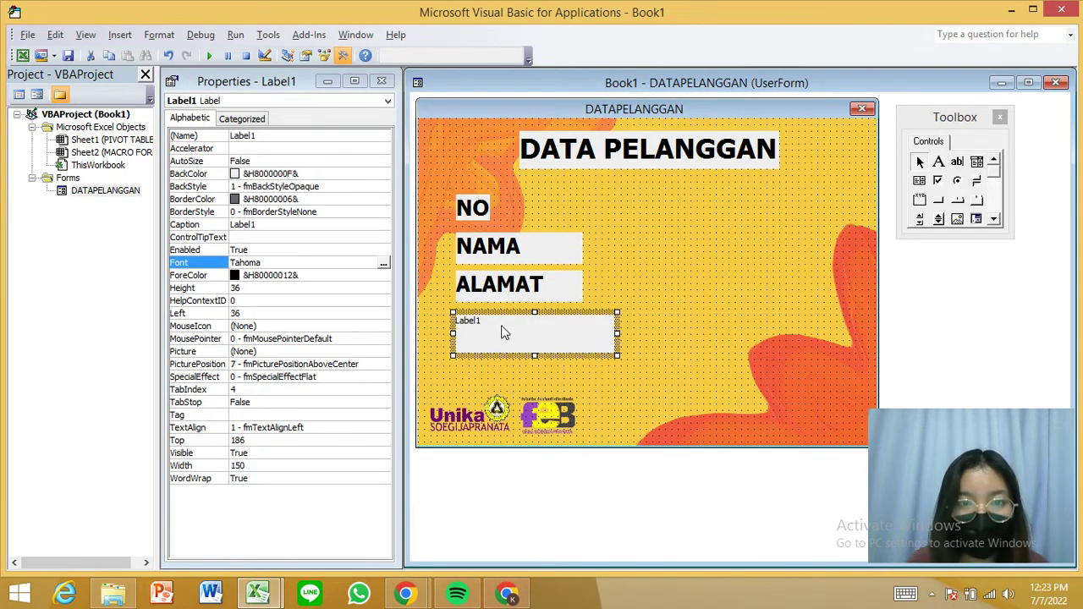
left_click(501, 332)
key("BackSpace")
type("JENIS KELAMIN")
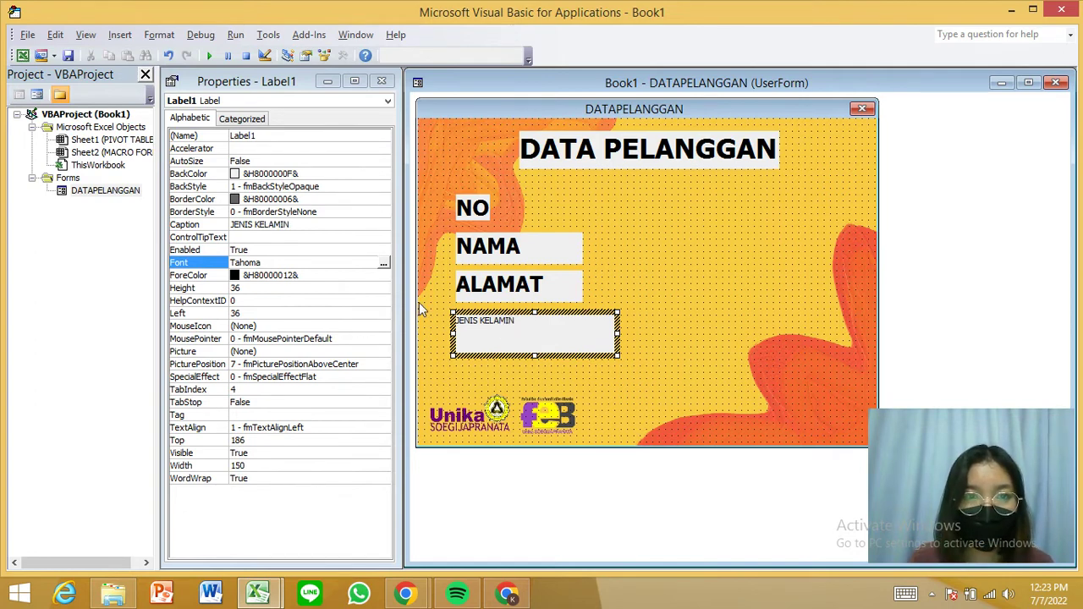
left_click(312, 136)
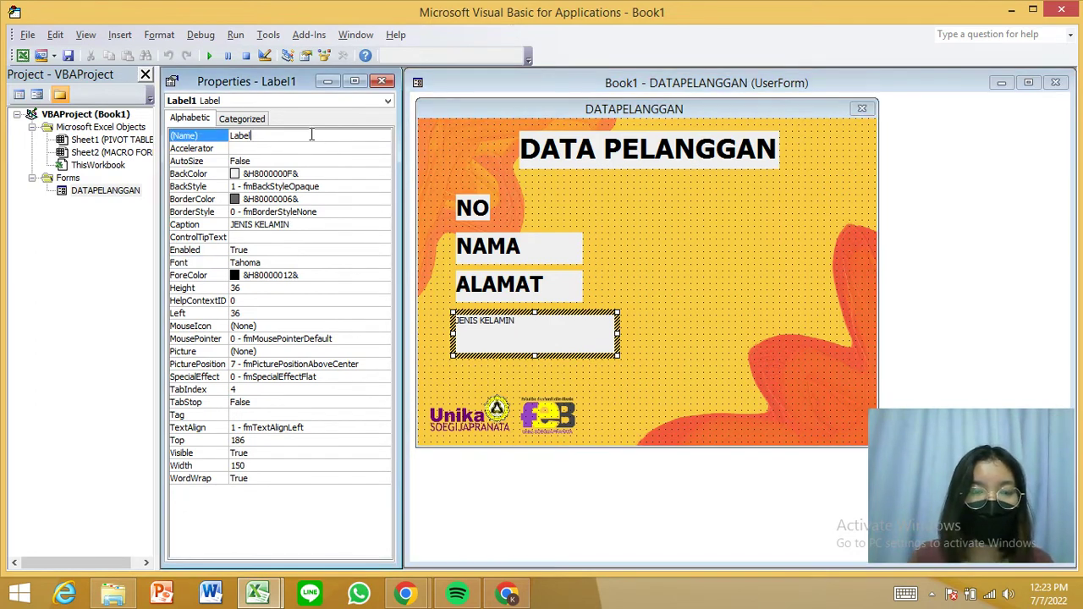
type("JENIS")
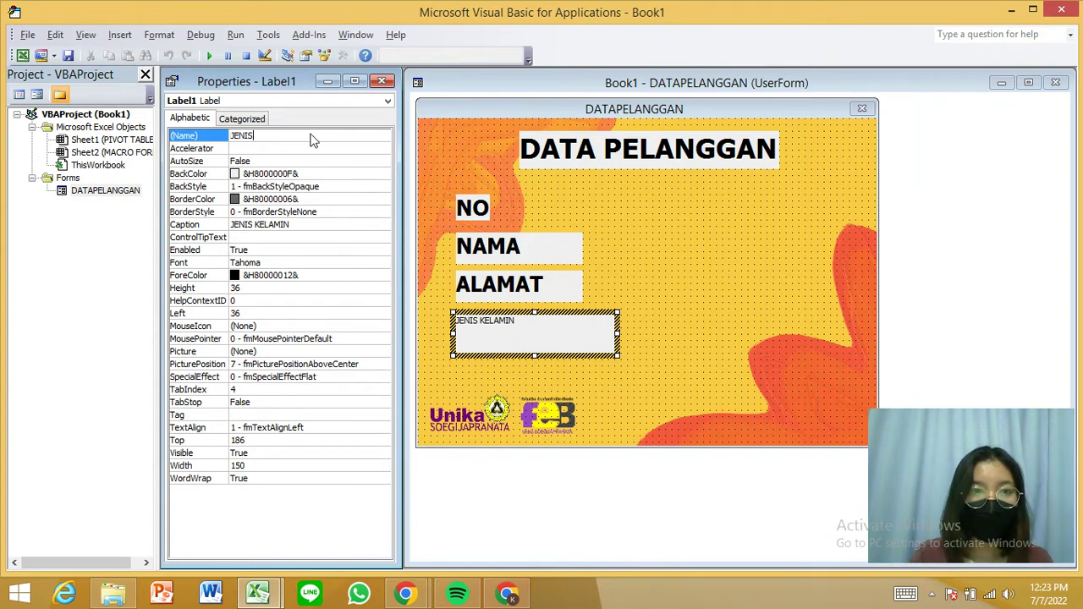
type("N")
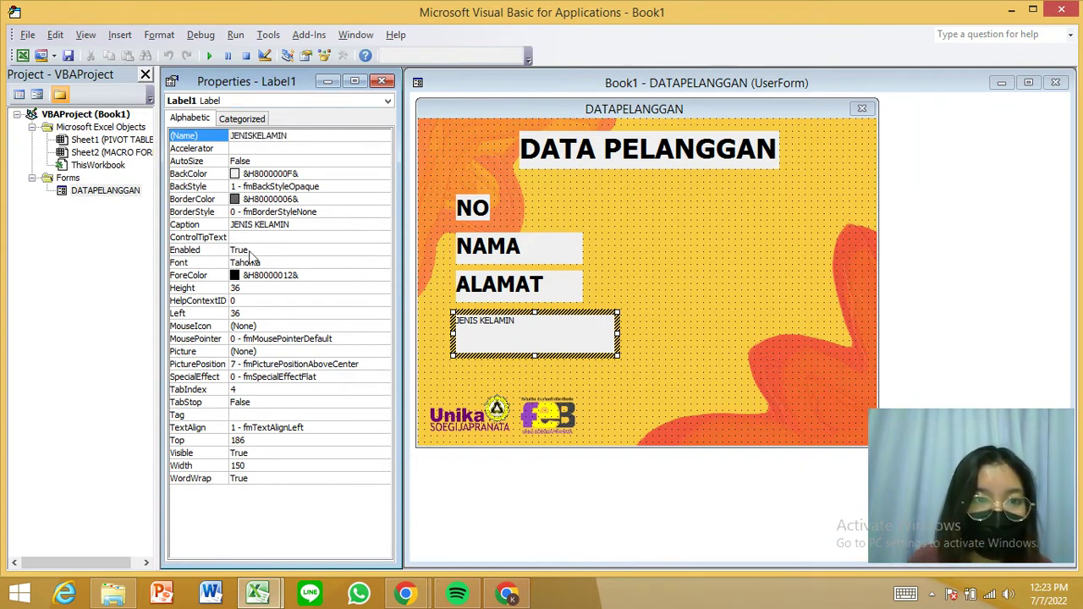
left_click(373, 260)
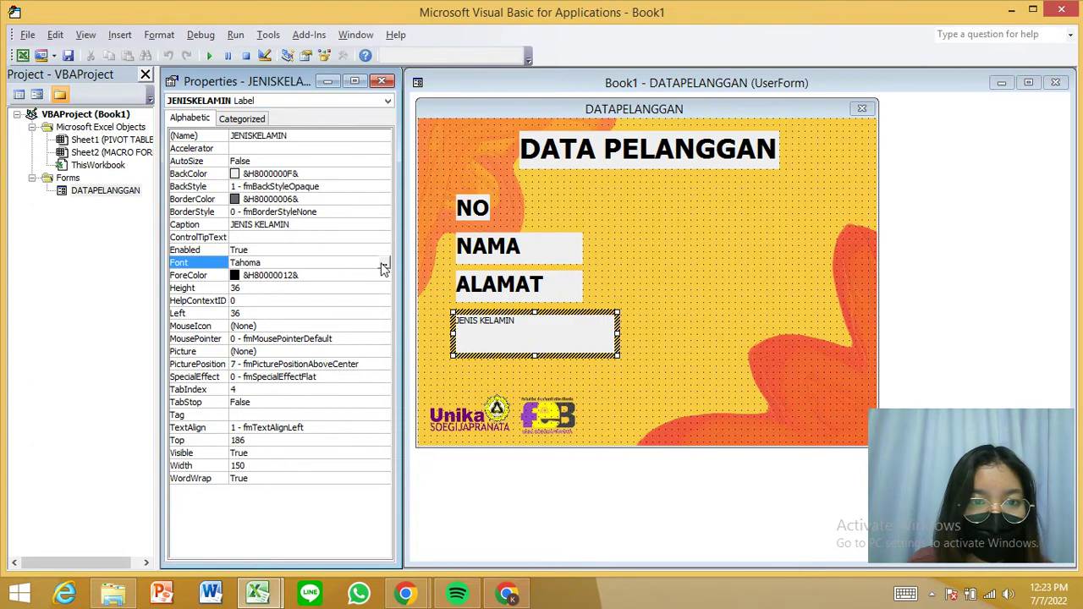
- Make the JENIS KELAMIN label bold size 20 and resize it to fit one line at height 30
left_click(382, 263)
left_click(211, 176)
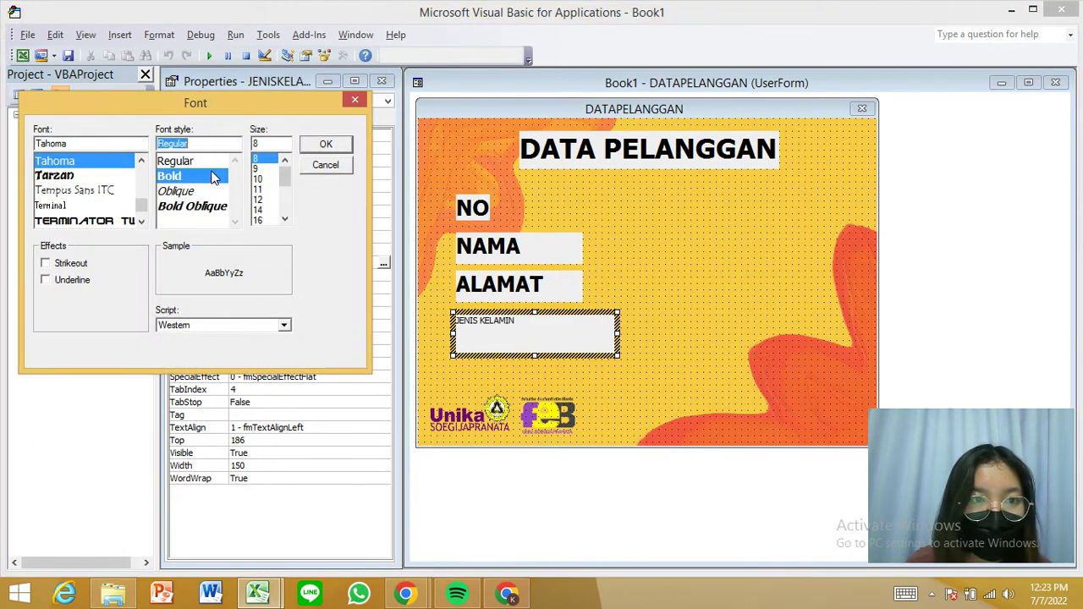
left_click_drag(287, 179, 269, 194)
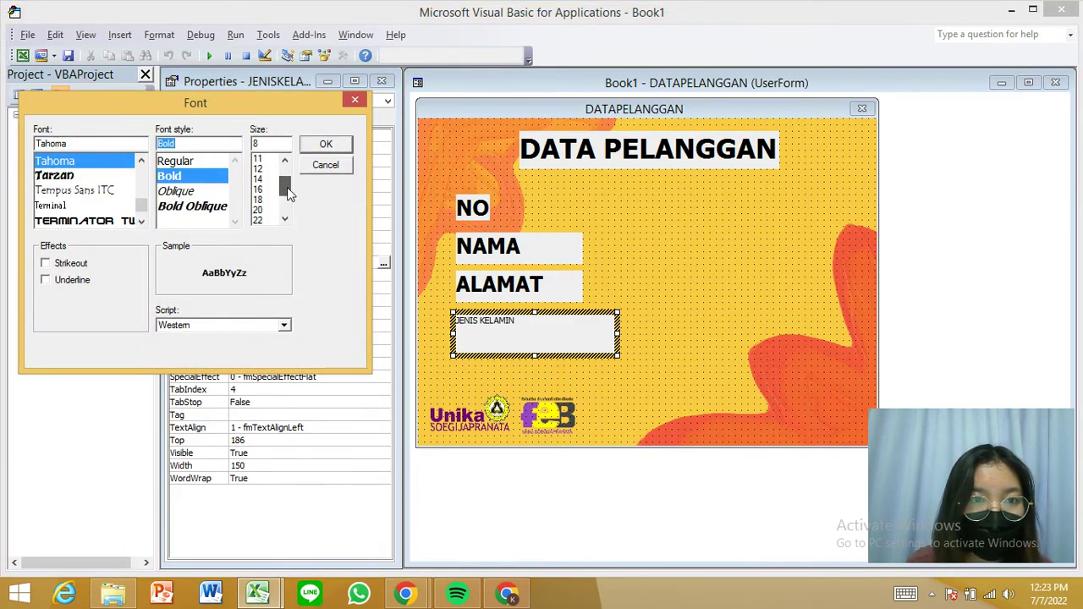
left_click(259, 179)
left_click(326, 143)
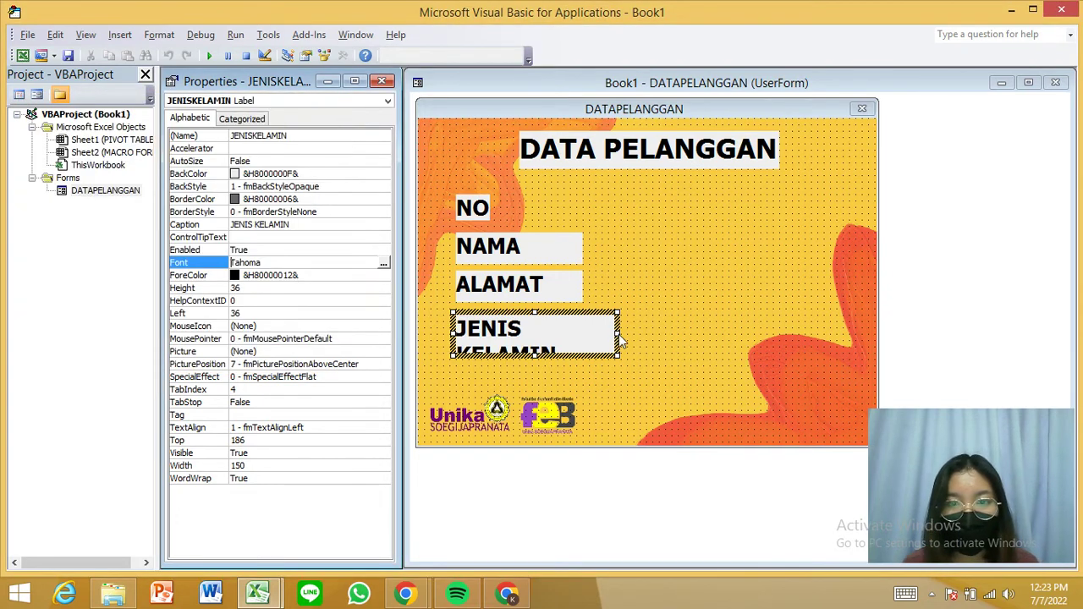
left_click_drag(620, 339, 637, 335)
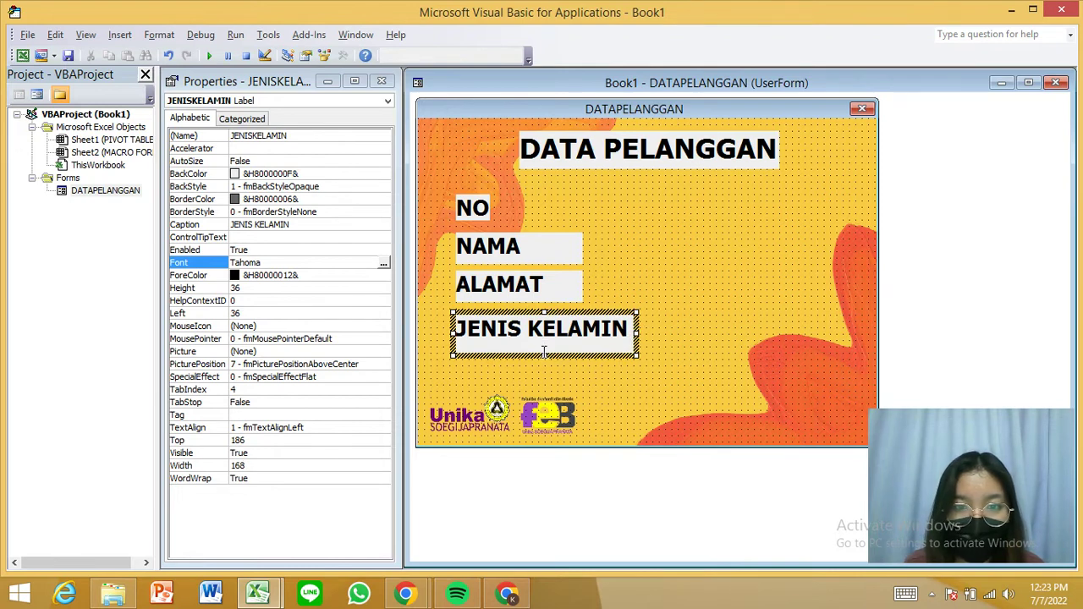
left_click_drag(543, 350, 544, 349)
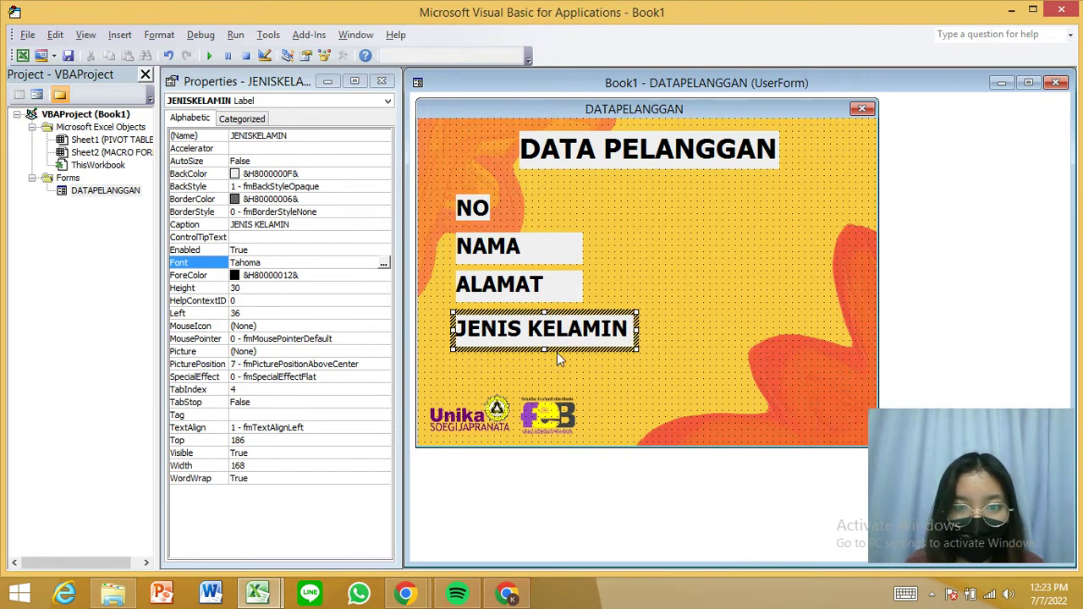
- Widen the ALAMAT and NAMA labels to 168, keeping ALAMAT's height at 30
left_click(561, 289)
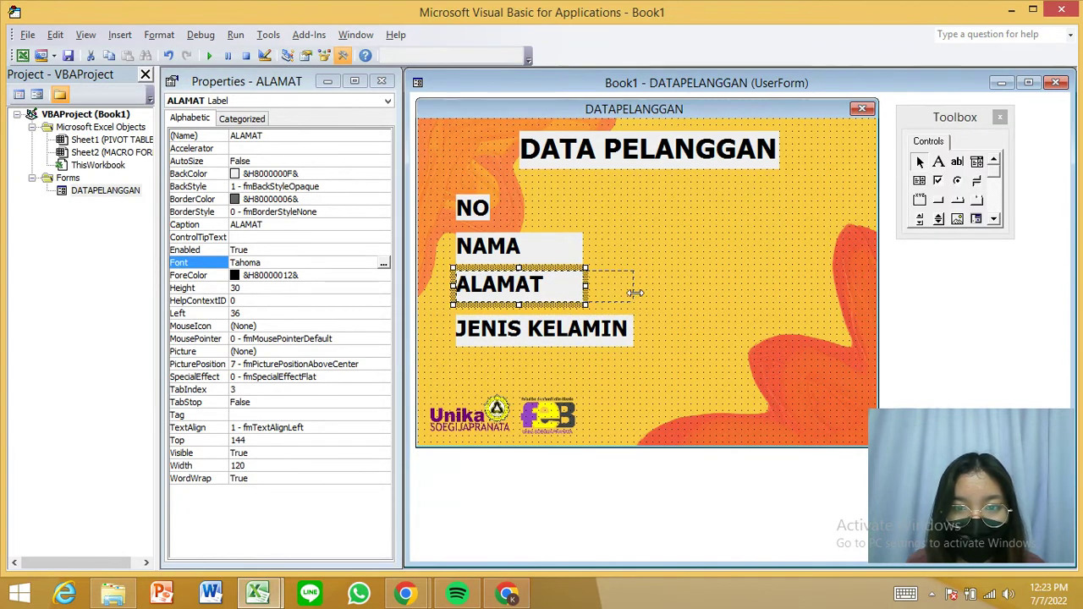
left_click_drag(606, 287, 639, 288)
left_click(534, 247)
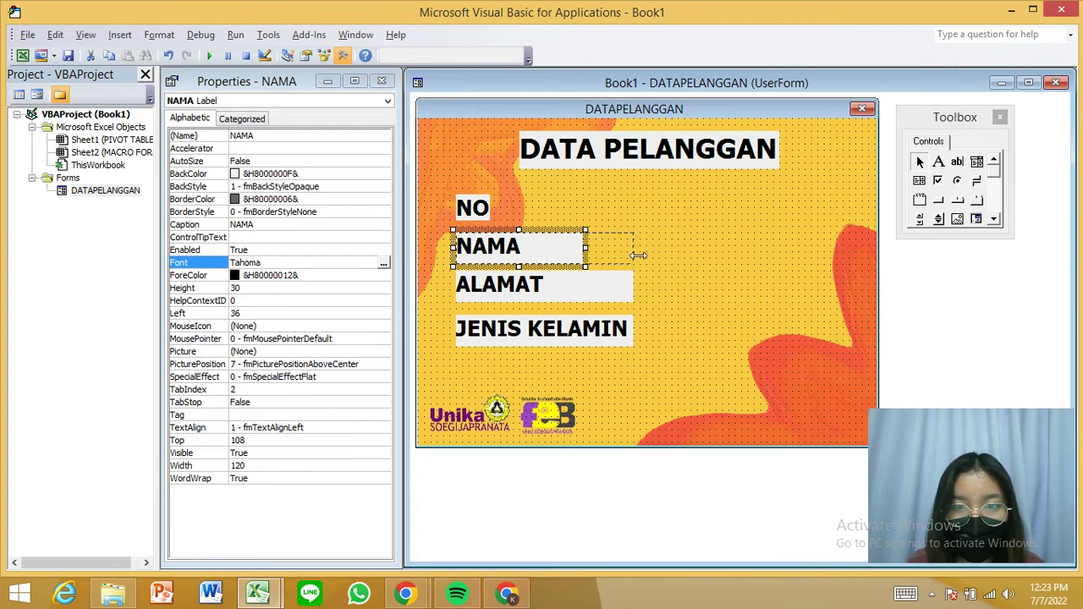
left_click_drag(638, 255, 634, 255)
left_click(554, 293)
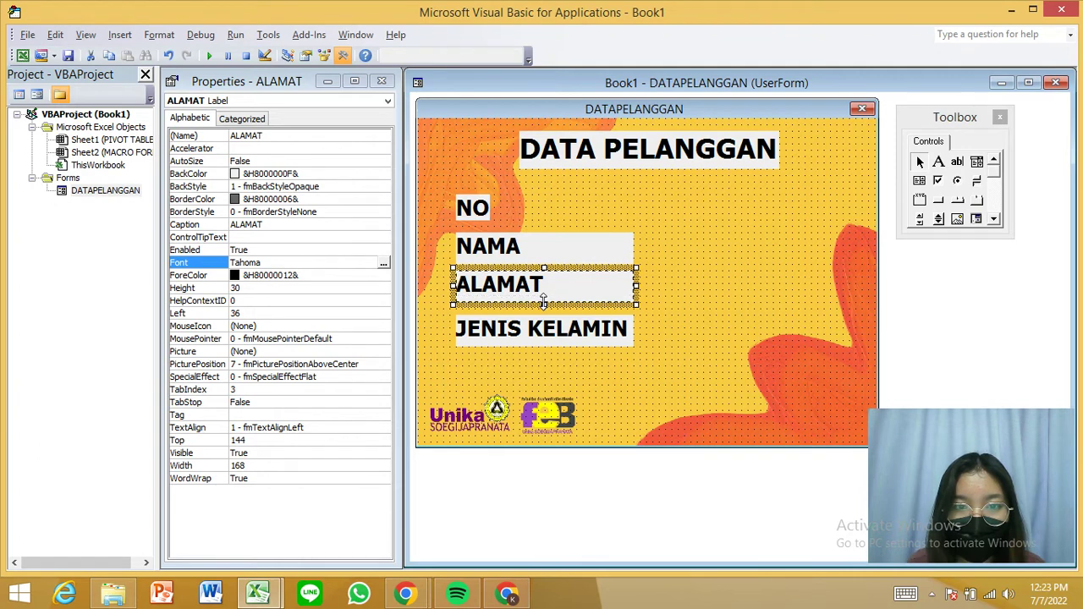
left_click_drag(544, 297, 547, 307)
left_click(559, 293)
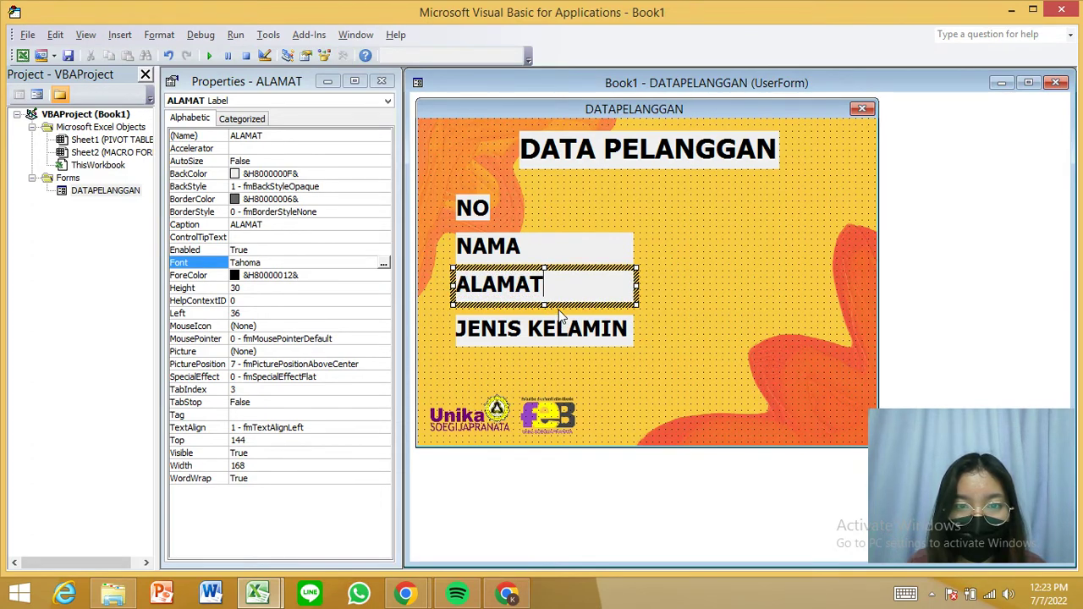
left_click(669, 286)
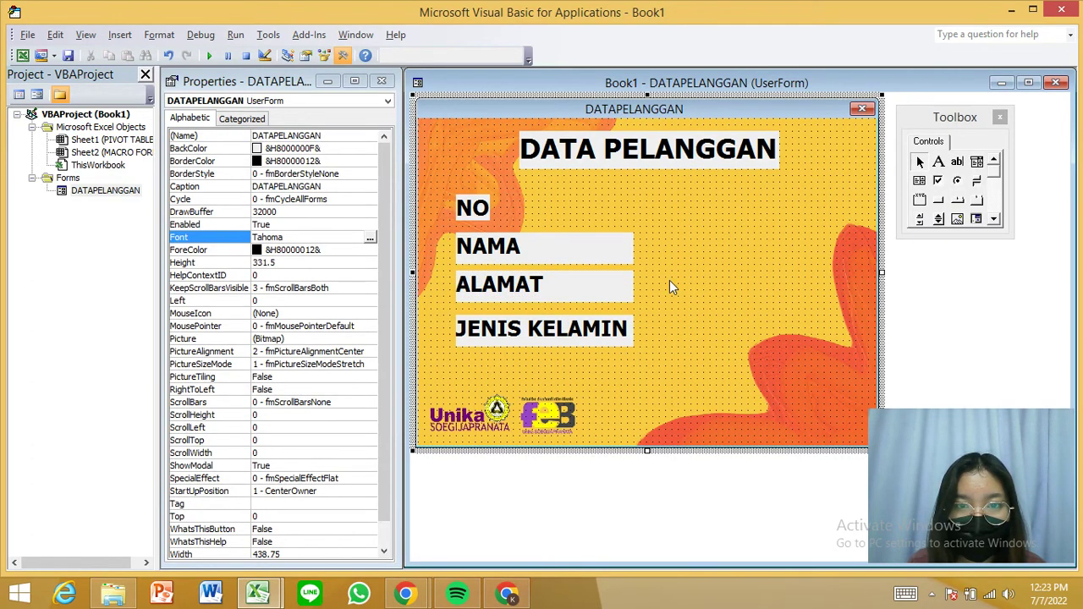
- Nudge ALAMAT down to Top 144 and JENIS KELAMIN to Top 186 for even spacing
left_click(575, 249)
left_click(569, 285)
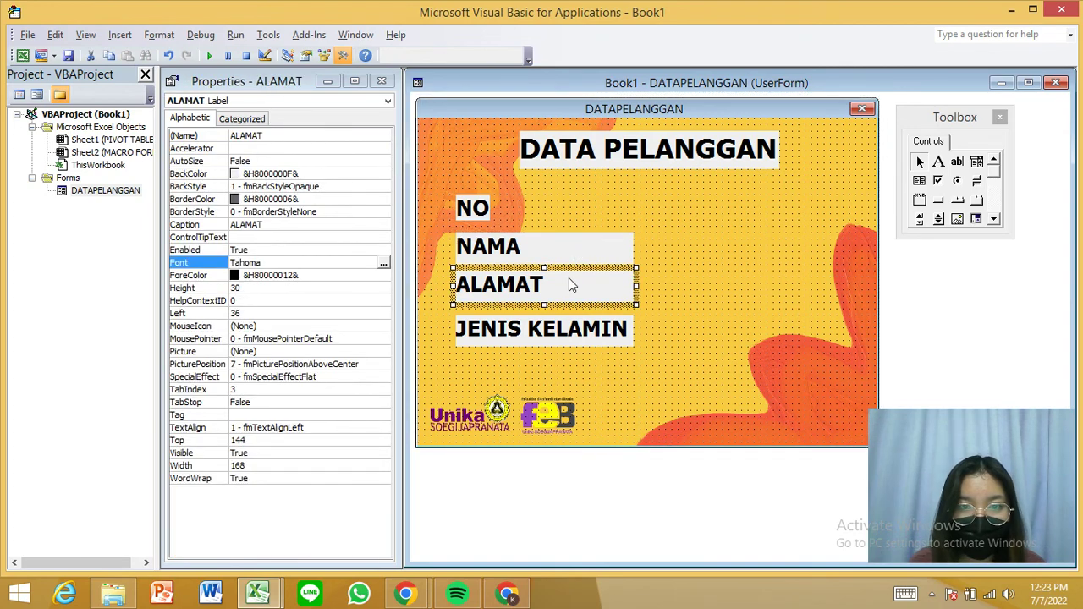
left_click_drag(566, 303, 568, 309)
left_click(571, 328)
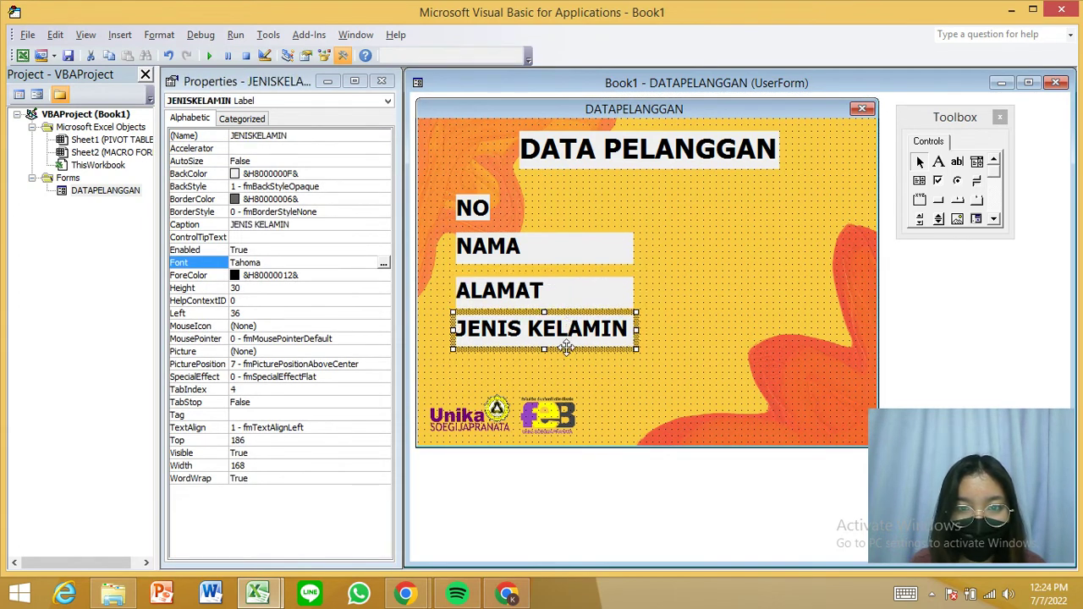
left_click_drag(567, 352, 566, 359)
left_click(682, 311)
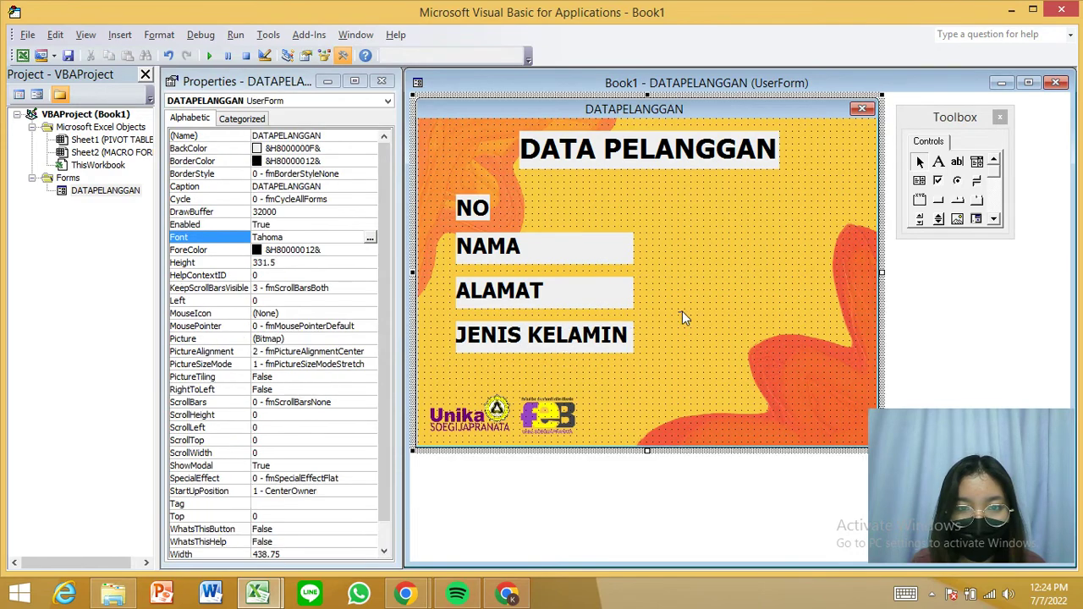
left_click(555, 254)
left_click(721, 279)
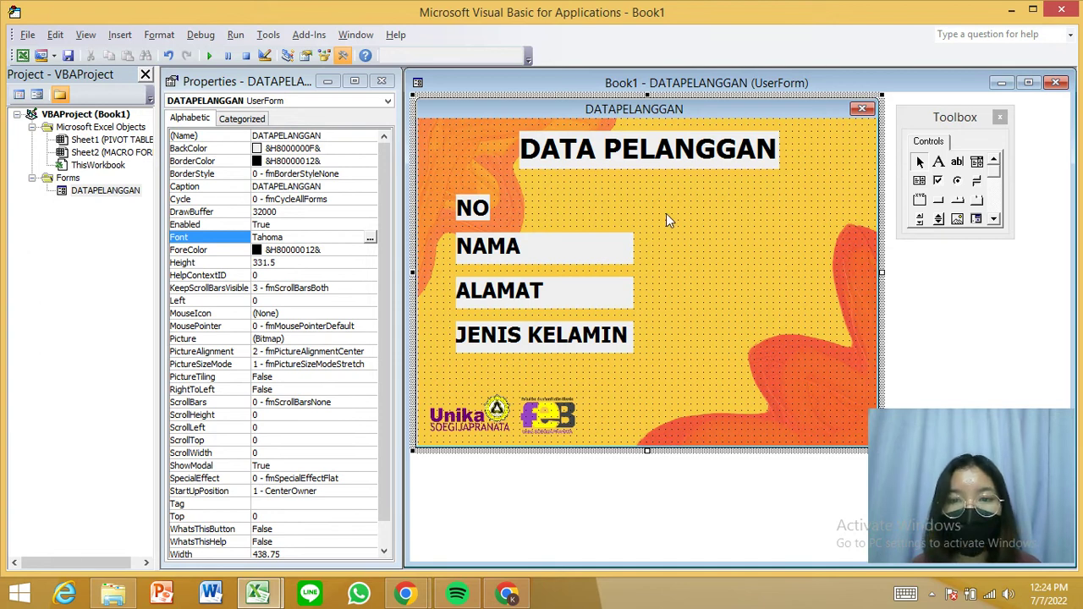
- Draw a small text box beside NO and a wider one beside NAMA
left_click(958, 162)
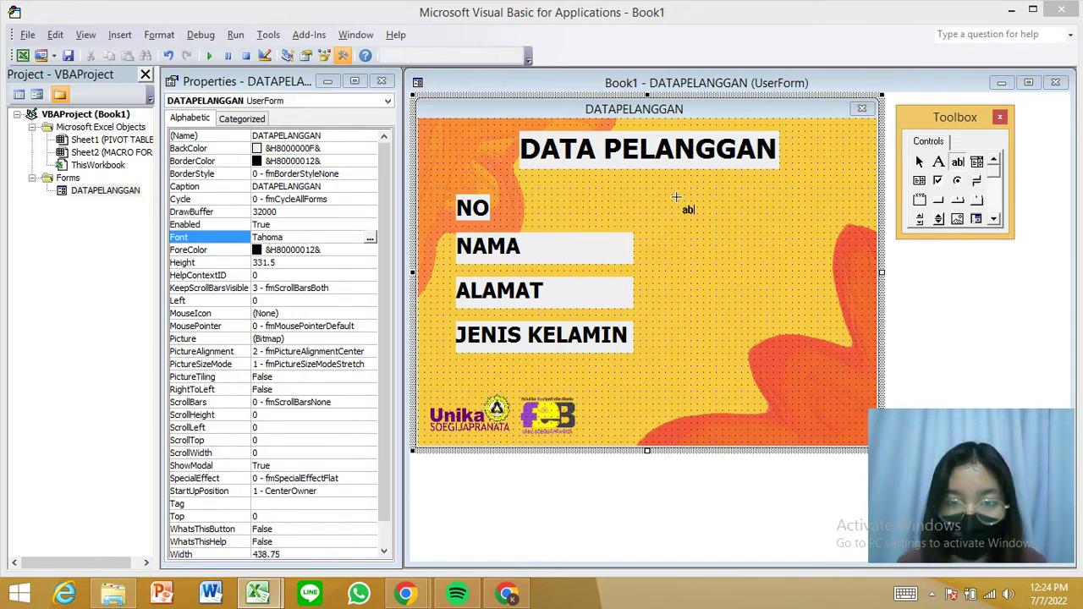
left_click_drag(676, 196, 719, 221)
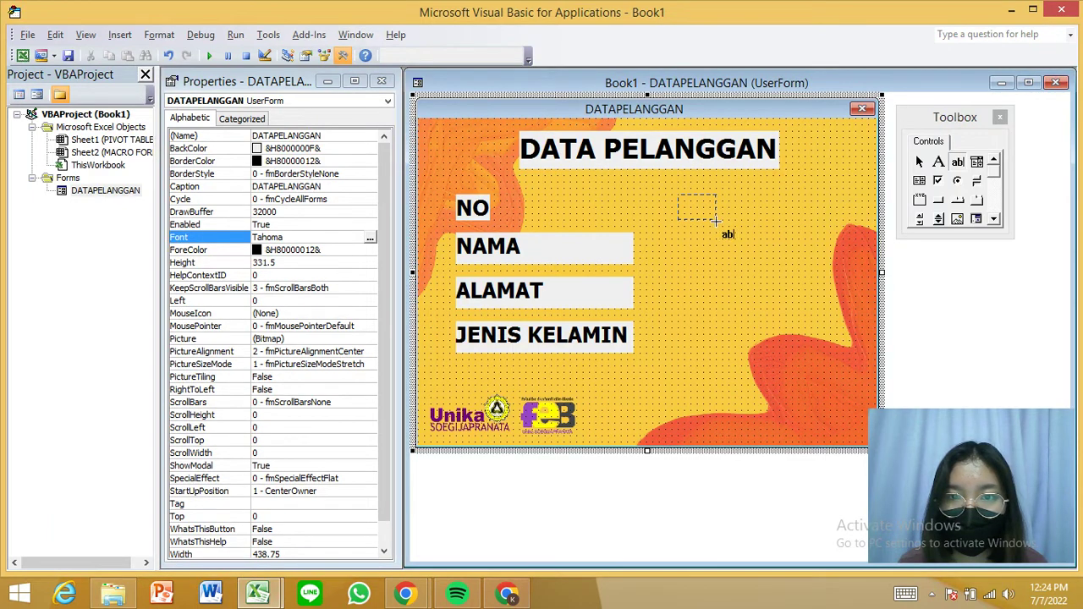
left_click_drag(715, 221, 719, 221)
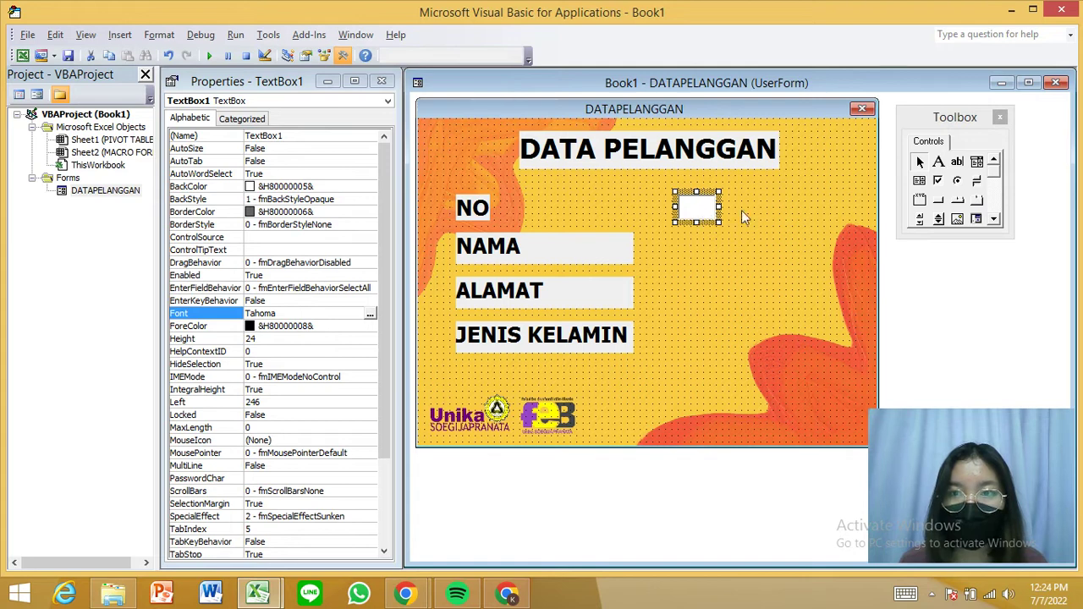
left_click(956, 162)
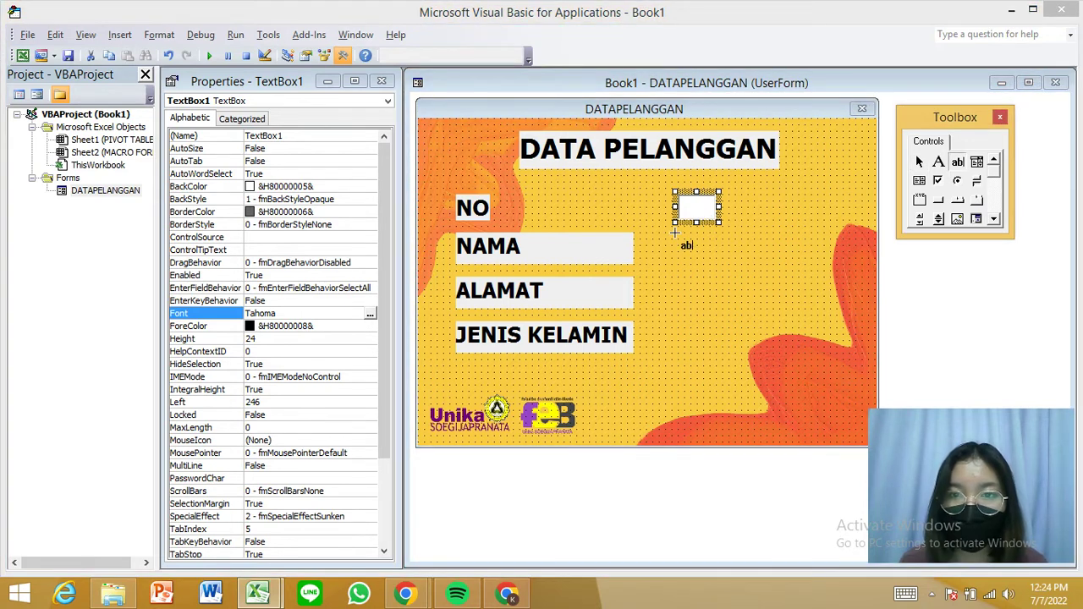
left_click_drag(679, 236, 833, 267)
left_click(691, 294)
- Paste copies of the NAMA box beside ALAMAT and JENIS KELAMIN, aligned at Left 246
left_click(691, 260)
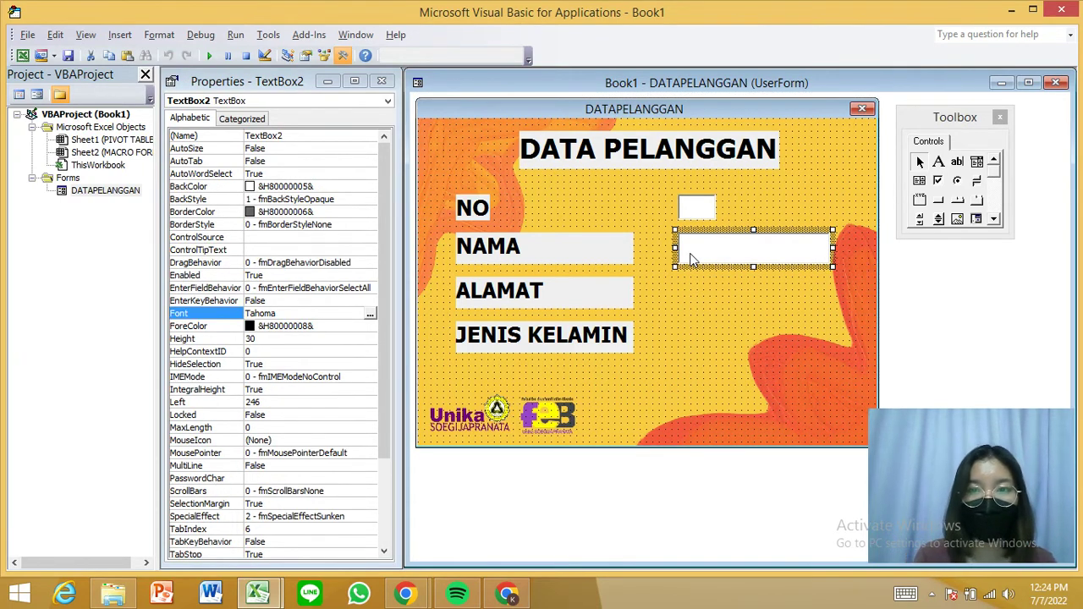
key("ctrl+v")
key("ctrl+v")
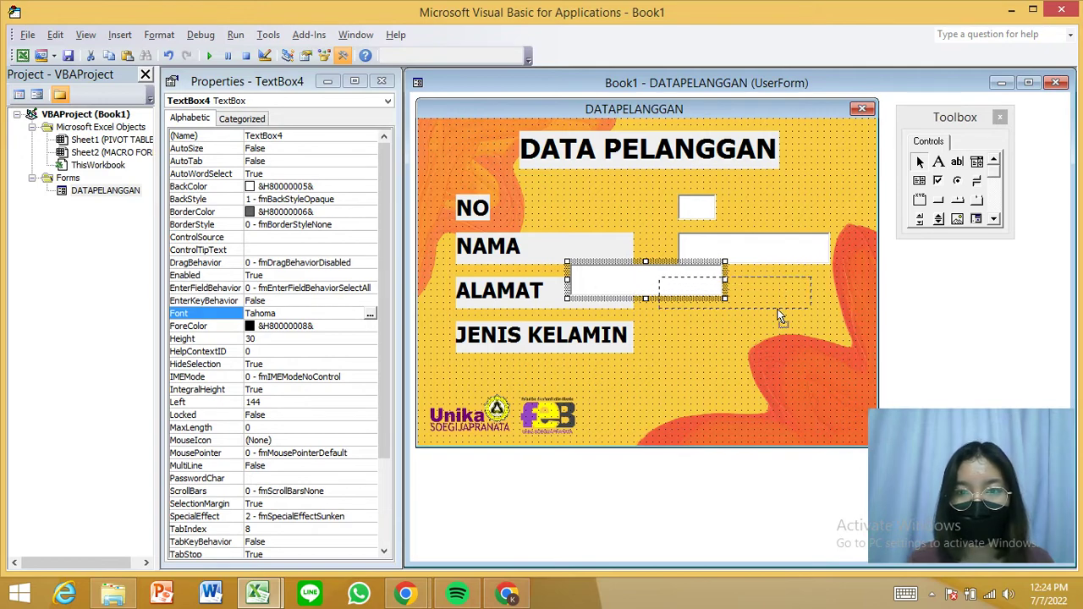
left_click_drag(793, 321, 793, 322)
left_click(750, 388)
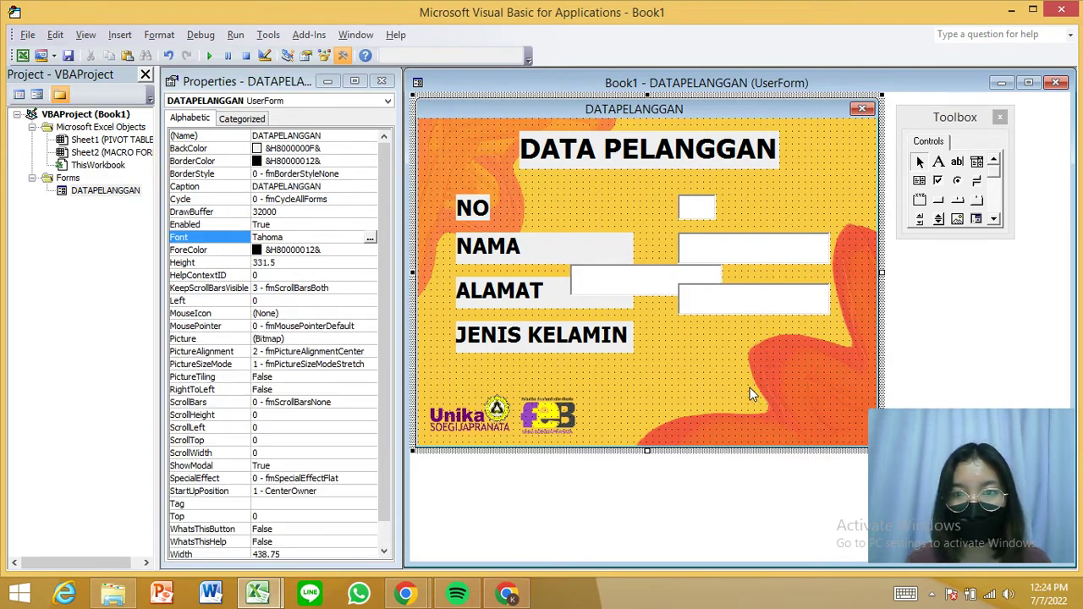
left_click(630, 271)
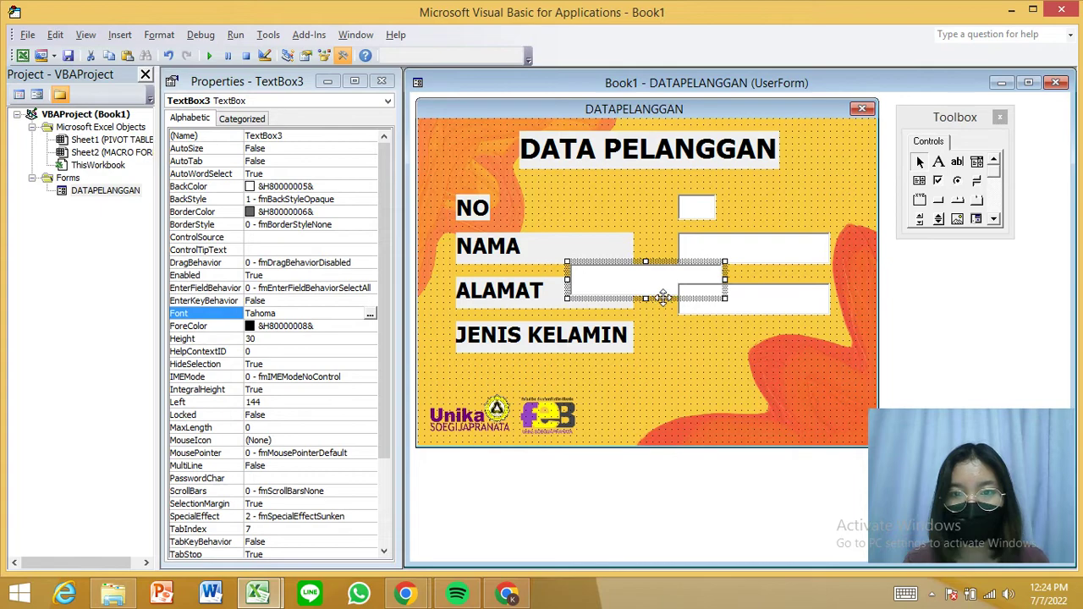
left_click_drag(772, 362, 772, 360)
left_click(765, 388)
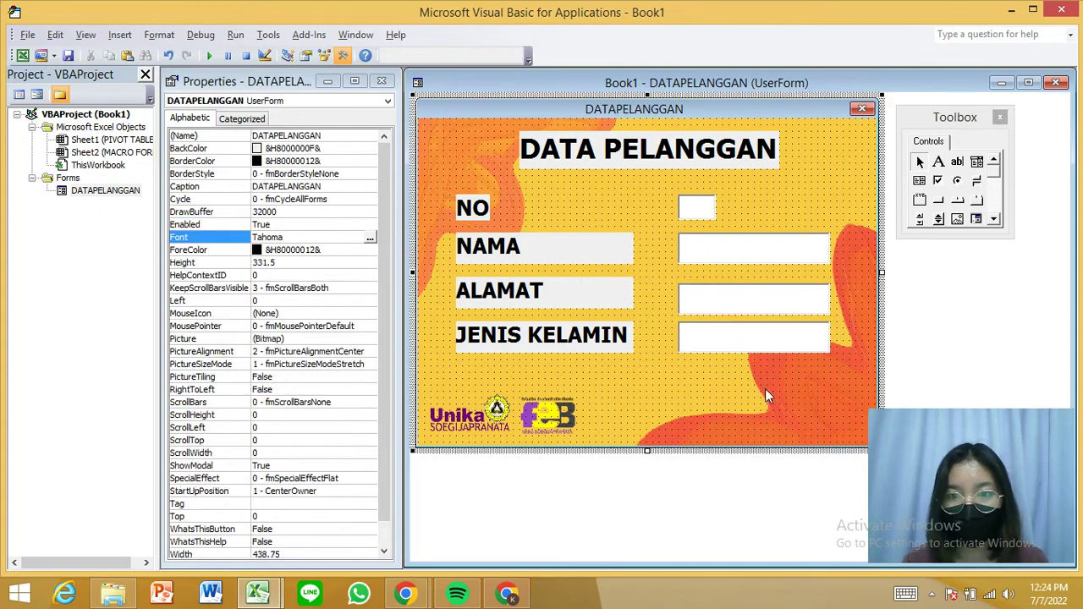
left_click(719, 289)
left_click_drag(720, 289, 718, 275)
left_click(727, 313)
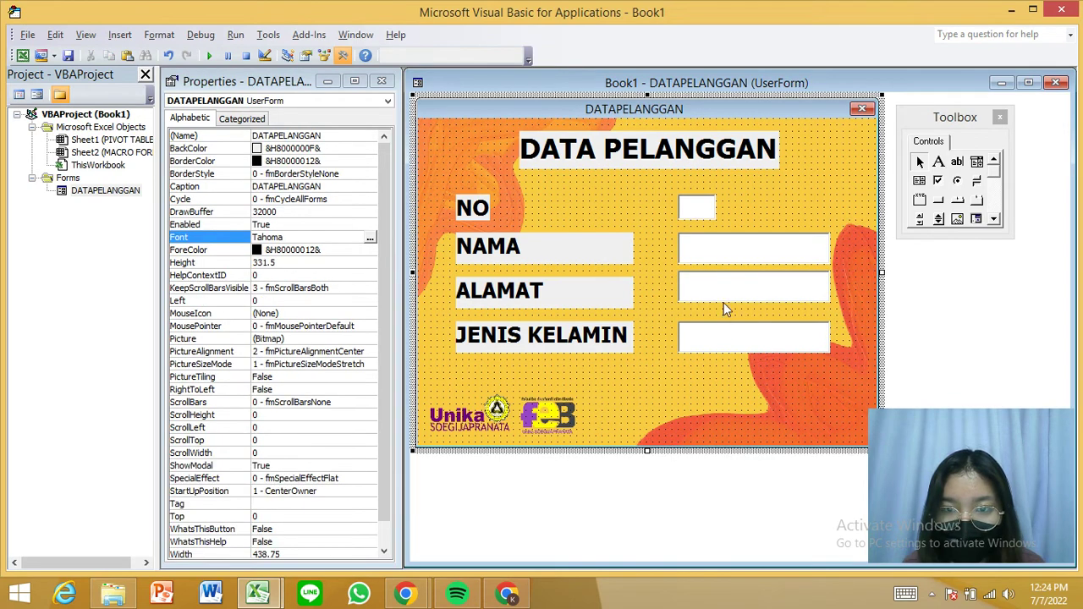
left_click(724, 301)
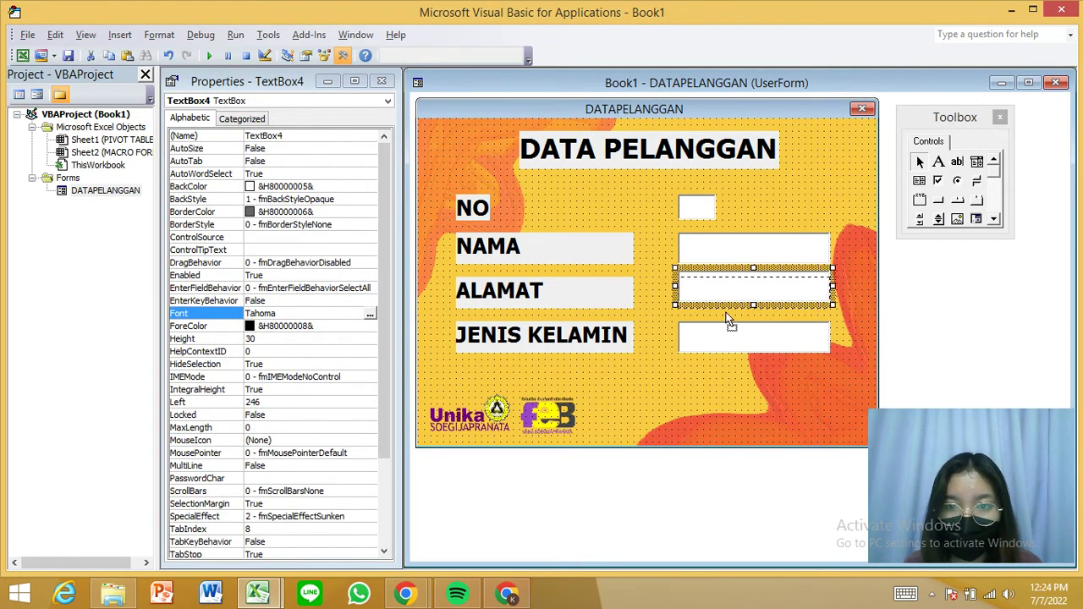
- Draw CommandButton1 beneath the input boxes on the DATAPELANGGAN form
left_click(704, 393)
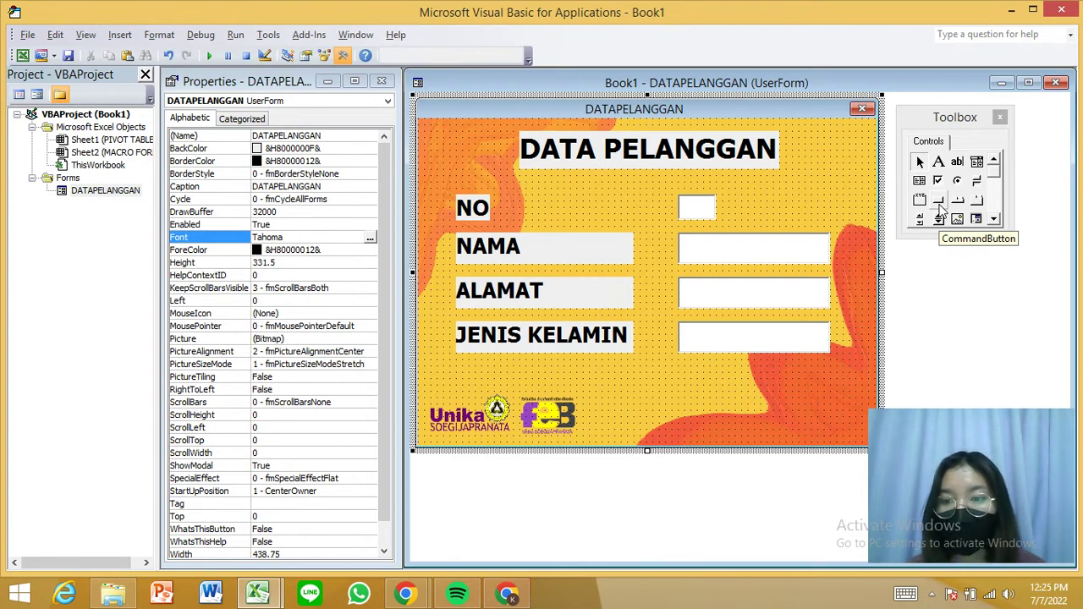
left_click(940, 206)
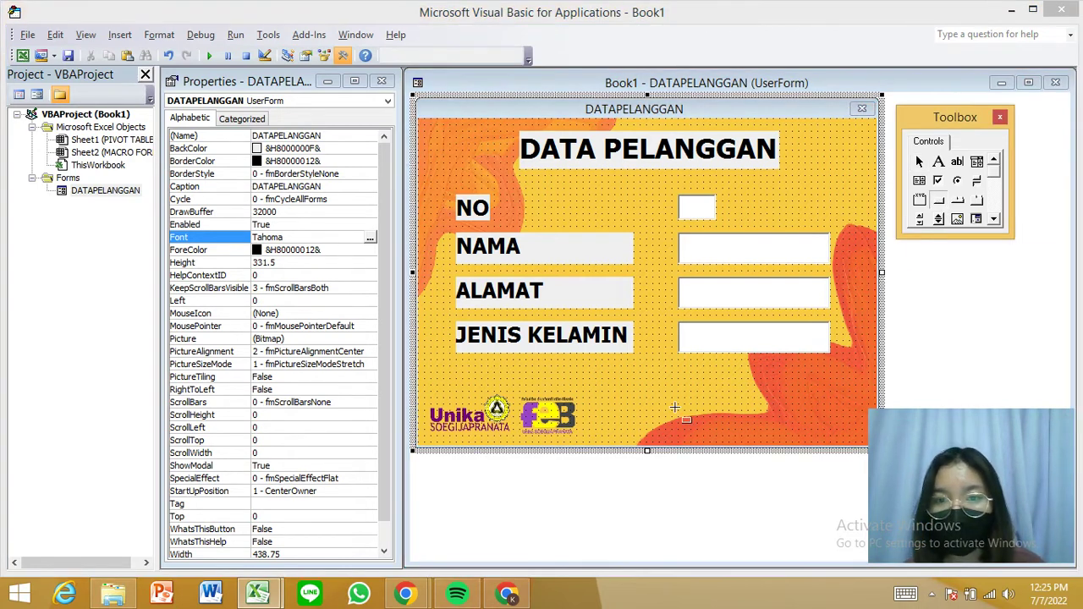
left_click_drag(609, 374, 707, 426)
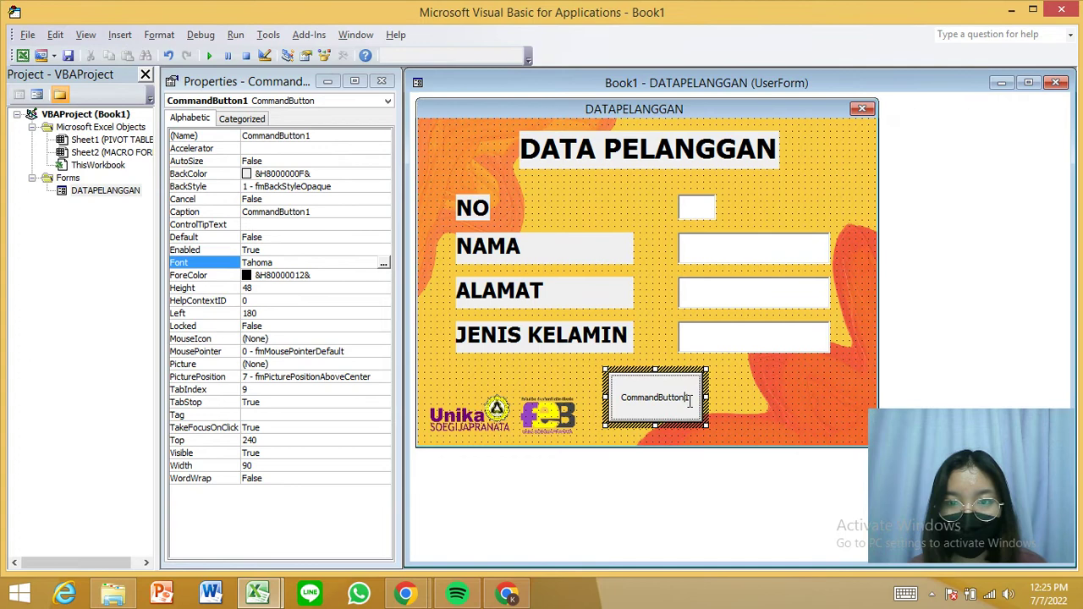
left_click(712, 210)
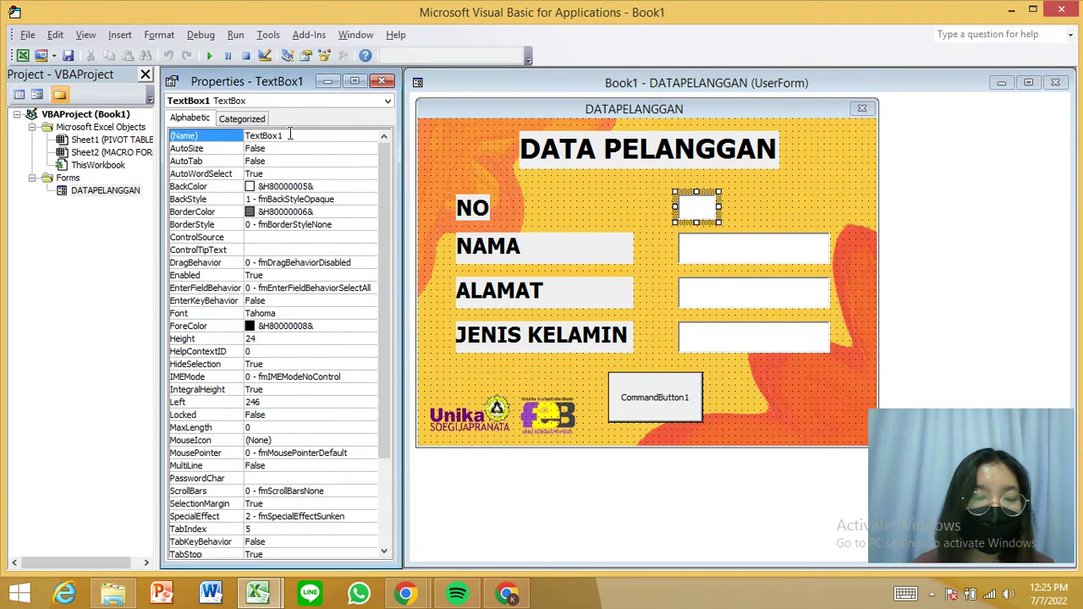
- Rename the NO and NAMA input boxes to TextNO and TextNAMA
key("BackSpace")
type("NO")
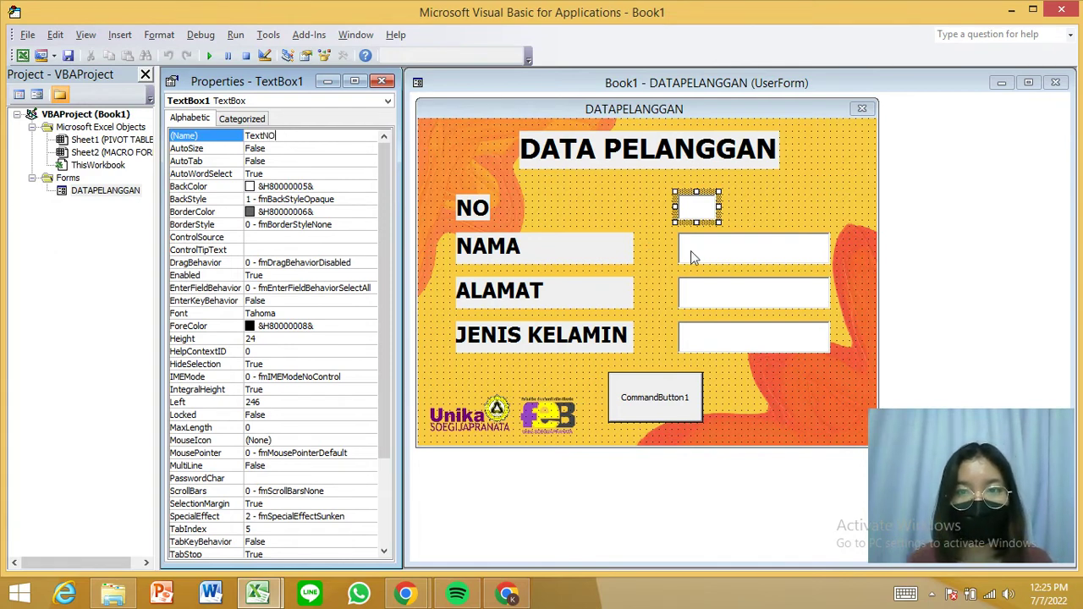
left_click(690, 250)
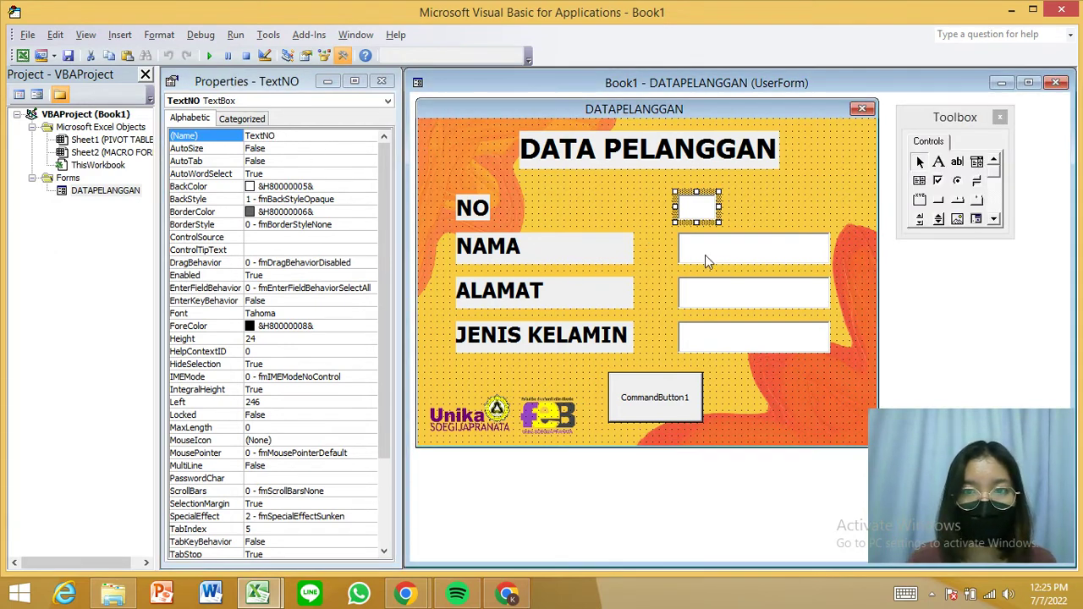
left_click(706, 255)
left_click(322, 138)
key("BackSpace")
key("BackSpace")
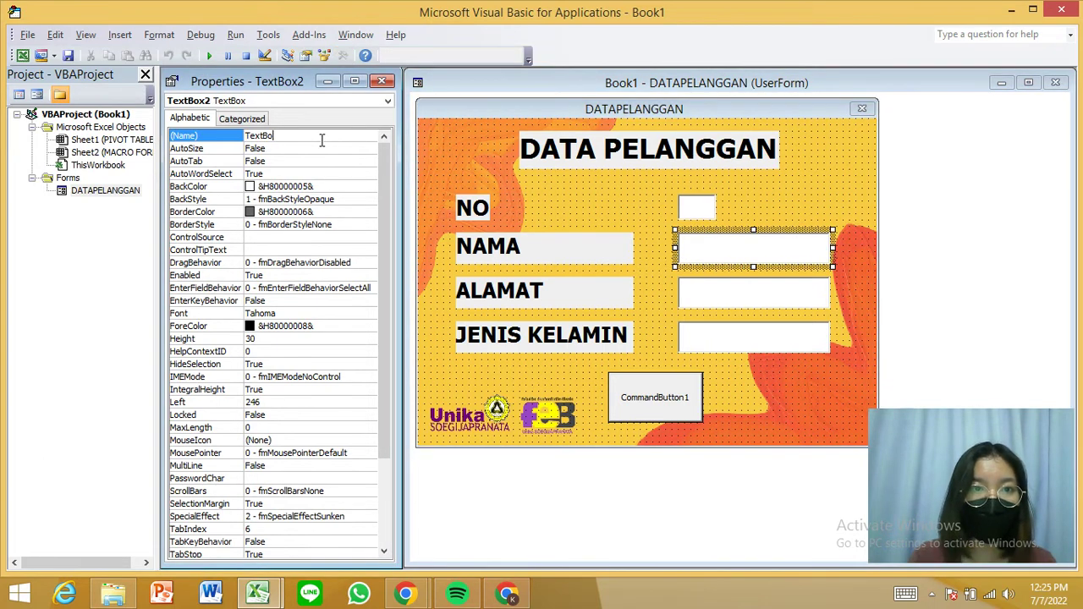
type("NAMA")
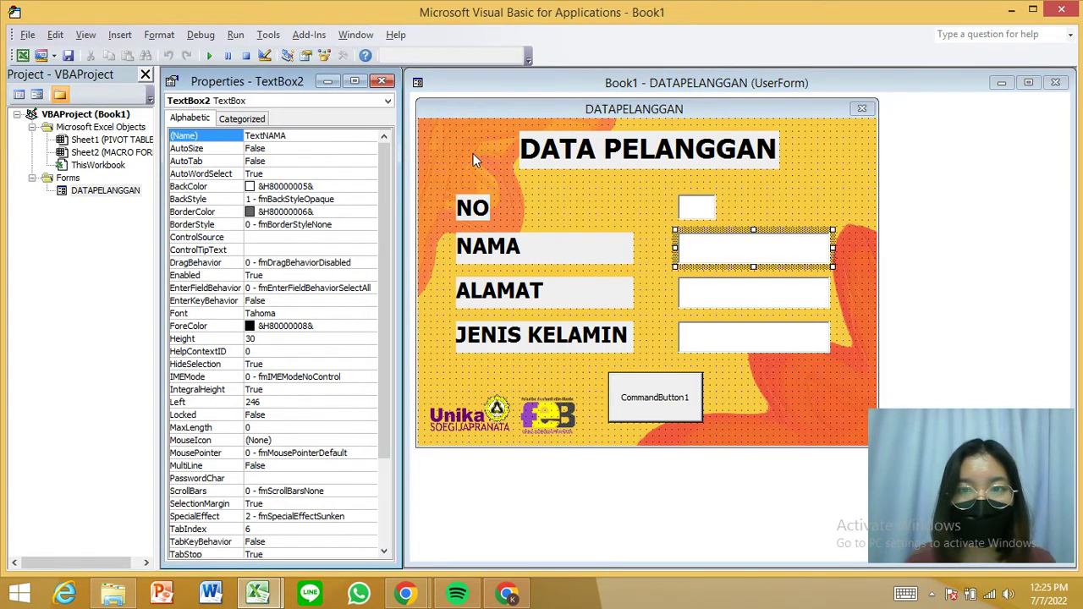
left_click(731, 297)
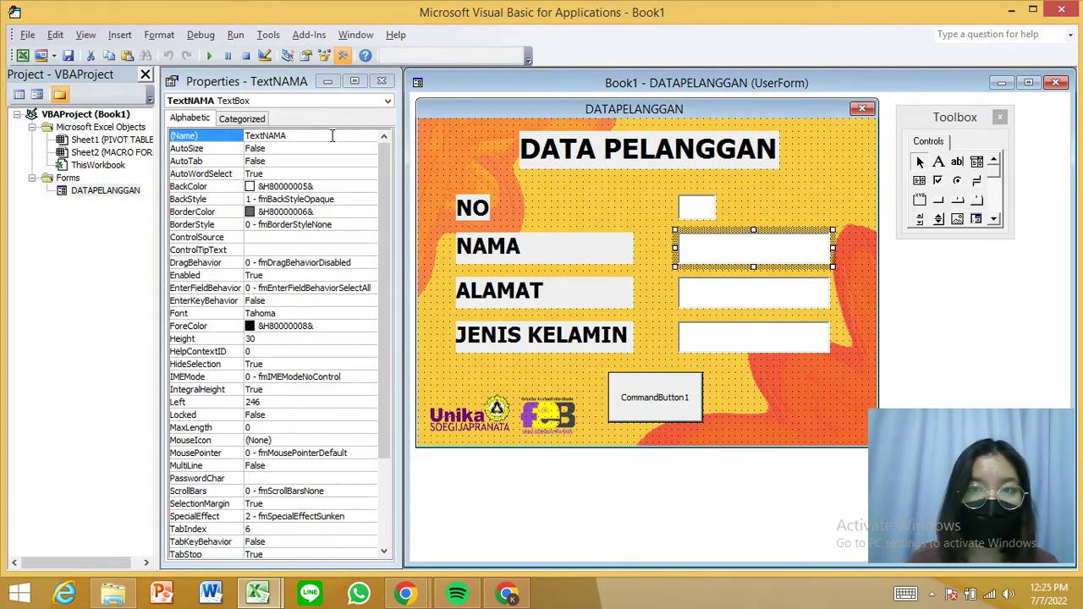
- Rename the ALAMAT and JENIS KELAMIN input boxes to TextALAMAT and TextJENISKELAMIN
left_click(704, 303)
left_click(296, 136)
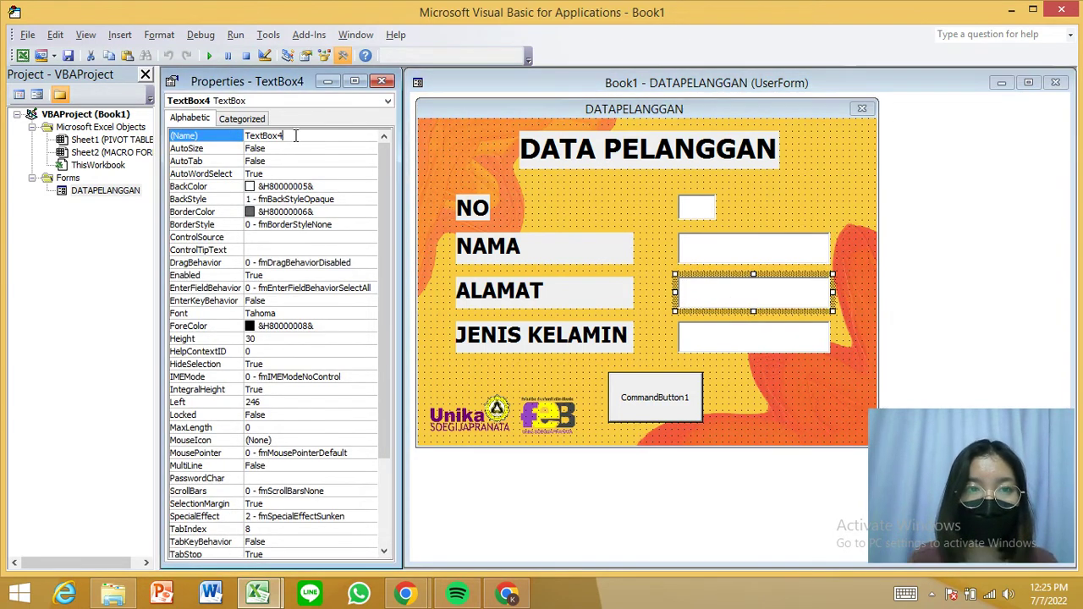
key("BackSpace")
key("BackSpace")
type("ALAMAT")
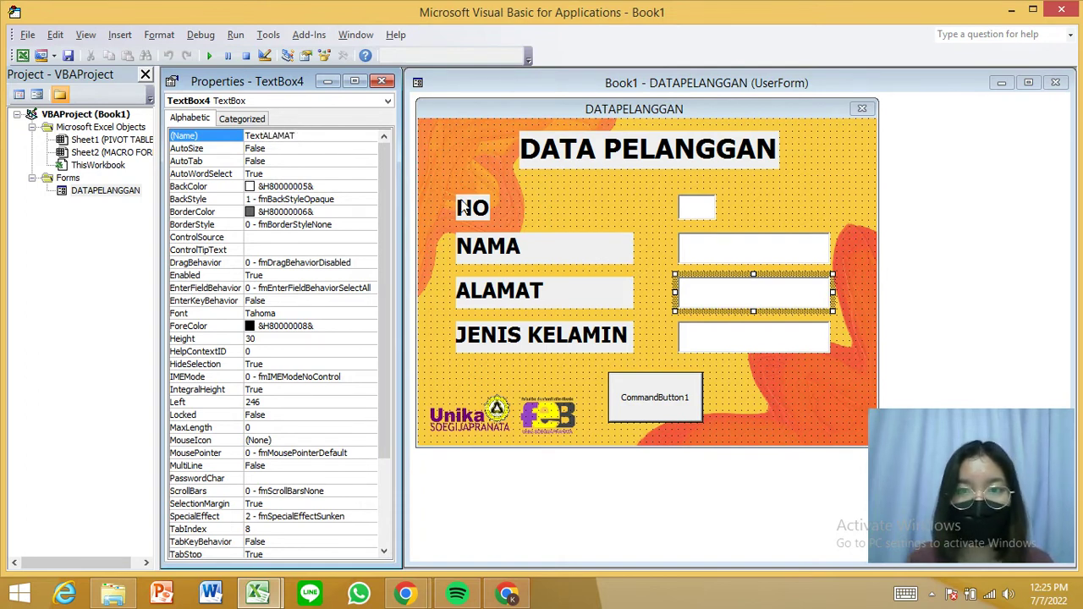
left_click(716, 343)
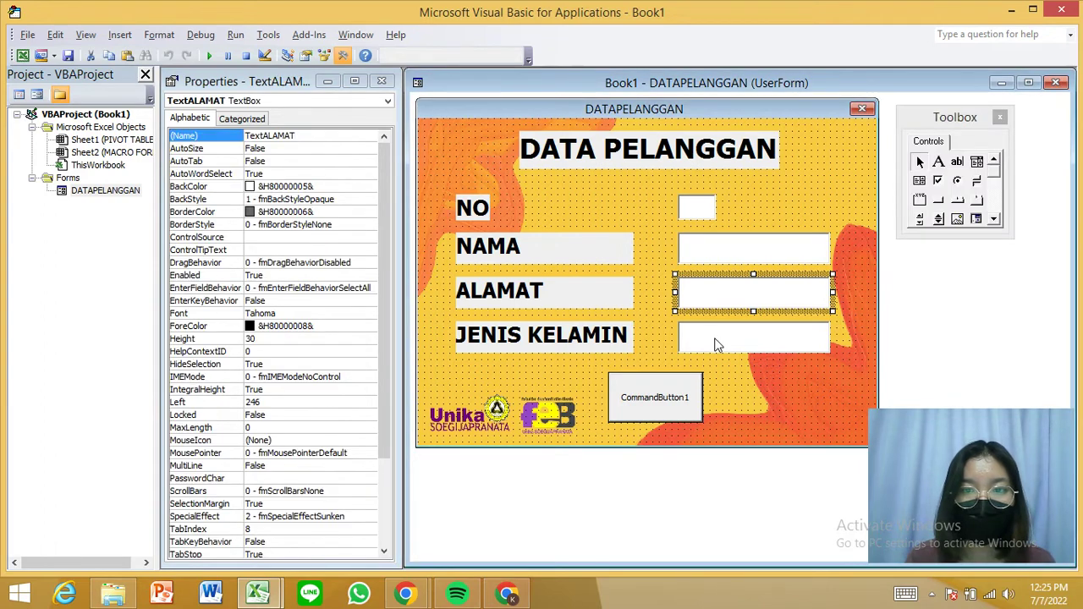
left_click(714, 342)
left_click(318, 136)
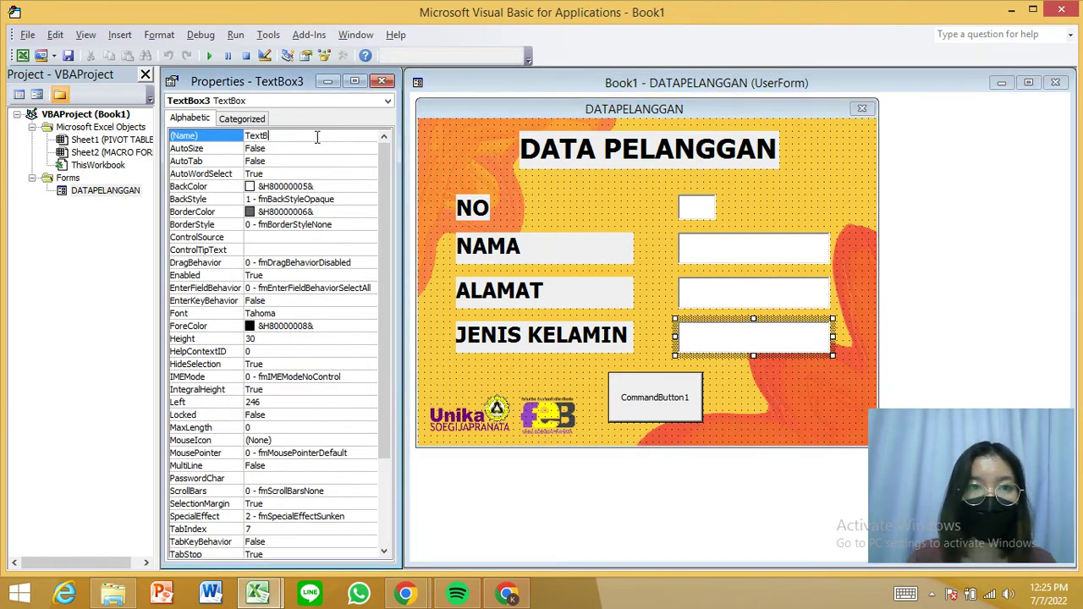
type("JENISKELAMIN")
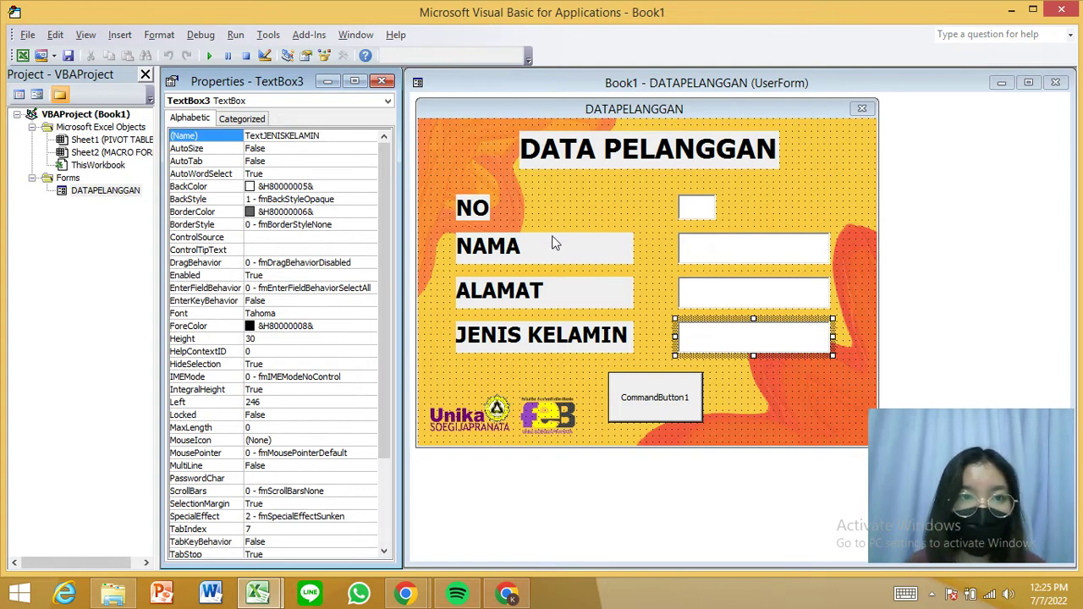
left_click(785, 402)
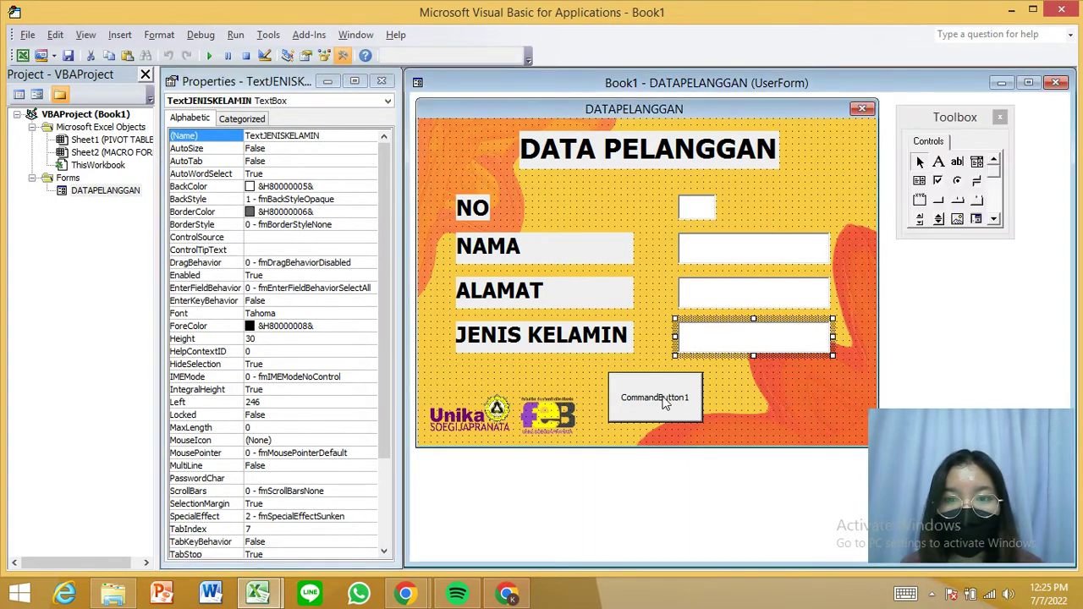
left_click(660, 400)
- Name the button CMDSAVE and change its caption to SAVE
left_click(310, 136)
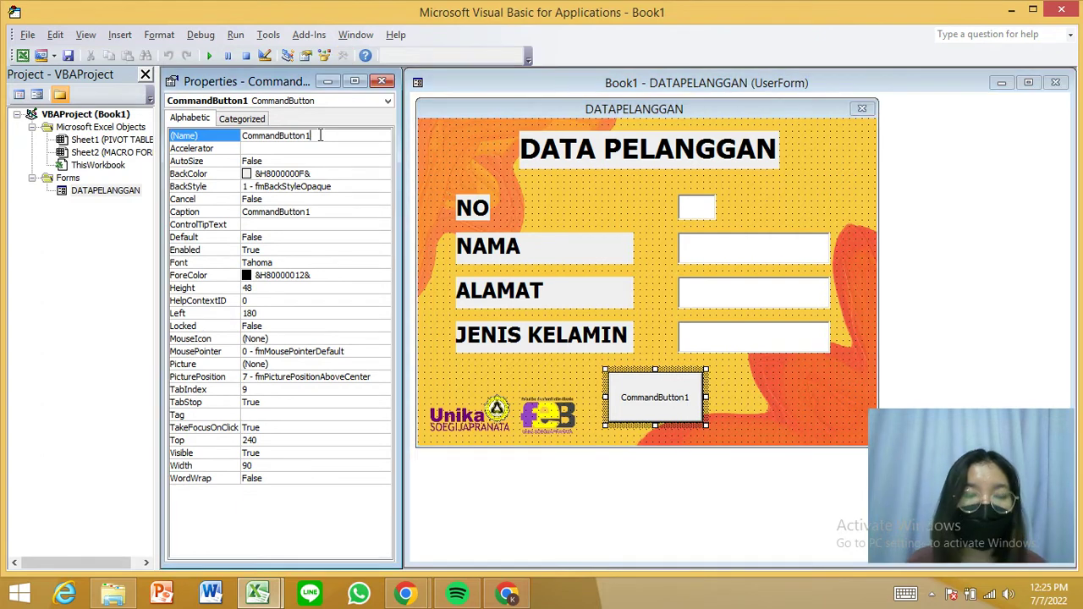
key("BackSpace")
key("BackSpace")
key("BackSpace")
key("BackSpace")
key("BackSpace")
key("BackSpace")
type("CMDSAVE")
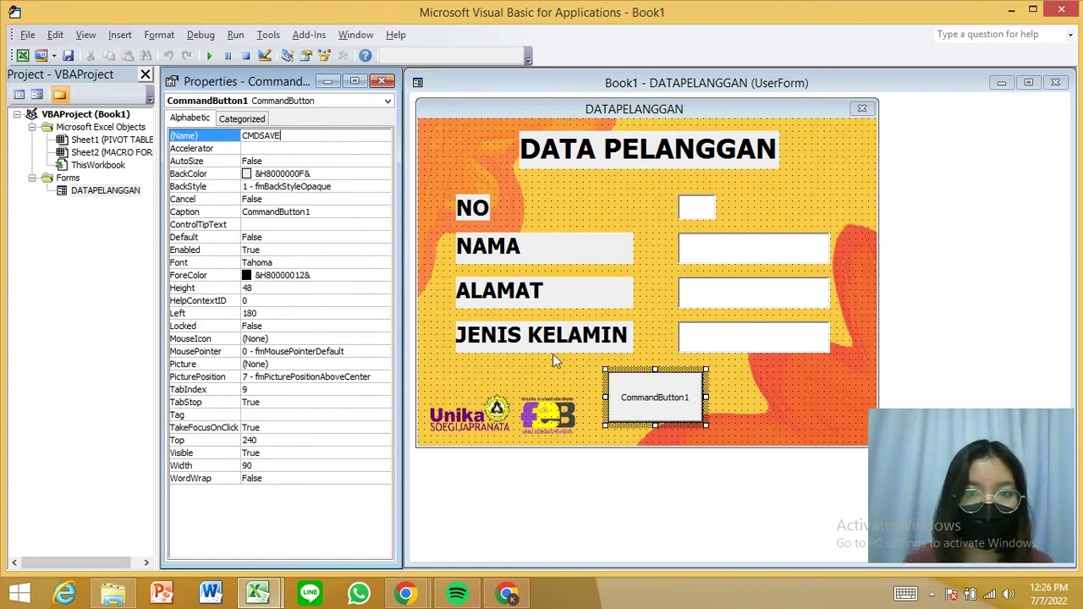
left_click(690, 405)
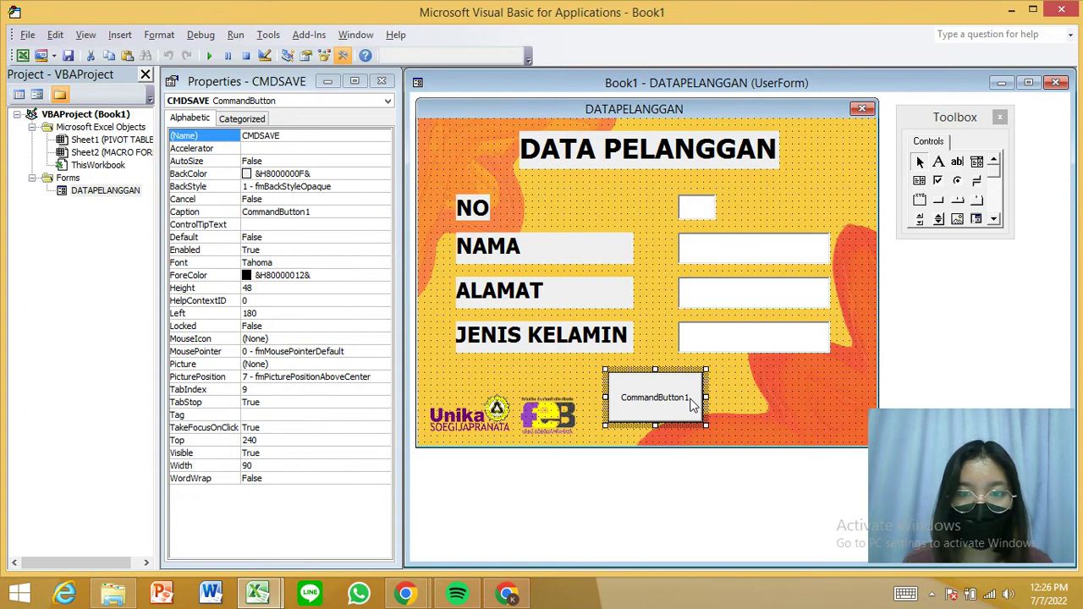
left_click(692, 400)
double_click(691, 399)
type("Cari")
key("BackSpace")
key("BackSpace")
key("BackSpace")
type("sAVE")
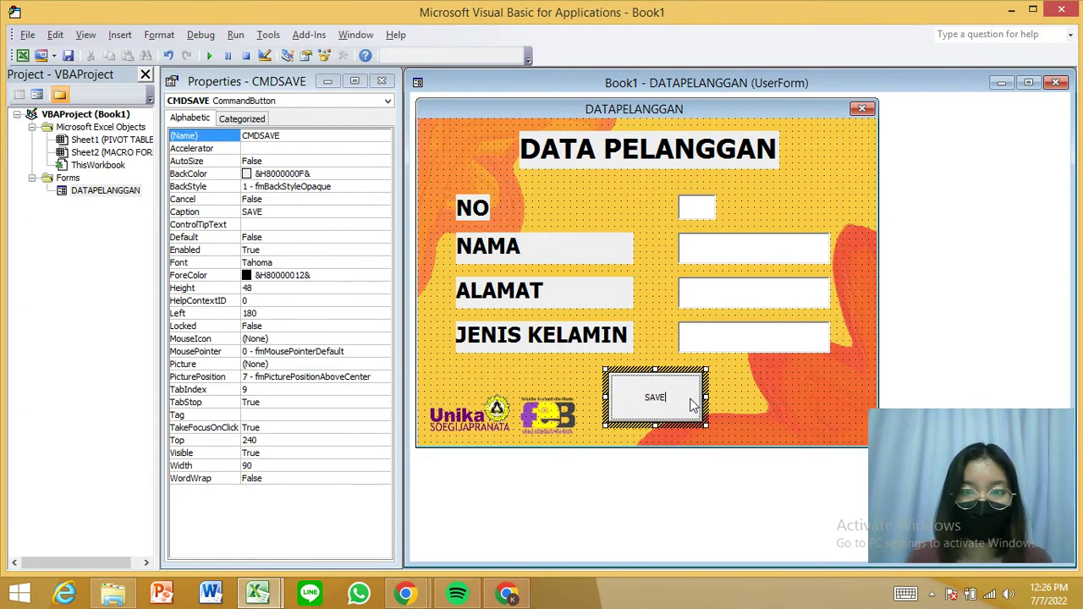
left_click(759, 448)
- Set the SAVE button's font to bold Tahoma size 24
left_click(682, 413)
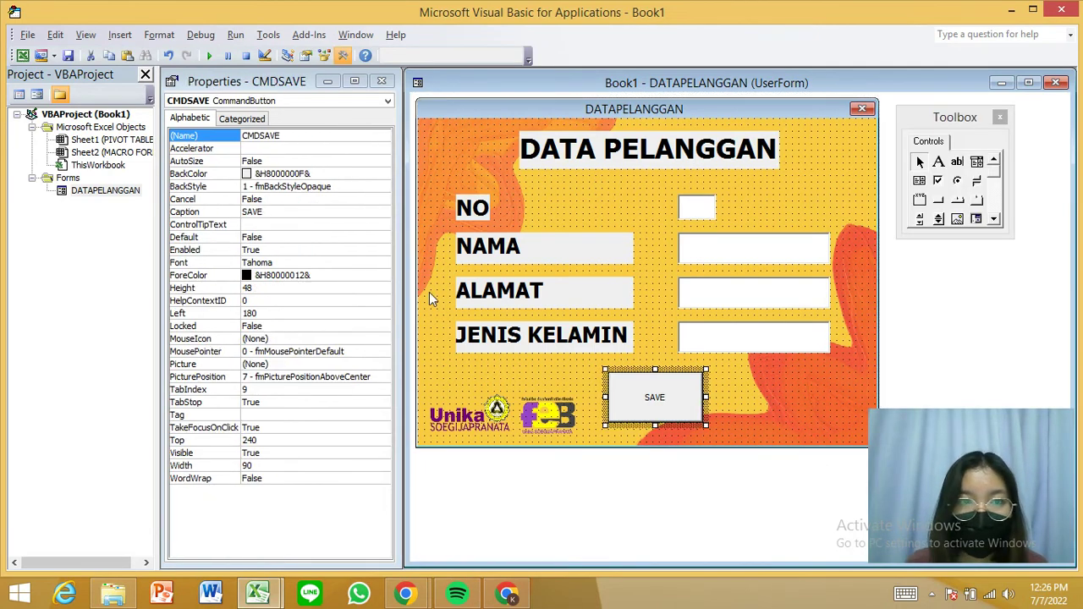
left_click(314, 263)
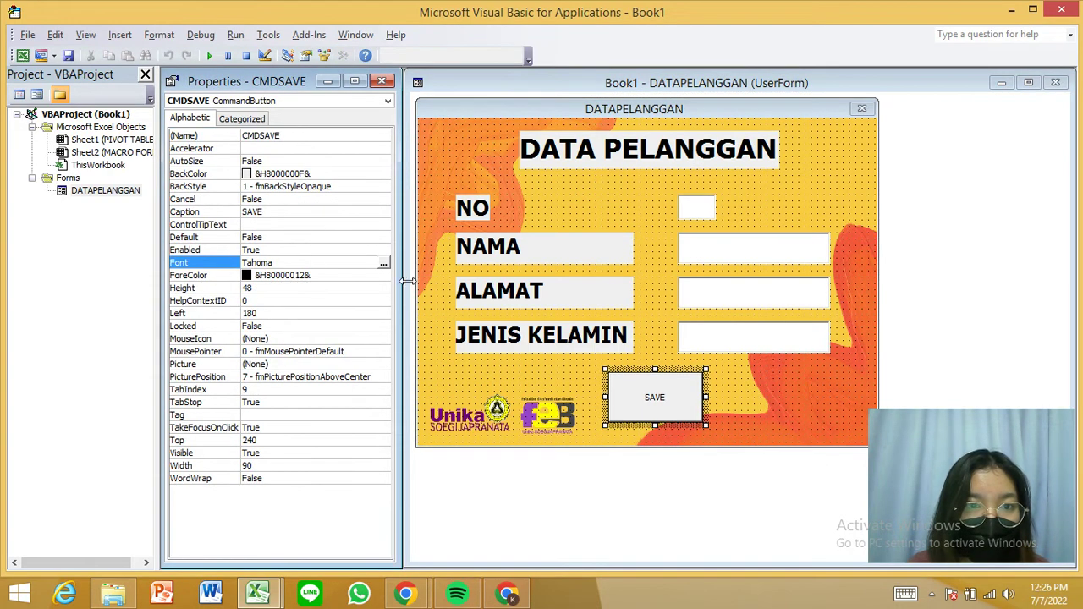
left_click(379, 262)
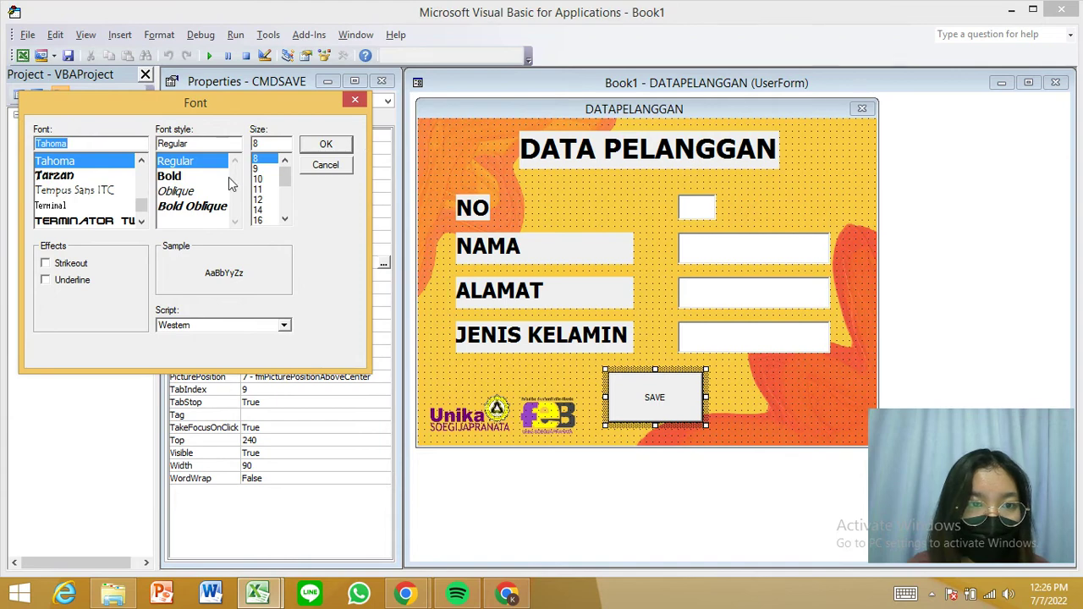
left_click(230, 176)
left_click_drag(281, 184, 282, 197)
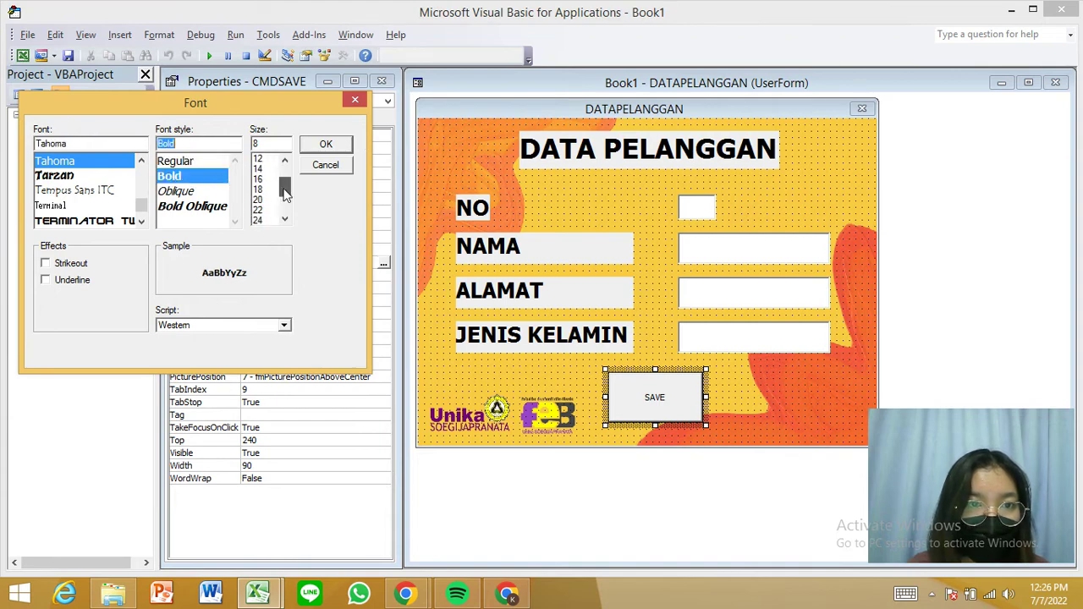
left_click(267, 189)
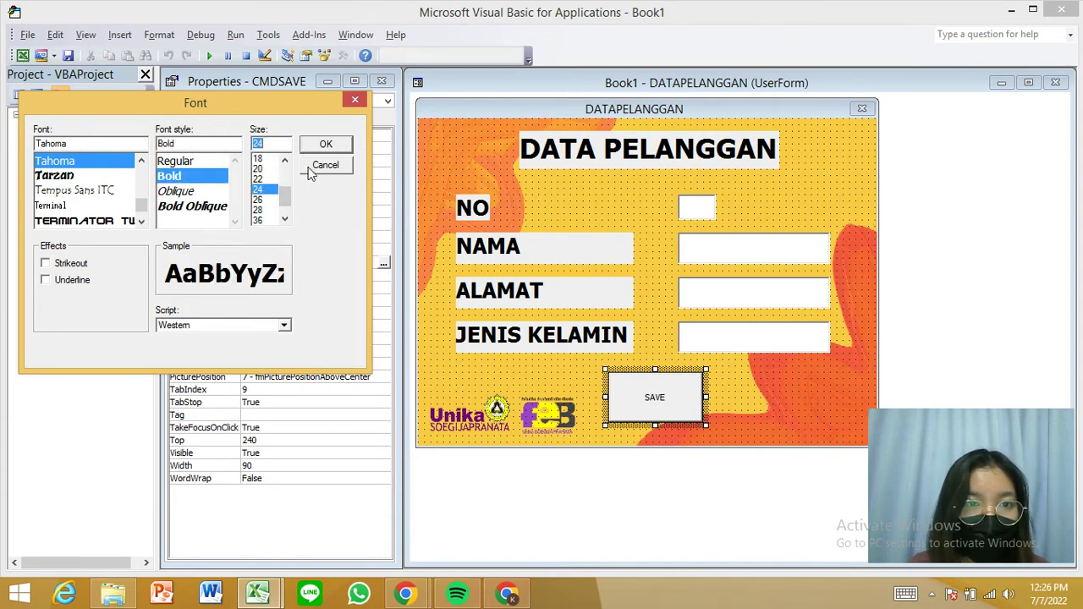
left_click(326, 145)
left_click(832, 474)
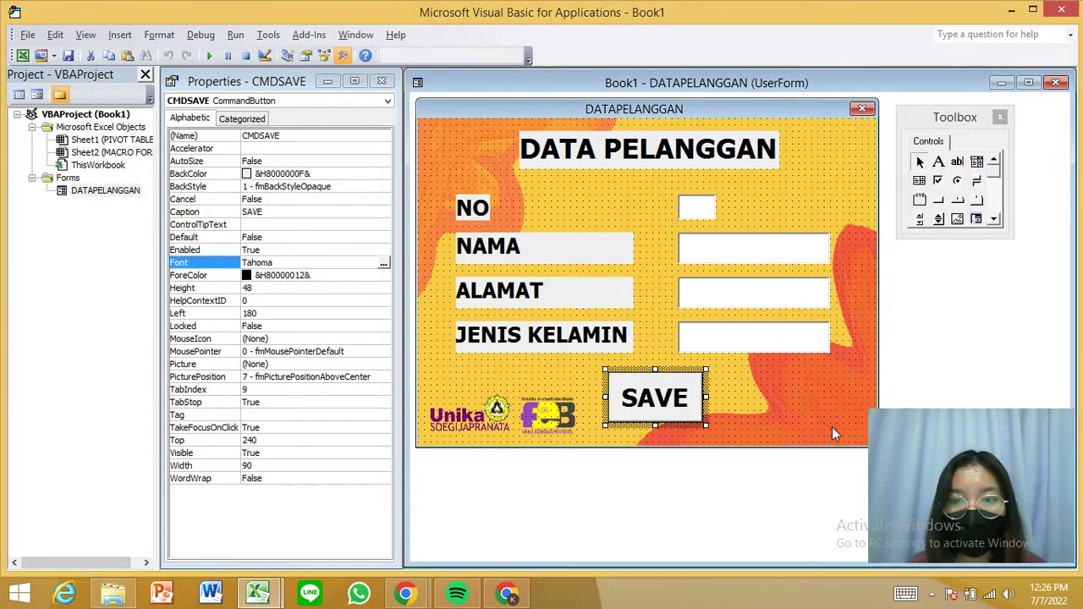
- Draw a button right of SAVE, captioned EXIT and named CMDEXIT
left_click(956, 220)
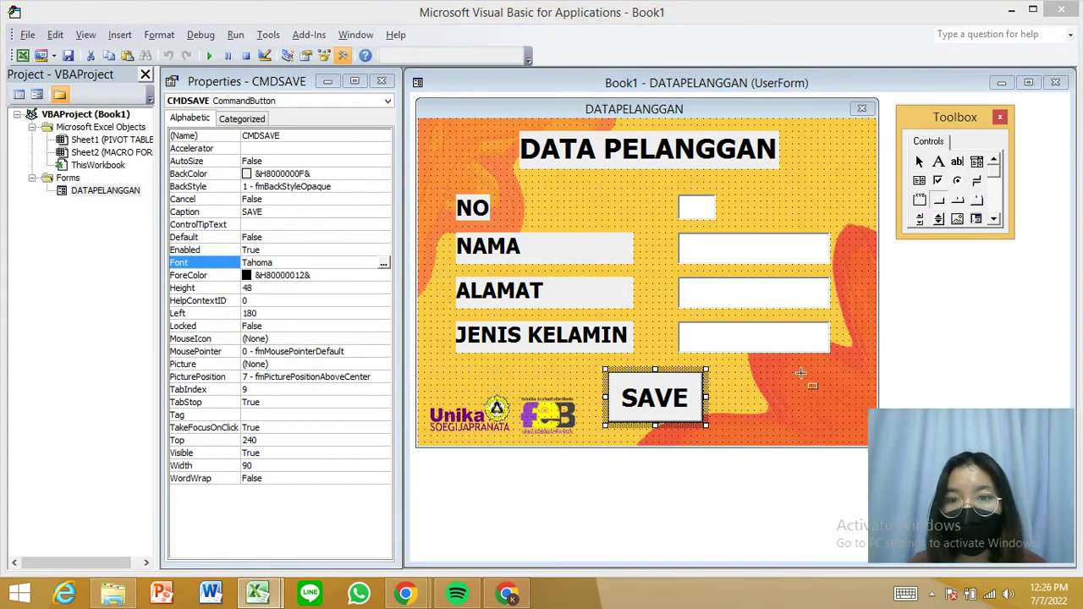
left_click_drag(737, 378, 832, 429)
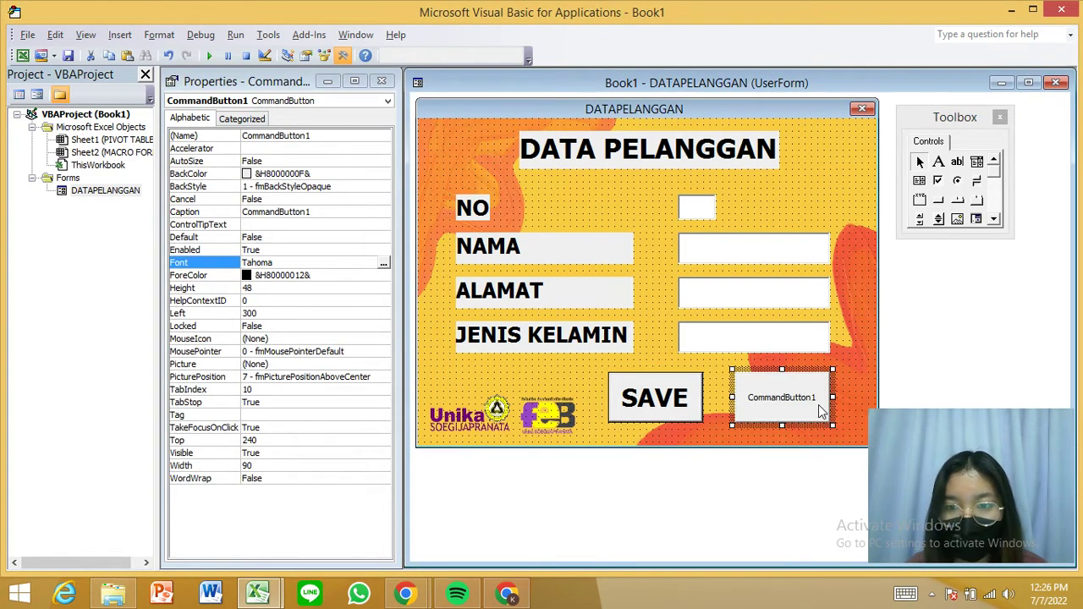
left_click(816, 417)
key("BackSpace")
key("BackSpace")
key("BackSpace")
key("BackSpace")
key("BackSpace")
key("BackSpace")
key("BackSpace")
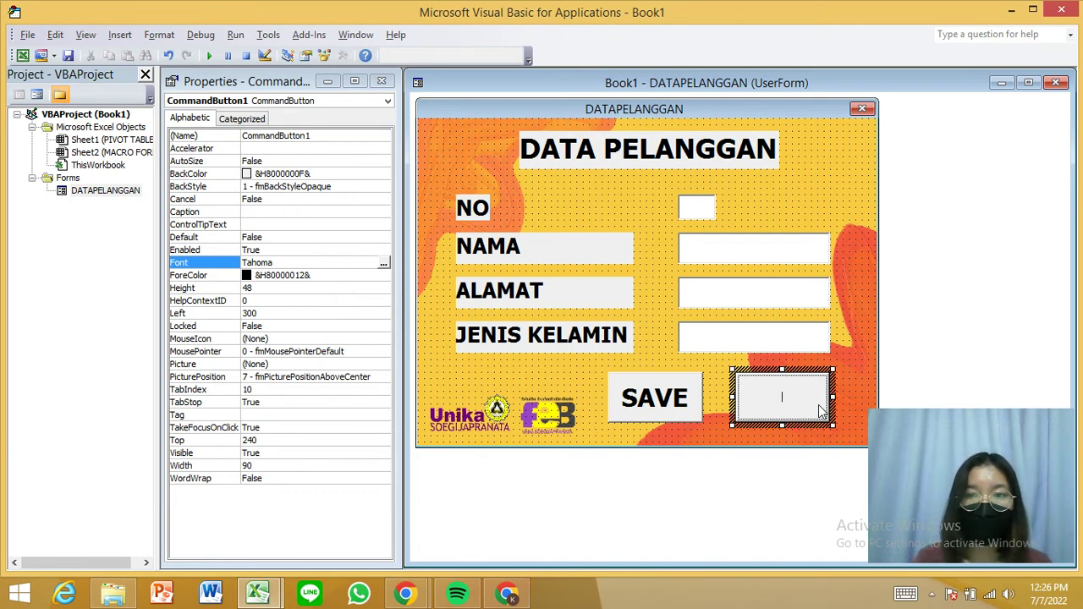
type("EXIT")
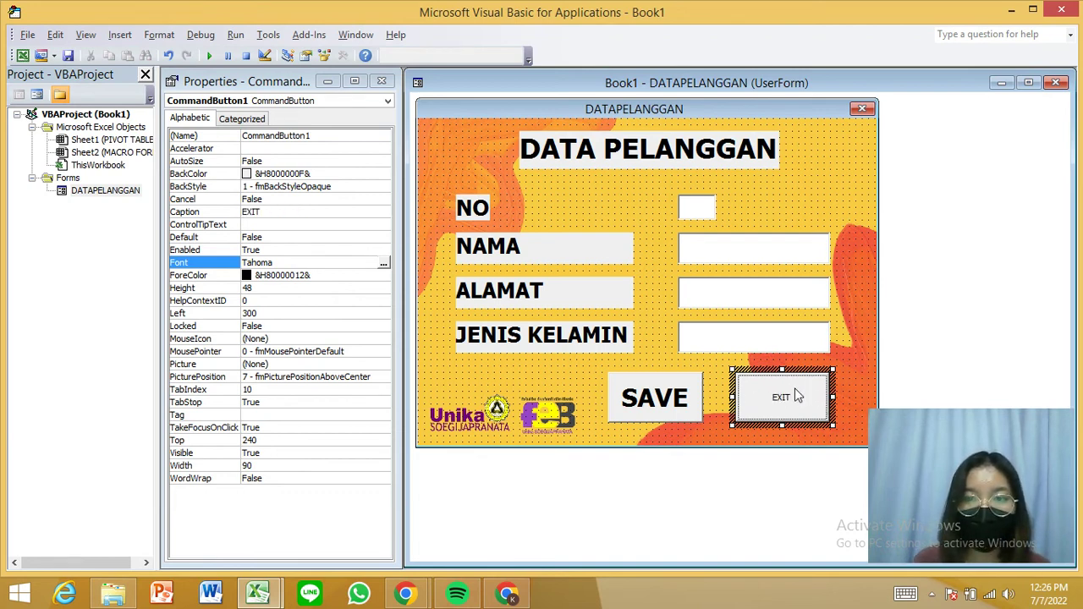
left_click(347, 136)
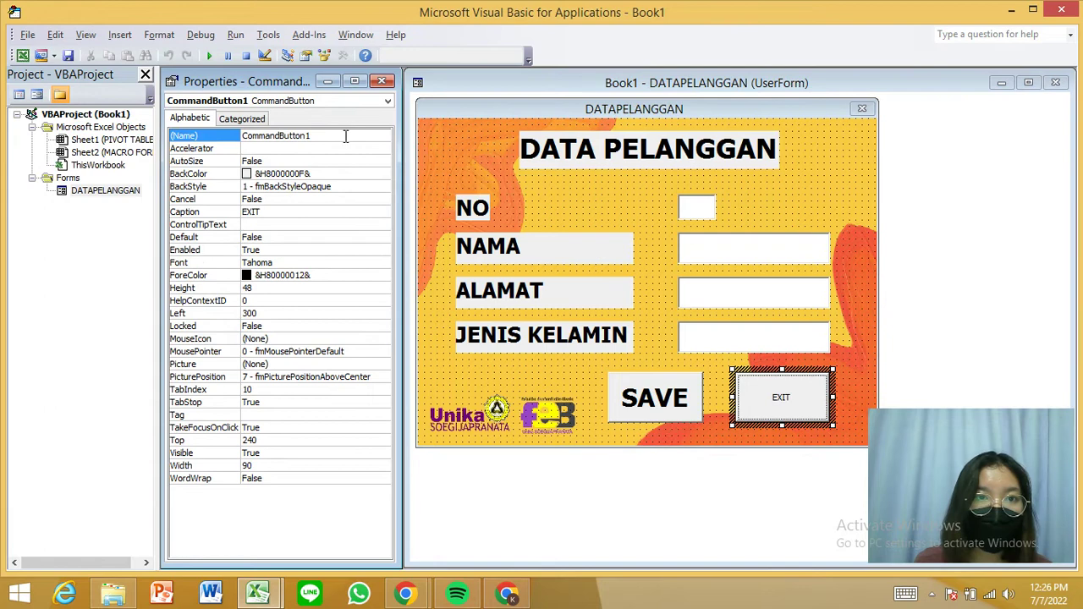
key("BackSpace")
key("BackSpace")
key("BackSpace")
key("BackSpace")
key("BackSpace")
type("MDEXIT")
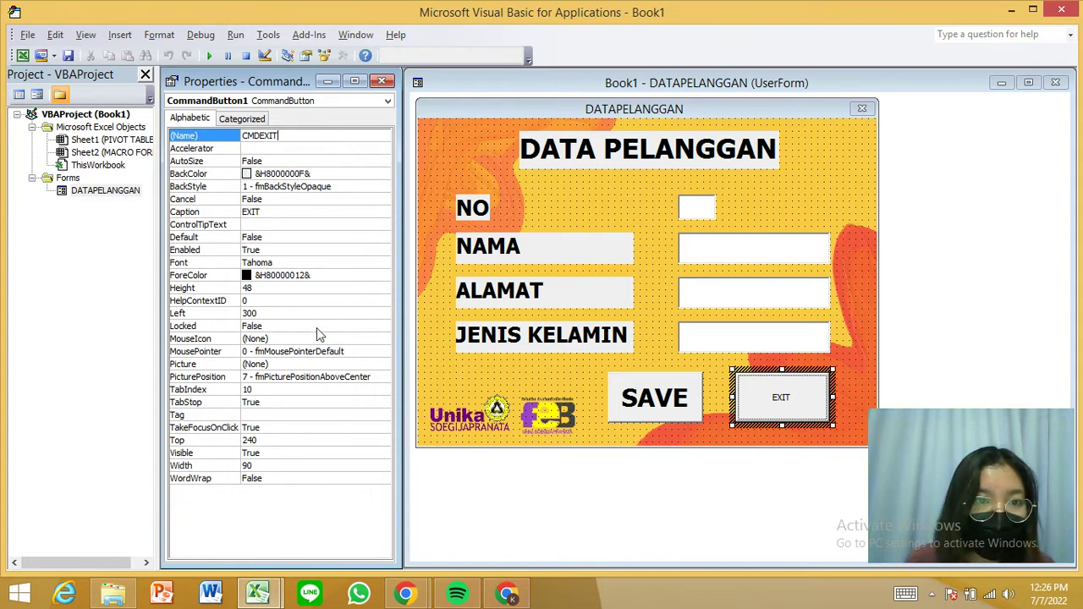
- Set the EXIT button's font to bold size 24
left_click(301, 263)
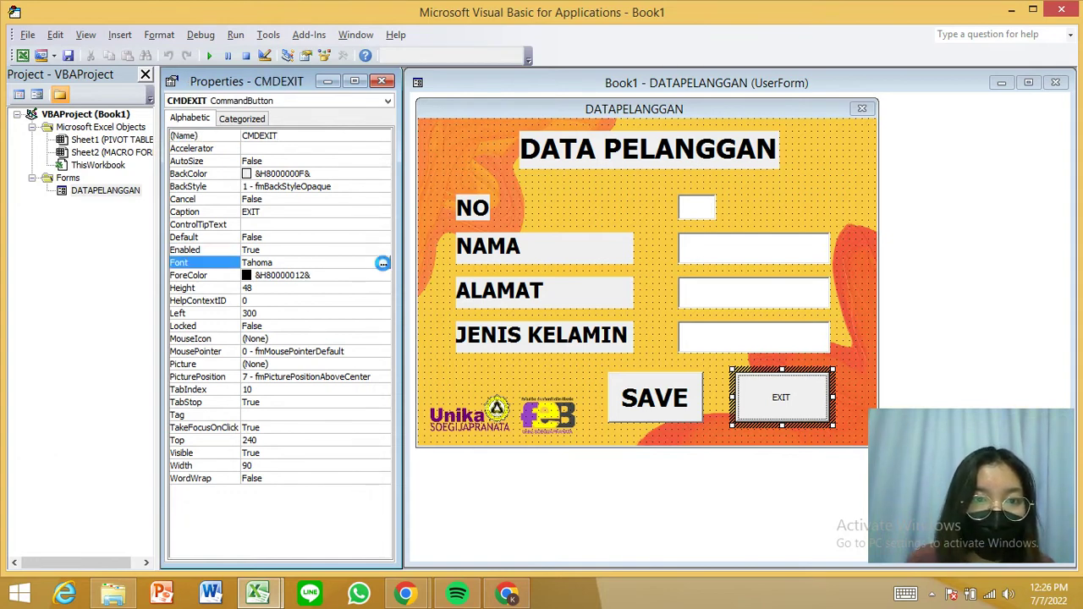
left_click(382, 263)
left_click(192, 176)
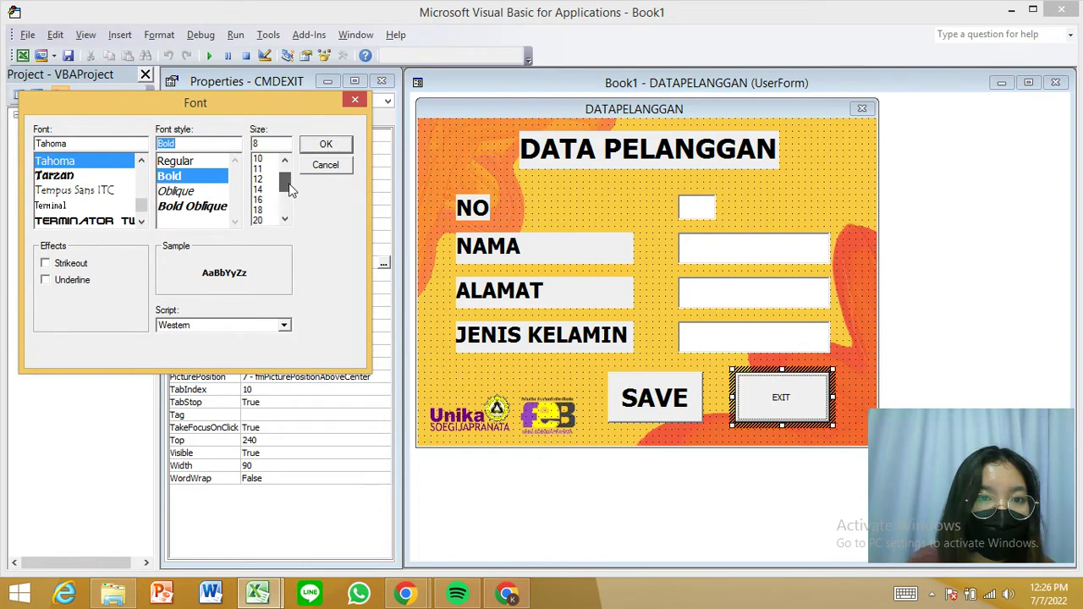
left_click_drag(287, 189, 287, 201)
left_click(259, 220)
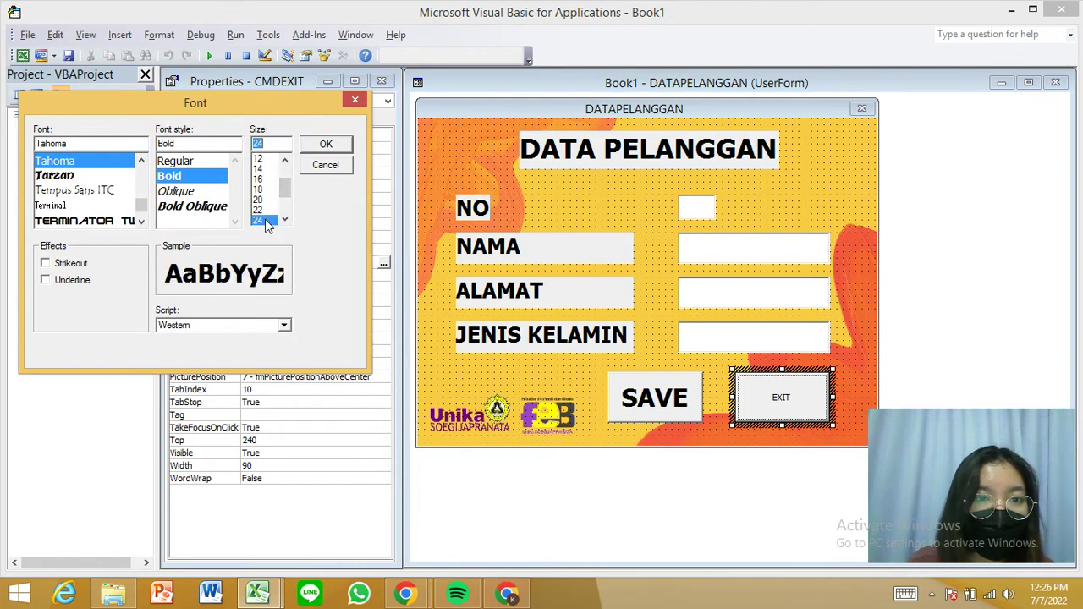
left_click(330, 146)
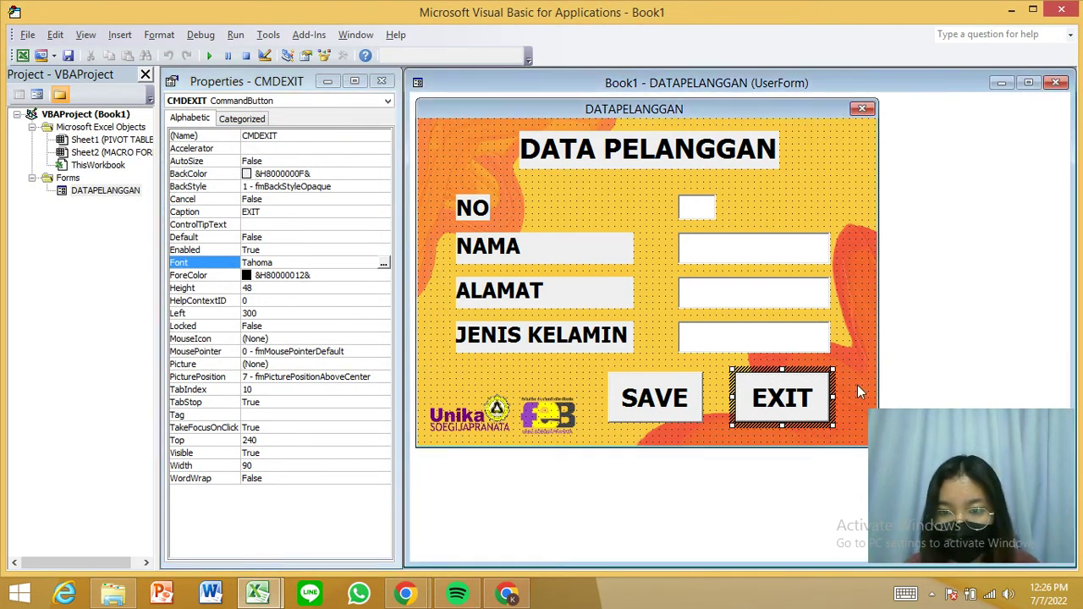
- Select the SAVE button and open its code to show an empty CMDSAVE_Click procedure
left_click(646, 254)
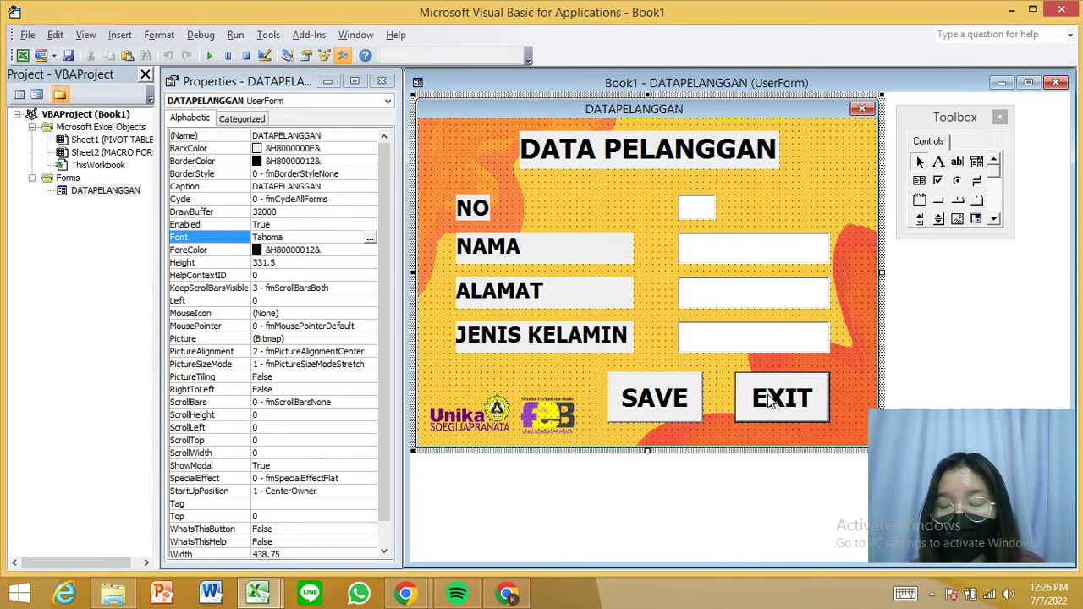
left_click(678, 409)
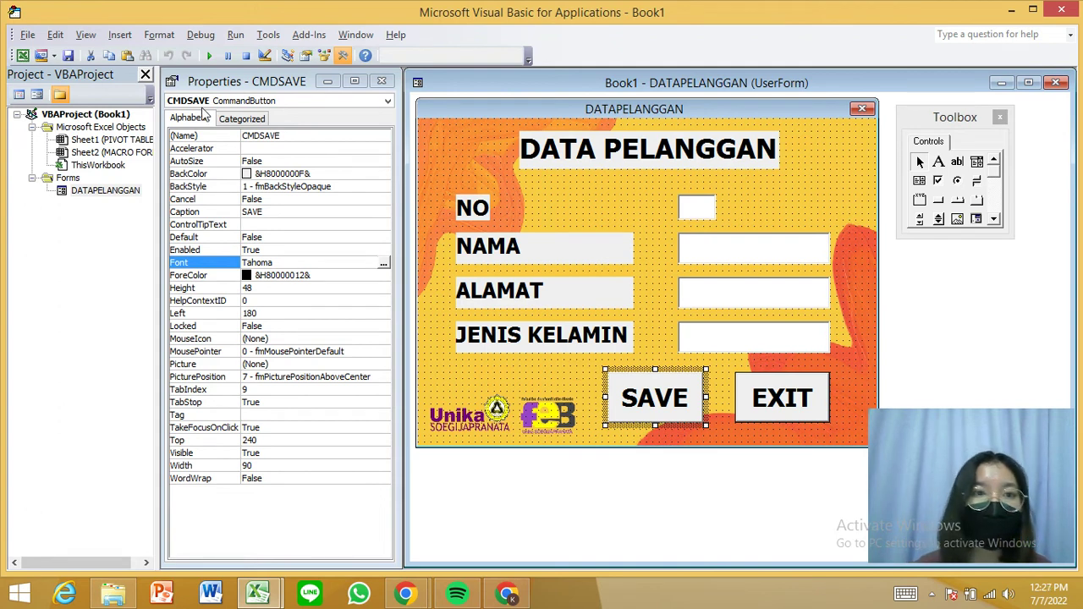
left_click(17, 97)
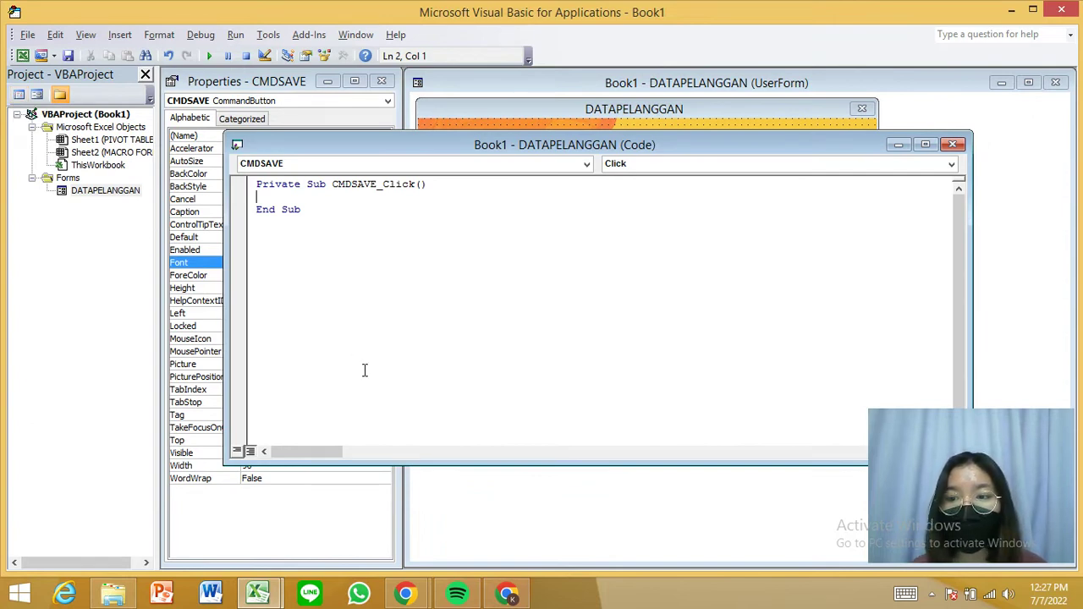
mouse_move(503, 598)
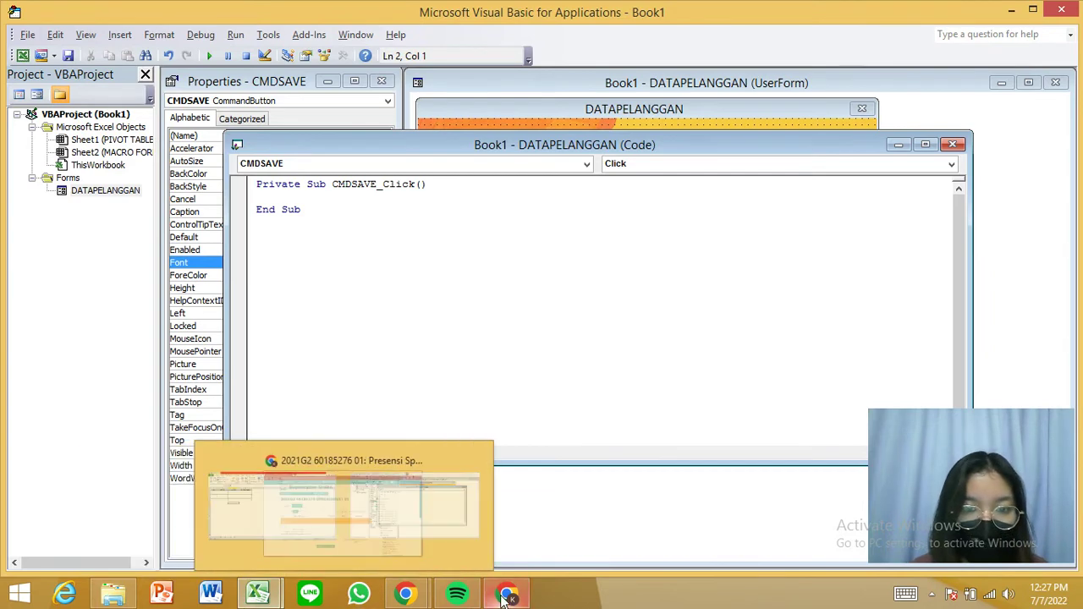
mouse_move(503, 546)
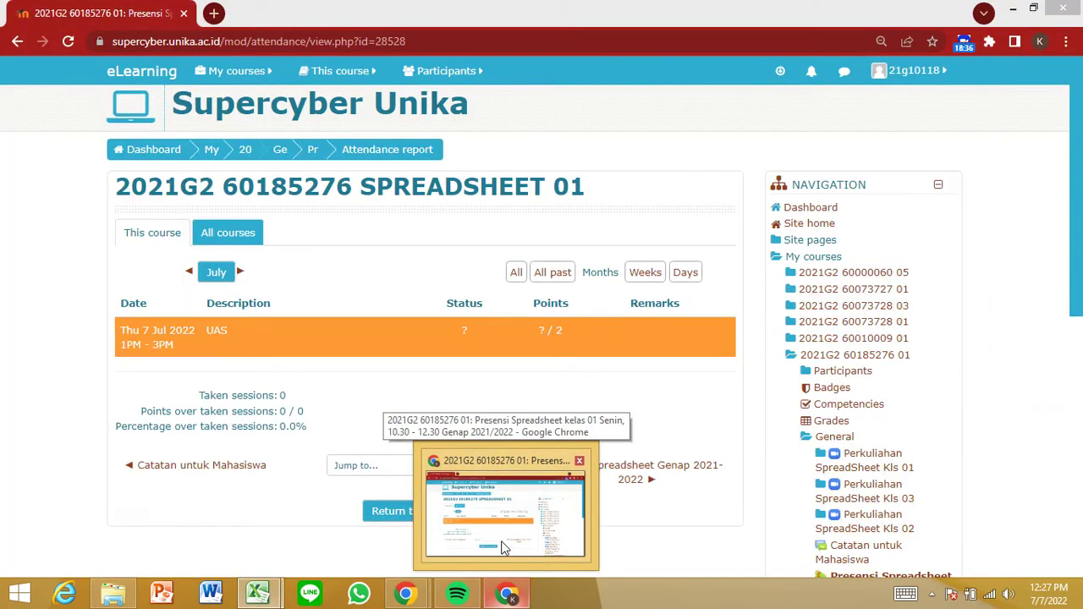
- Go back to the course page, open Topic 7's Bahan Diskusi, then download and open Modul Tambahan.pdf
left_click(501, 548)
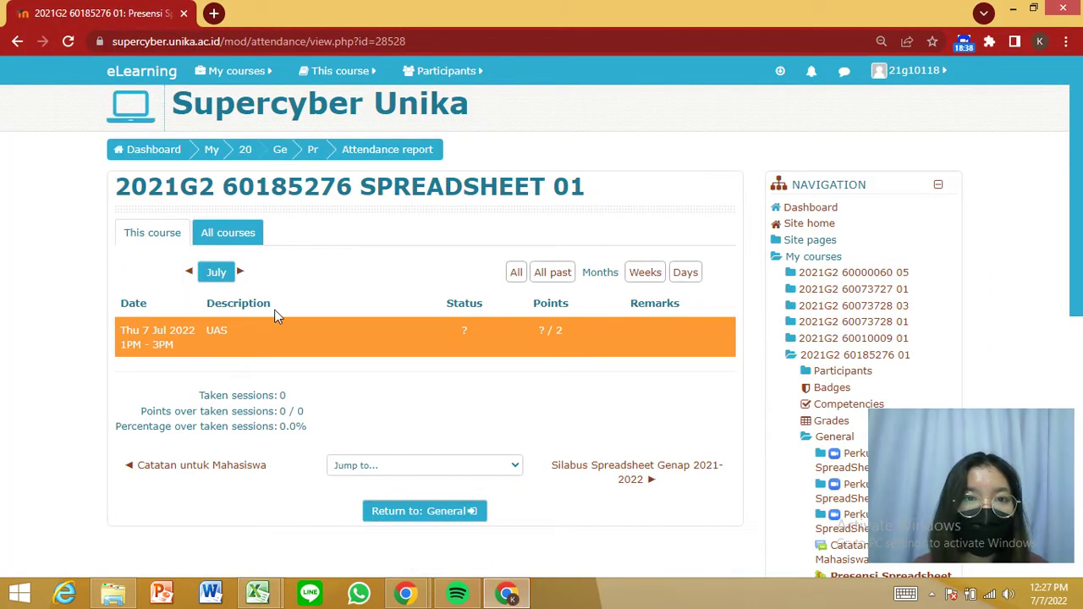
left_click(19, 42)
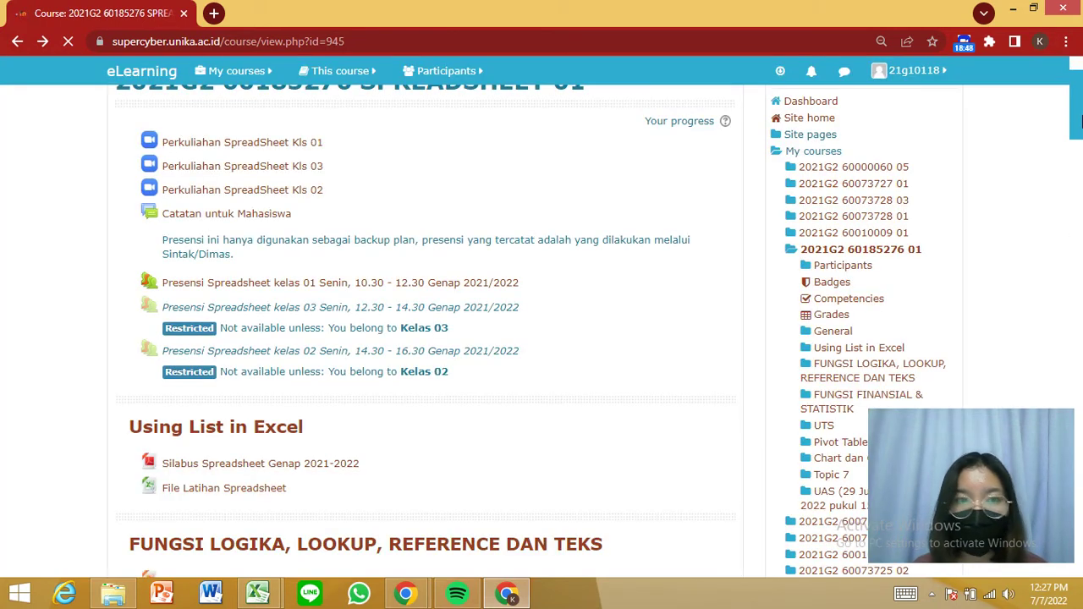
scroll(1081, 121, "down", 1)
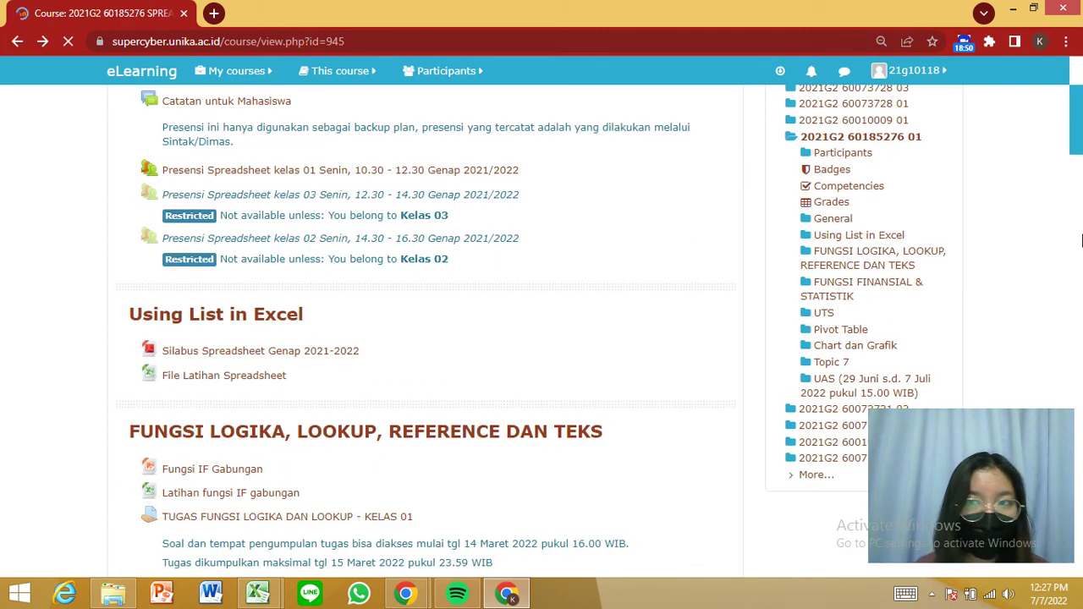
scroll(1081, 241, "down", 1)
scroll(1081, 241, "down", 6)
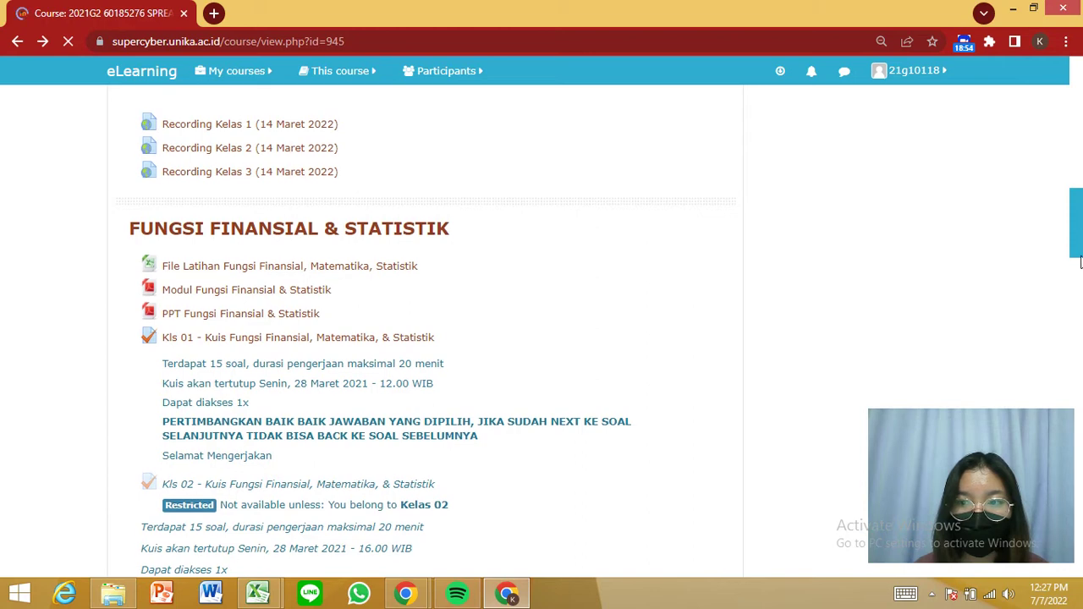
left_click_drag(1081, 228, 1078, 379)
left_click(1078, 430)
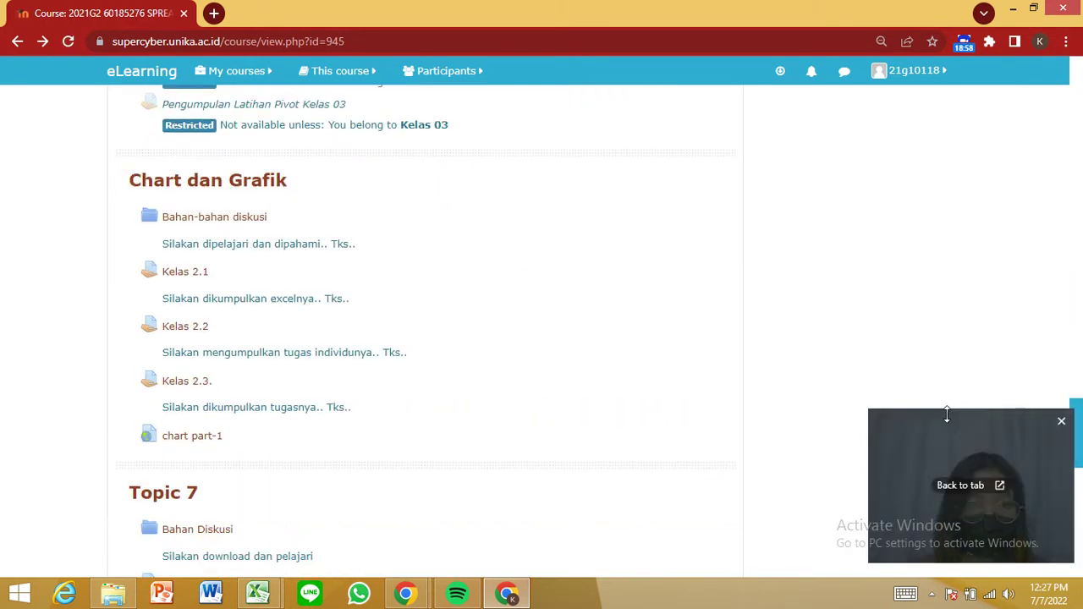
left_click(209, 528)
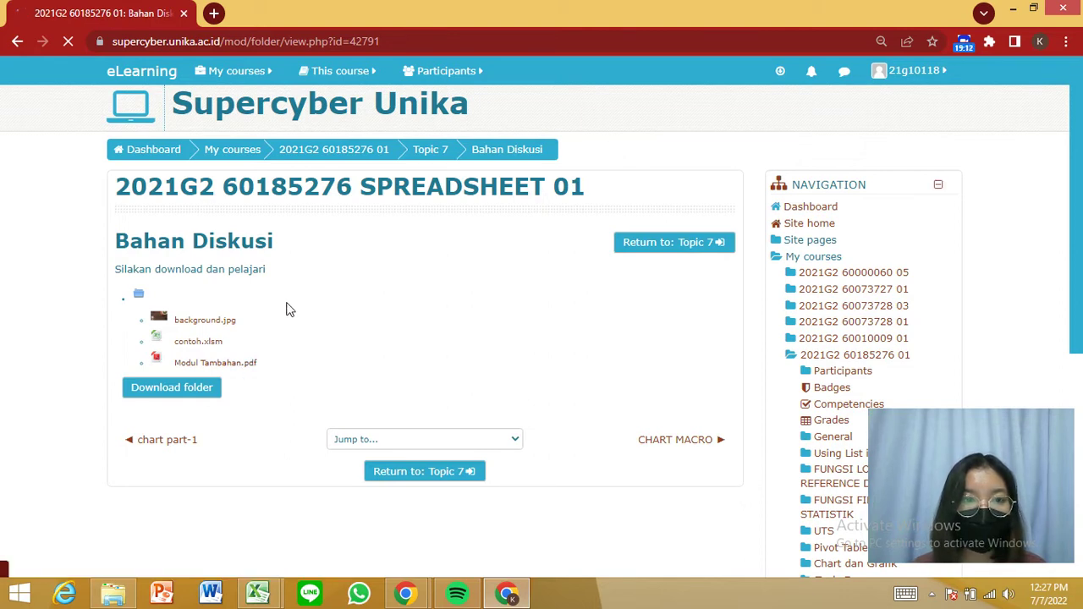
left_click(227, 366)
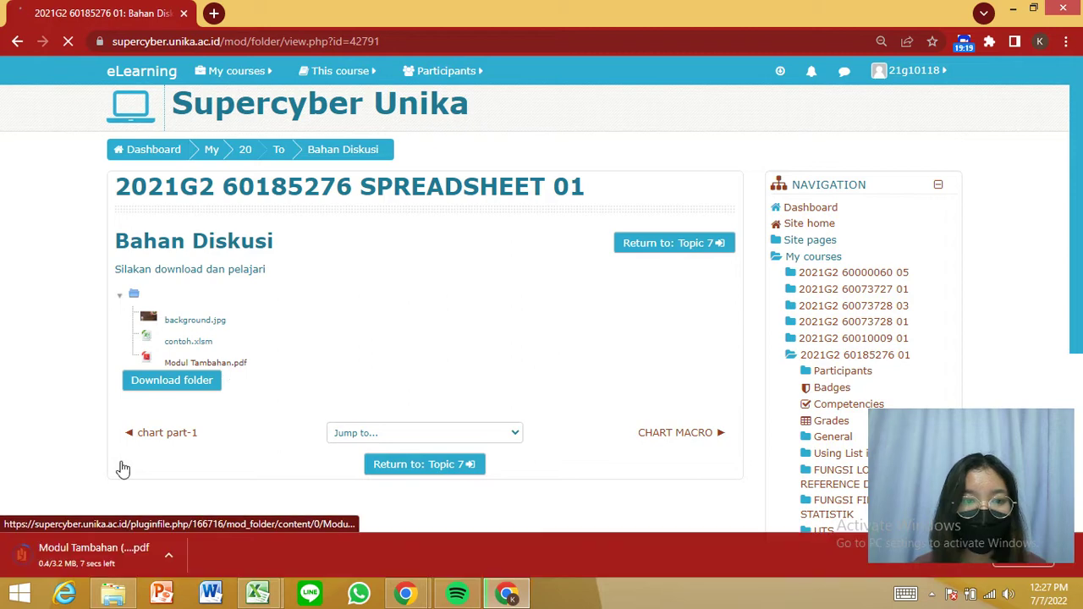
left_click(107, 556)
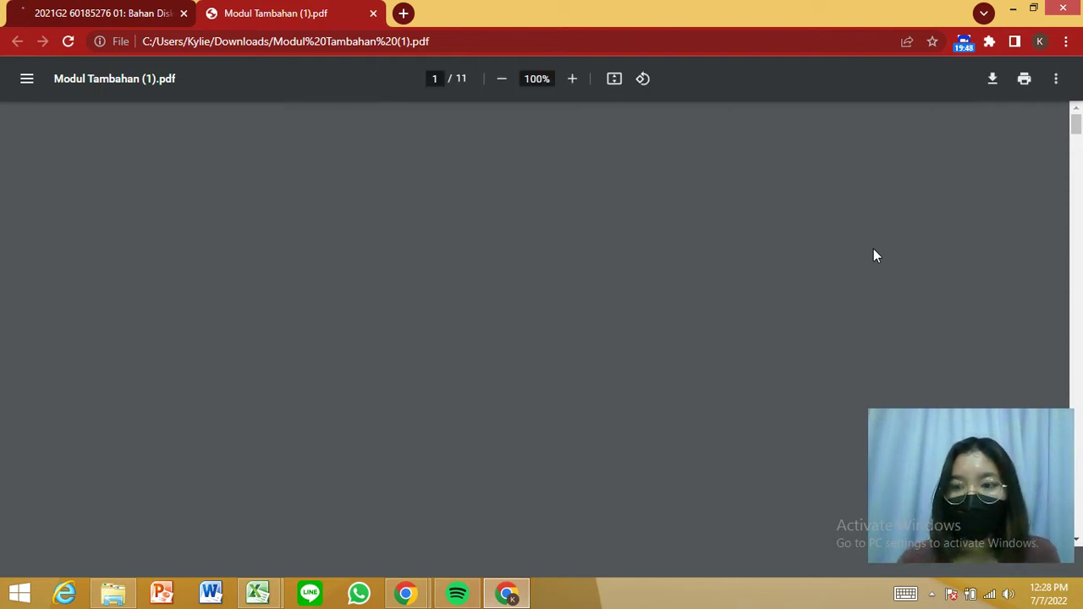
- Clear the PDF find bar and select page 7's CMDMASUK_Click code, Dim Kolom through the HAPUS DATA lines
key("ctrl+f")
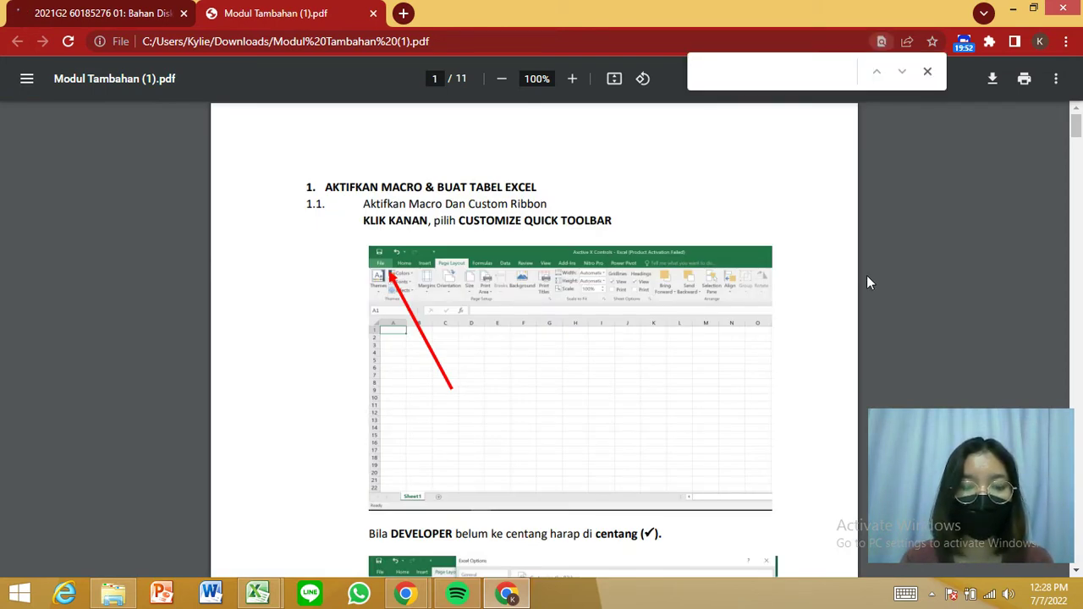
type("s")
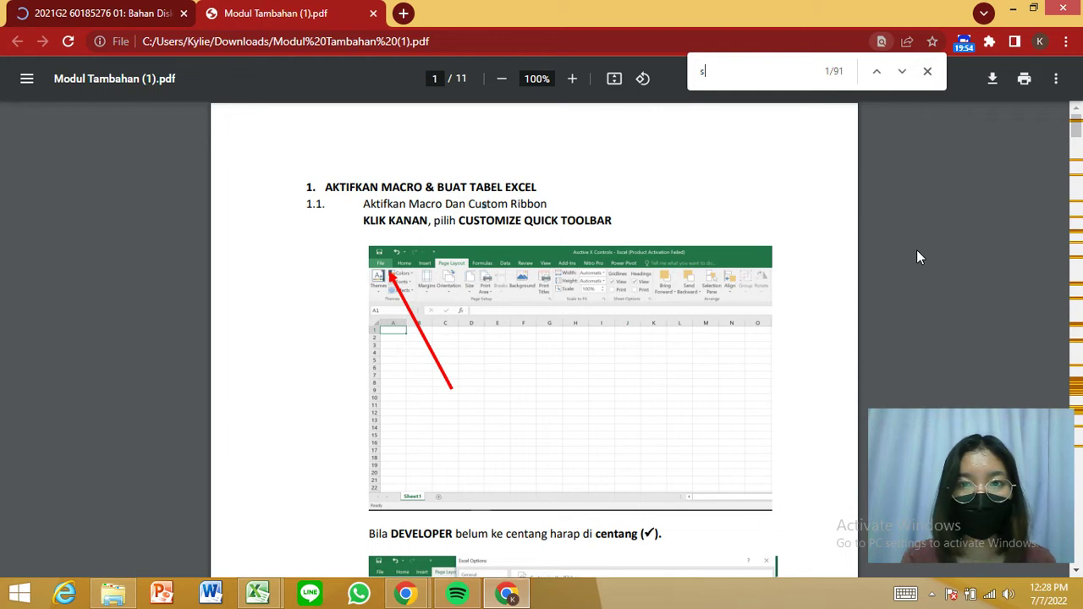
key("BackSpace")
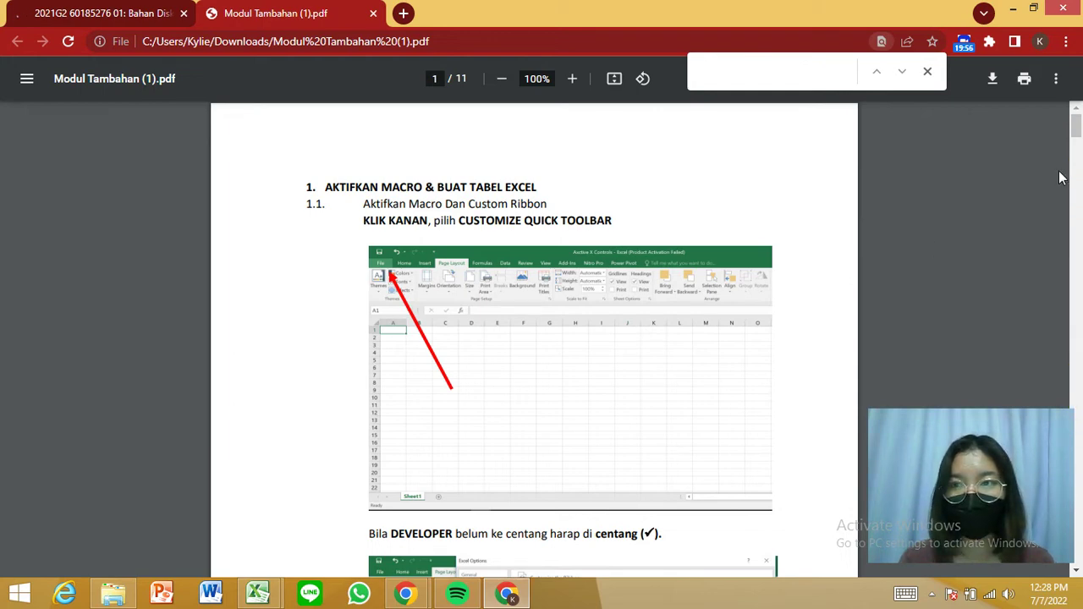
left_click_drag(1078, 134, 1076, 364)
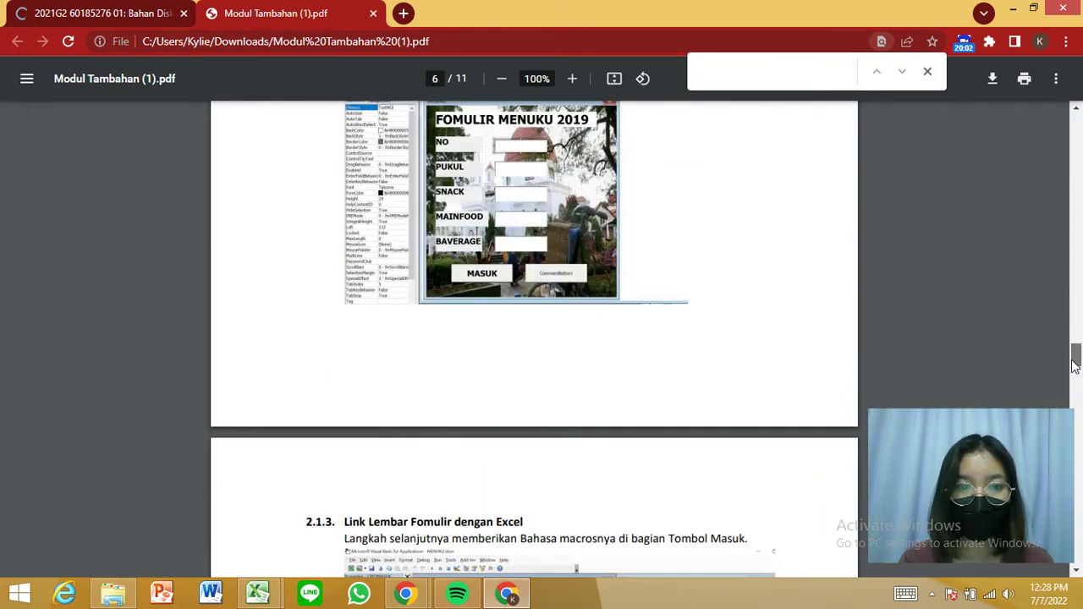
scroll(1076, 365, "down", 8)
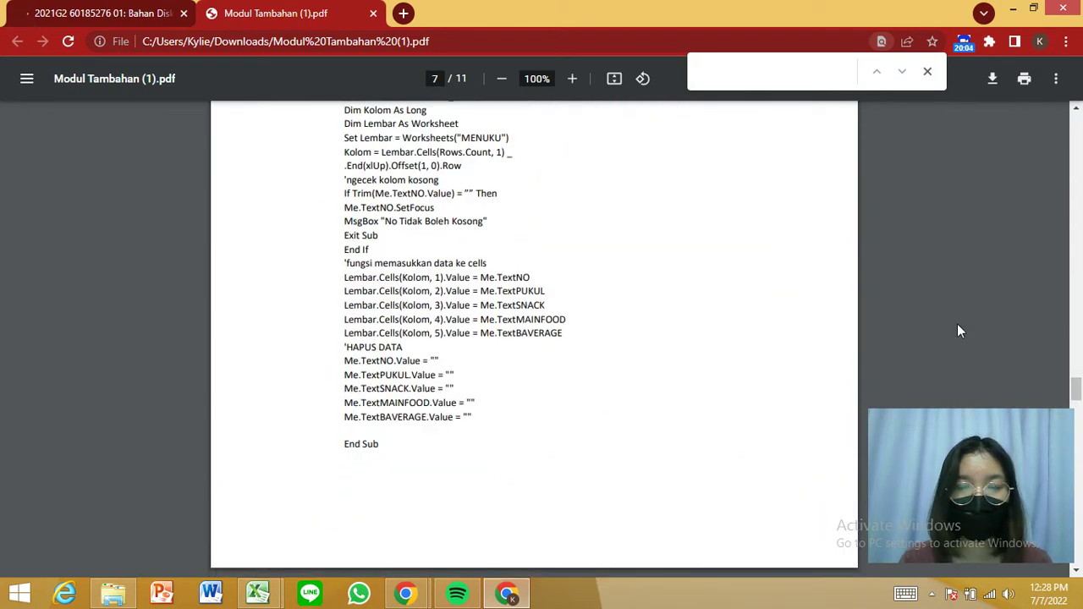
scroll(855, 399, "up", 3)
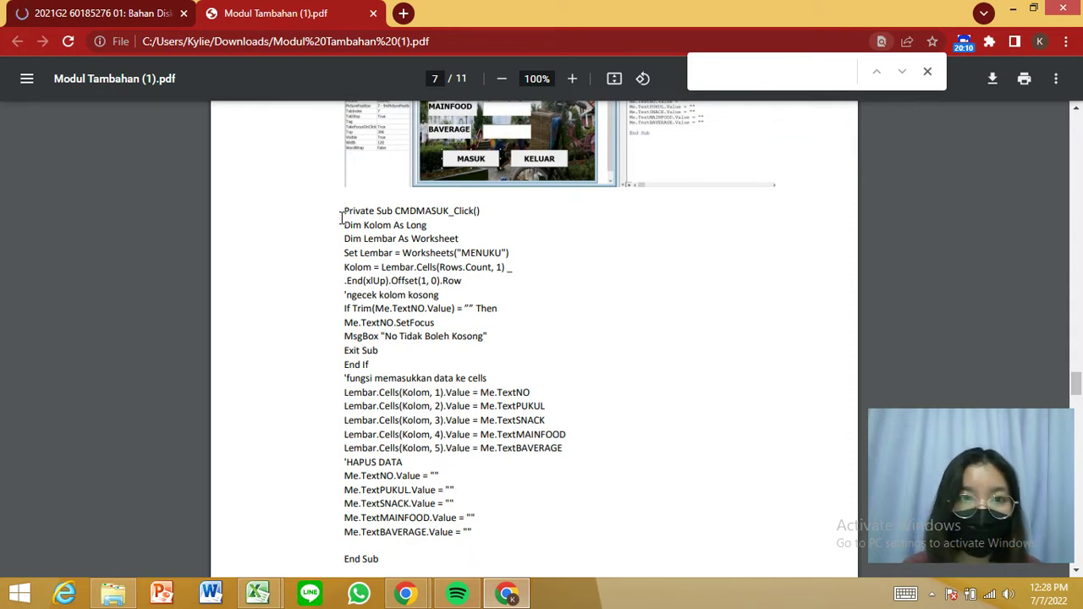
mouse_move(361, 239)
left_mouse_down()
mouse_move(519, 432)
mouse_move(525, 465)
left_mouse_up()
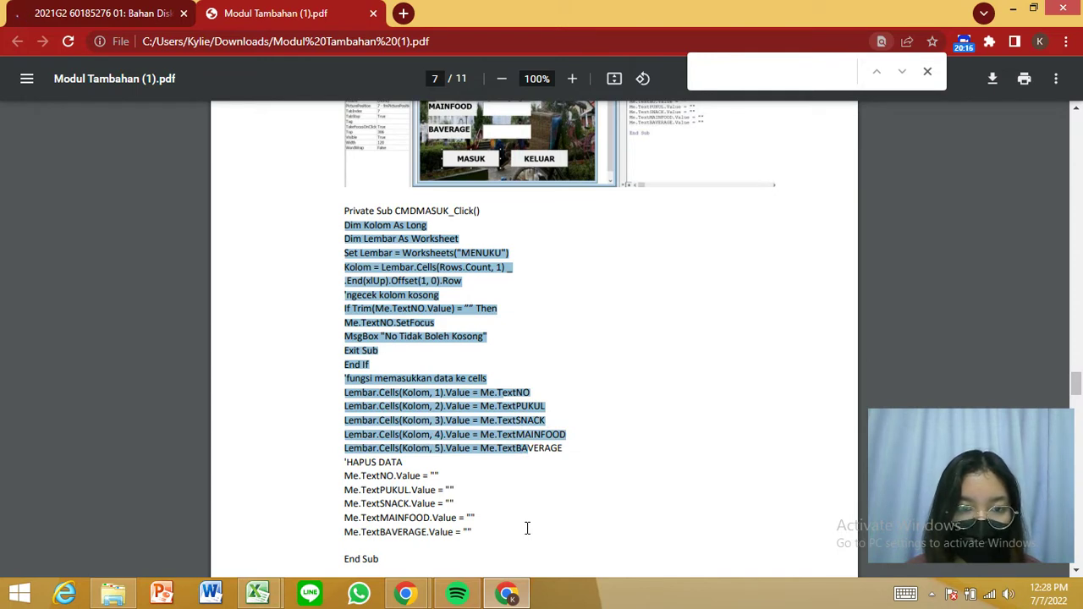
left_click_drag(526, 536, 475, 531)
key("ctrl+c")
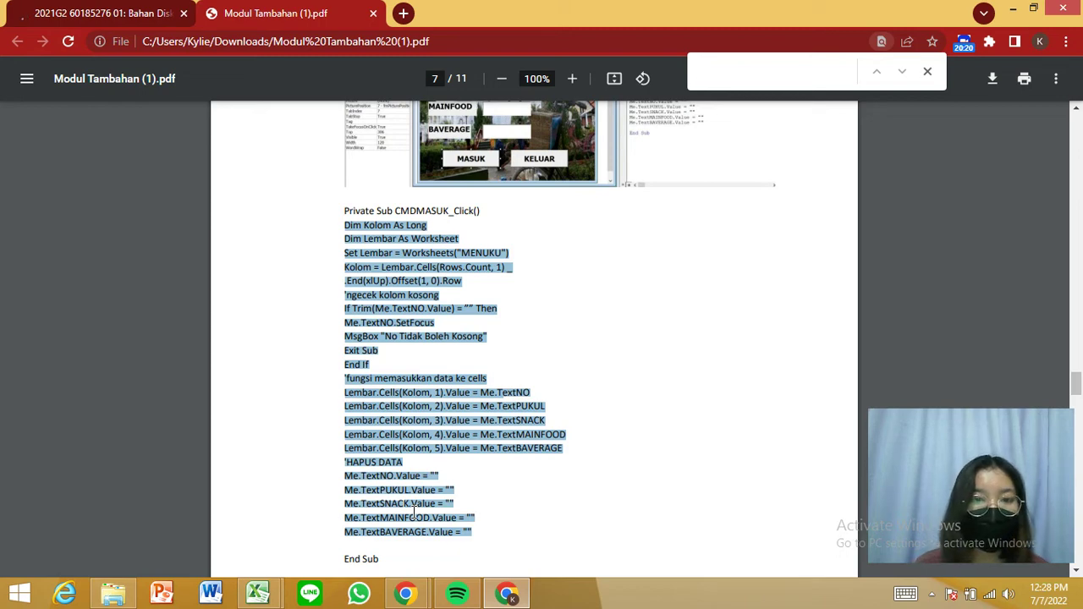
left_click(265, 603)
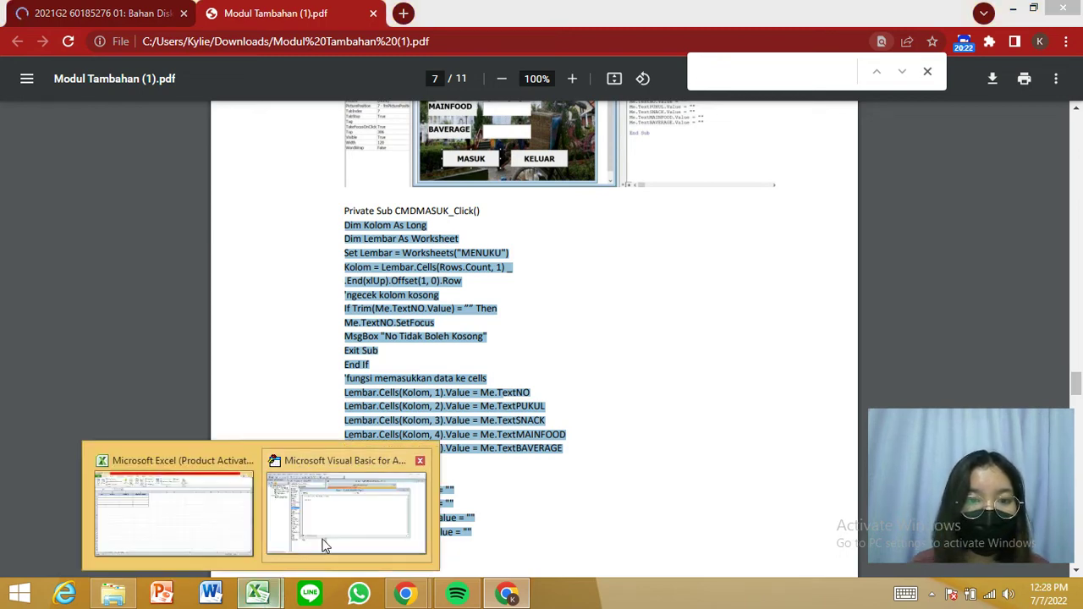
- Paste the copied save code into the CMDSAVE_Click procedure
left_click(326, 544)
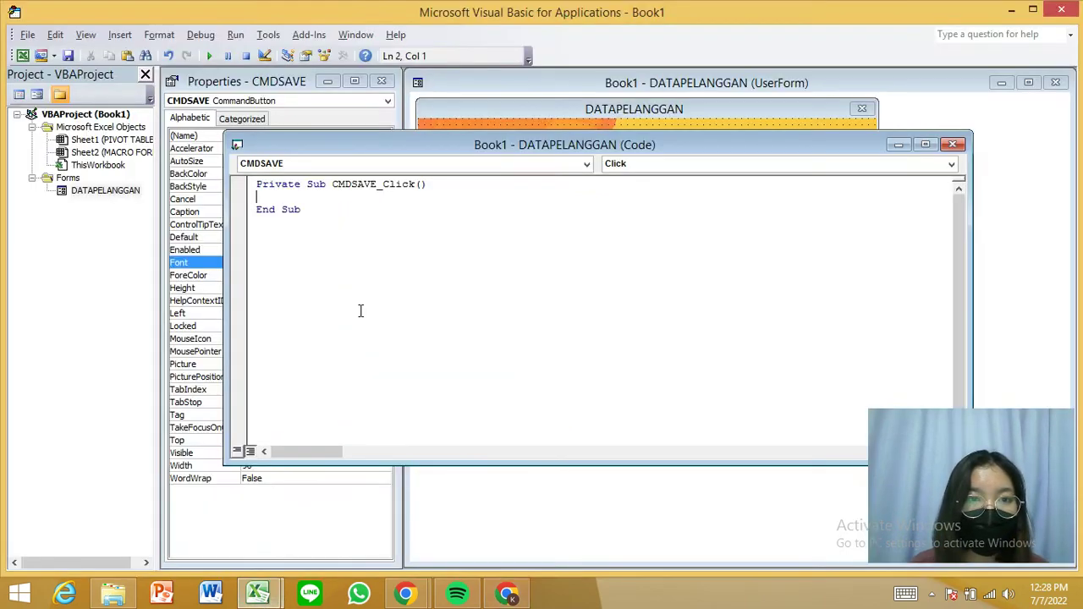
right_click(267, 197)
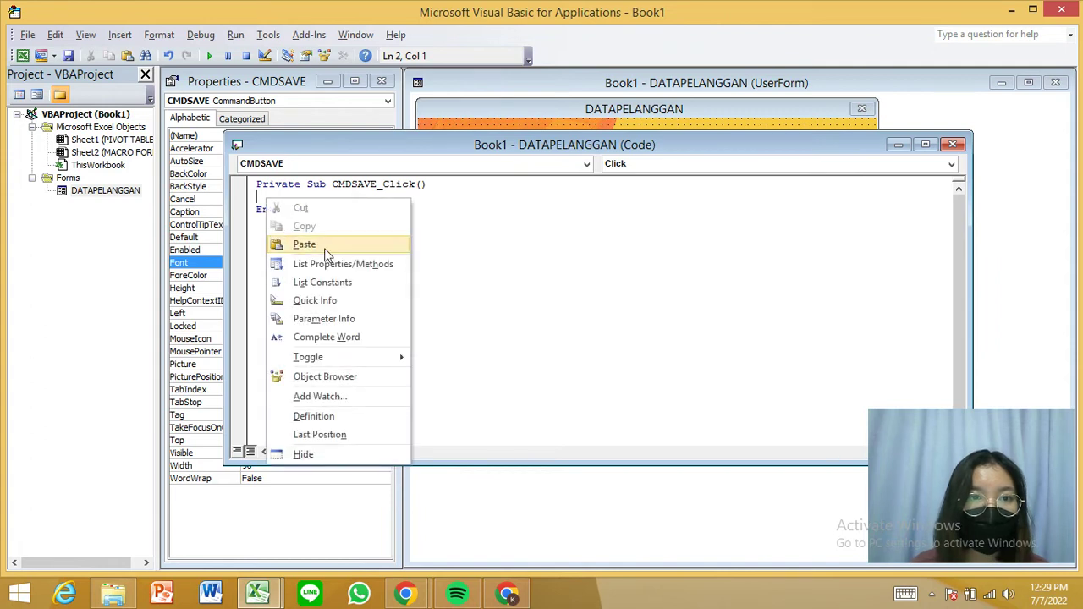
left_click(381, 244)
left_click_drag(960, 354, 962, 314)
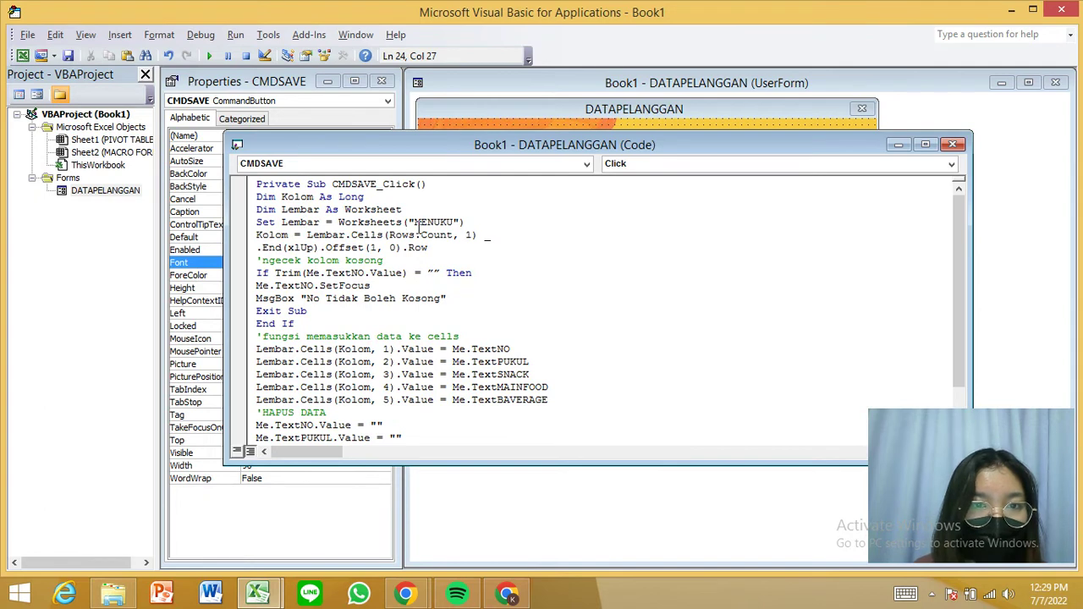
- Change the target sheet name from MENUKU to MACRO FORM
left_click(446, 224)
key("BackSpace")
key("BackSpace")
key("BackSpace")
key("BackSpace")
key("BackSpace")
type("MA")
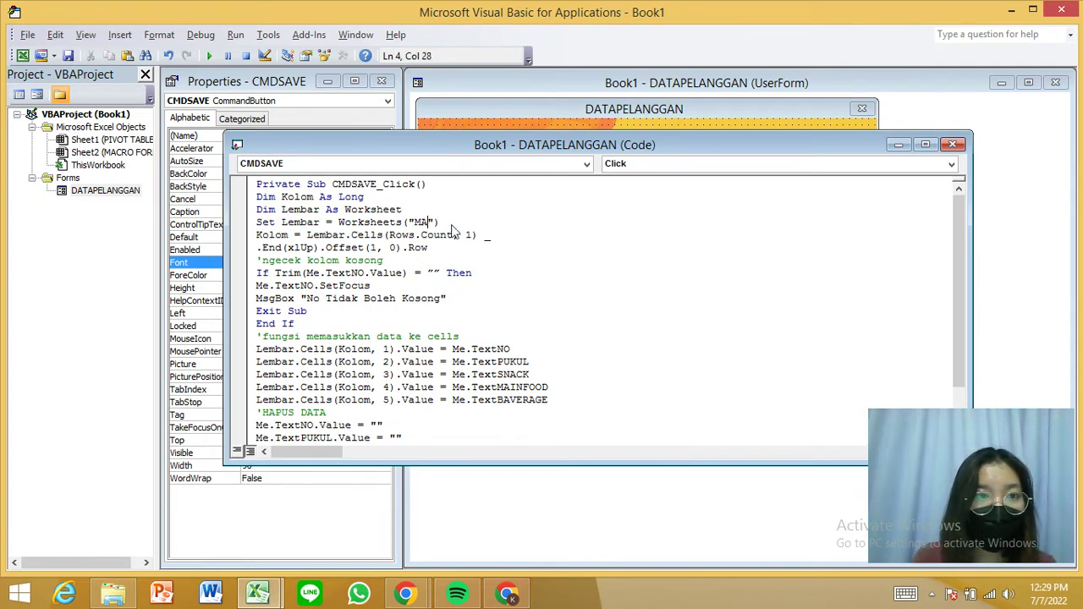
type("CRO F")
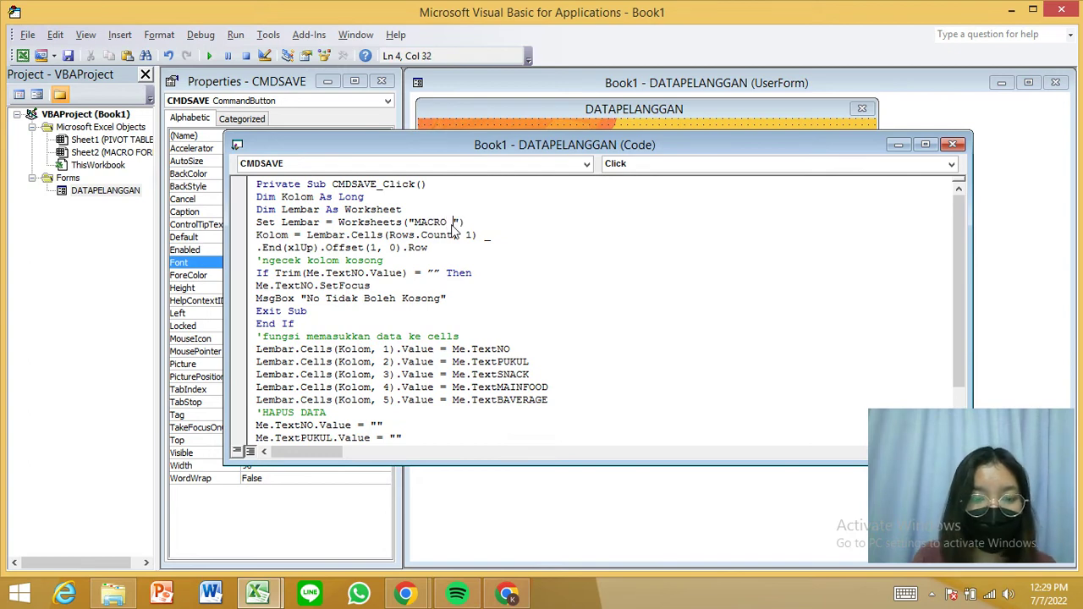
type("ORM")
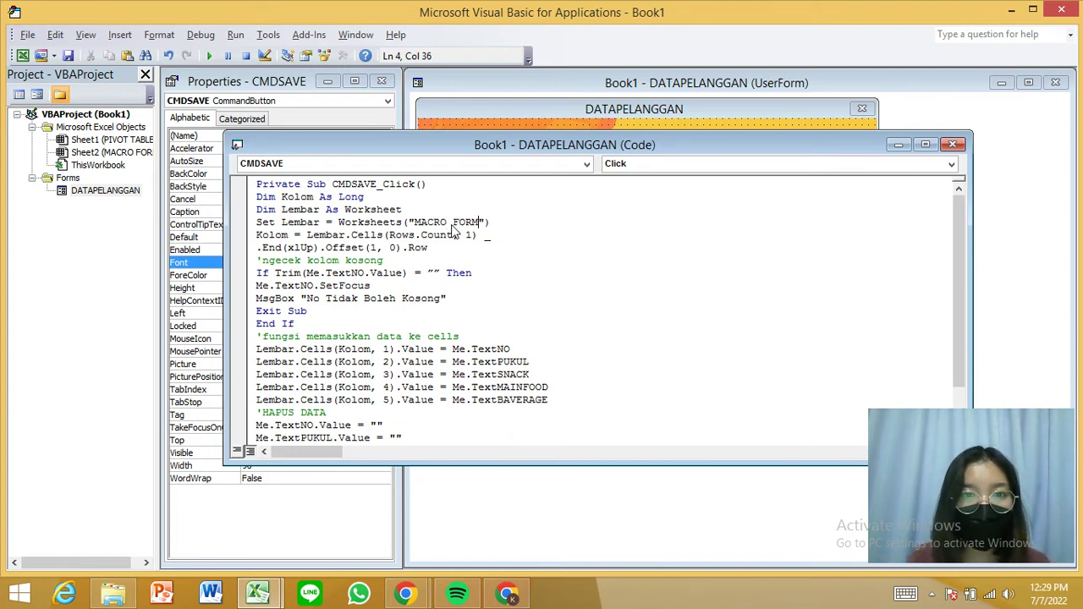
left_click(518, 255)
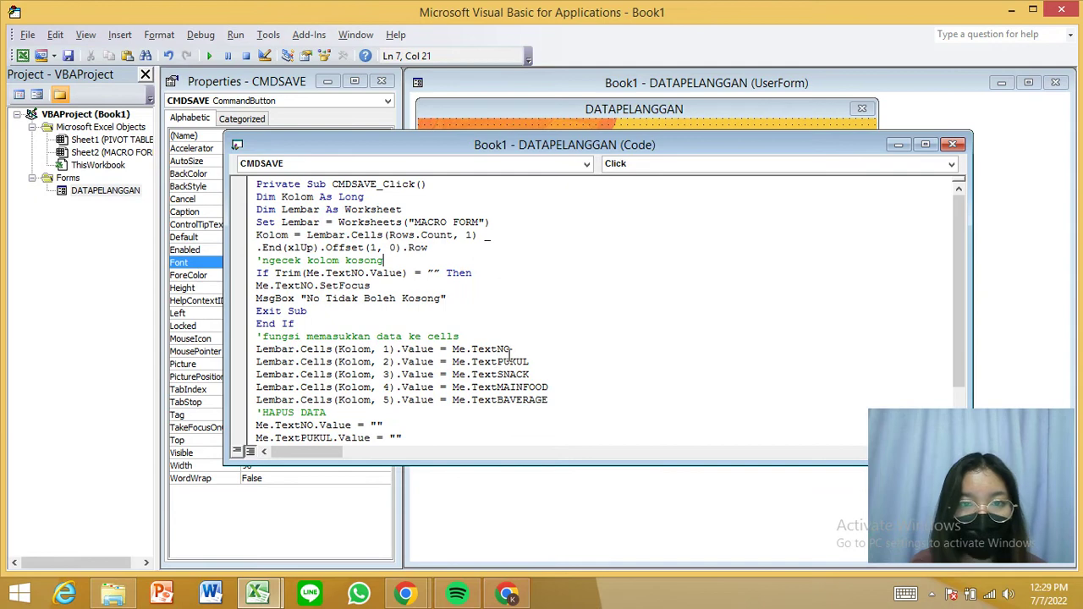
- Rename the column references to TextNAMA, TextALAMAT and TextJENISKELAMIN
left_click(535, 364)
key("BackSpace")
key("BackSpace")
key("BackSpace")
key("BackSpace")
key("BackSpace")
type("NAMA")
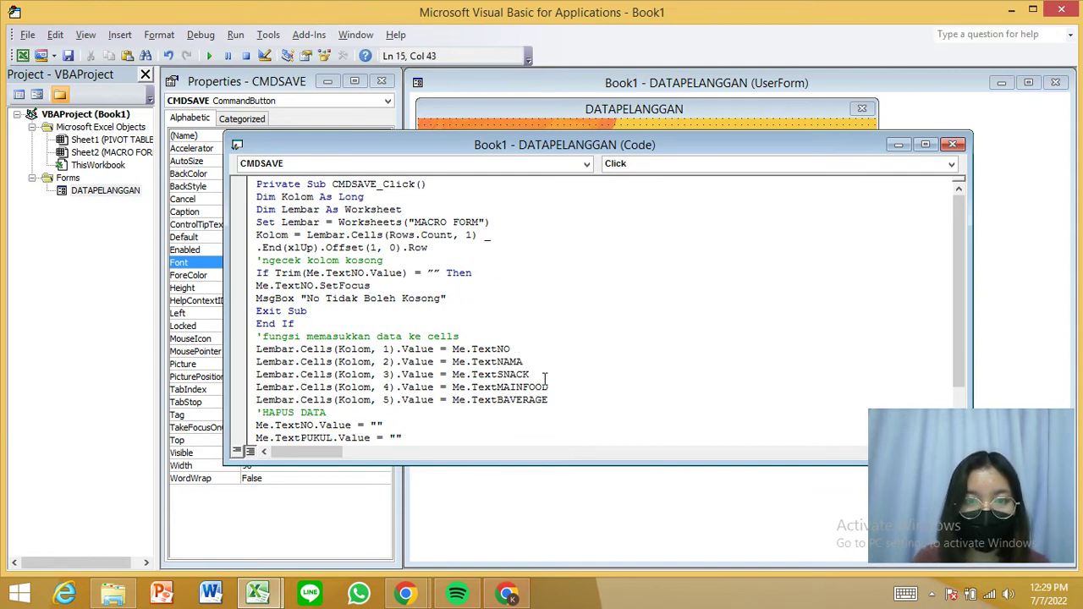
left_click(547, 376)
key("BackSpace")
key("BackSpace")
key("BackSpace")
key("BackSpace")
key("BackSpace")
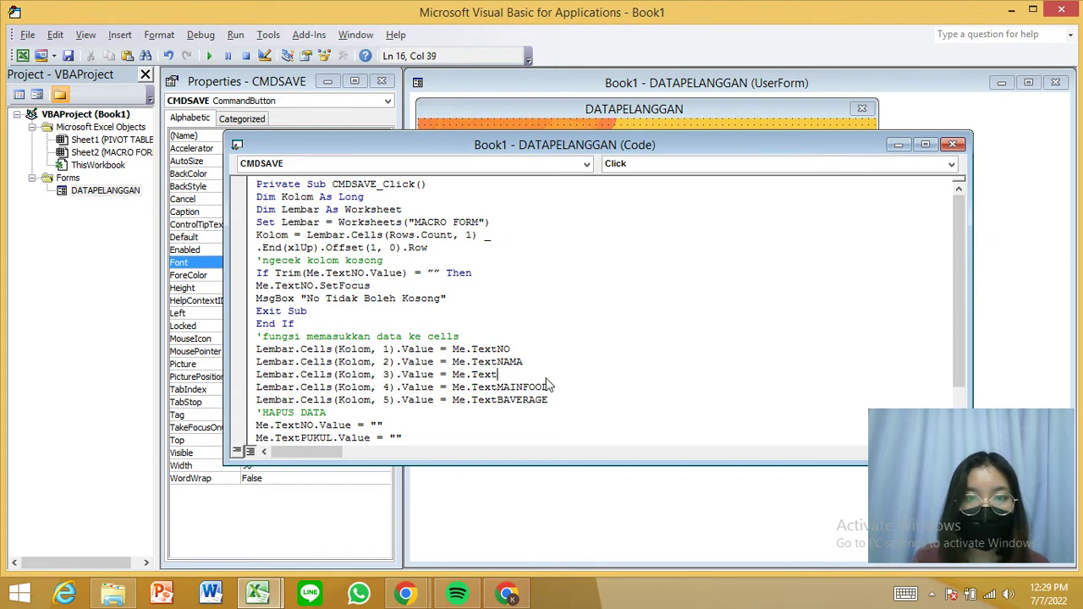
type("LAMAT")
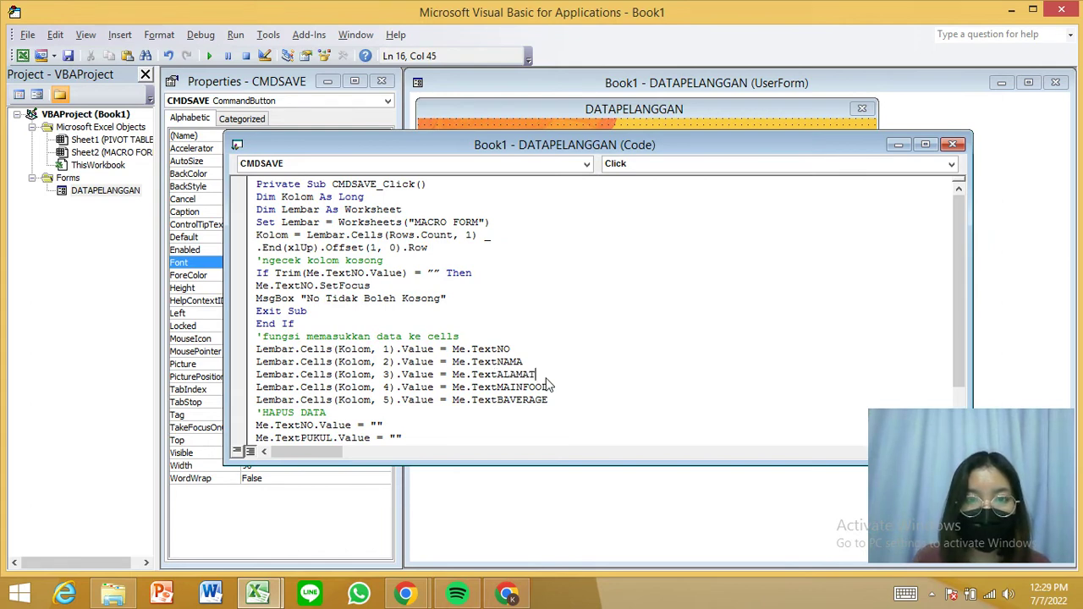
key("BackSpace")
key("BackSpace")
key("BackSpace")
key("BackSpace")
key("BackSpace")
key("BackSpace")
key("BackSpace")
key("BackSpace")
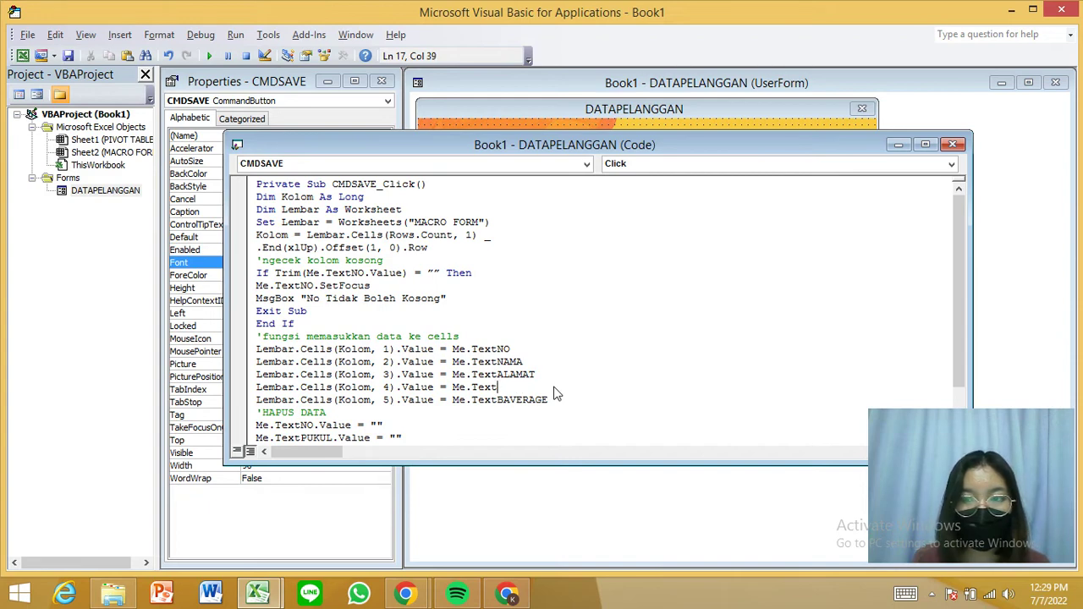
type("ENISKELAMIN")
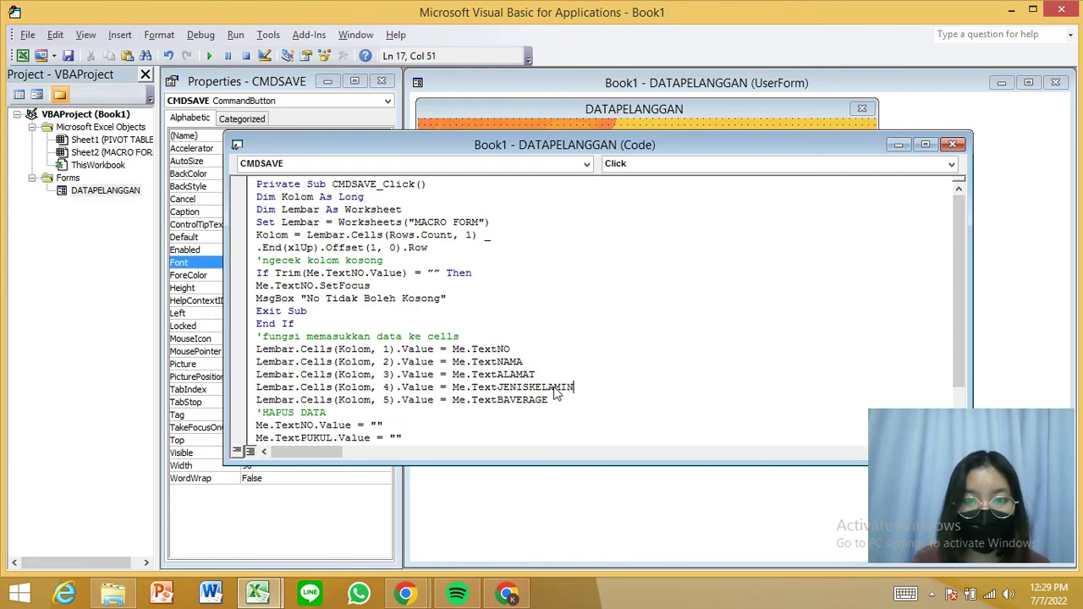
- Delete the fifth-column TextBAVERAGE assignment line
left_click_drag(571, 403, 258, 399)
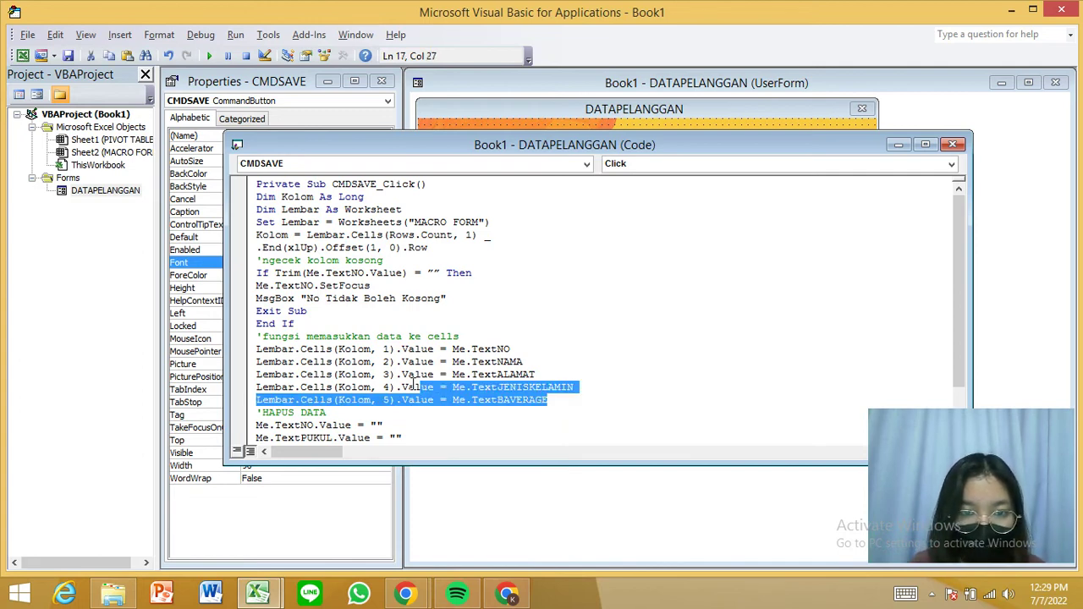
key("Delete")
key("BackSpace")
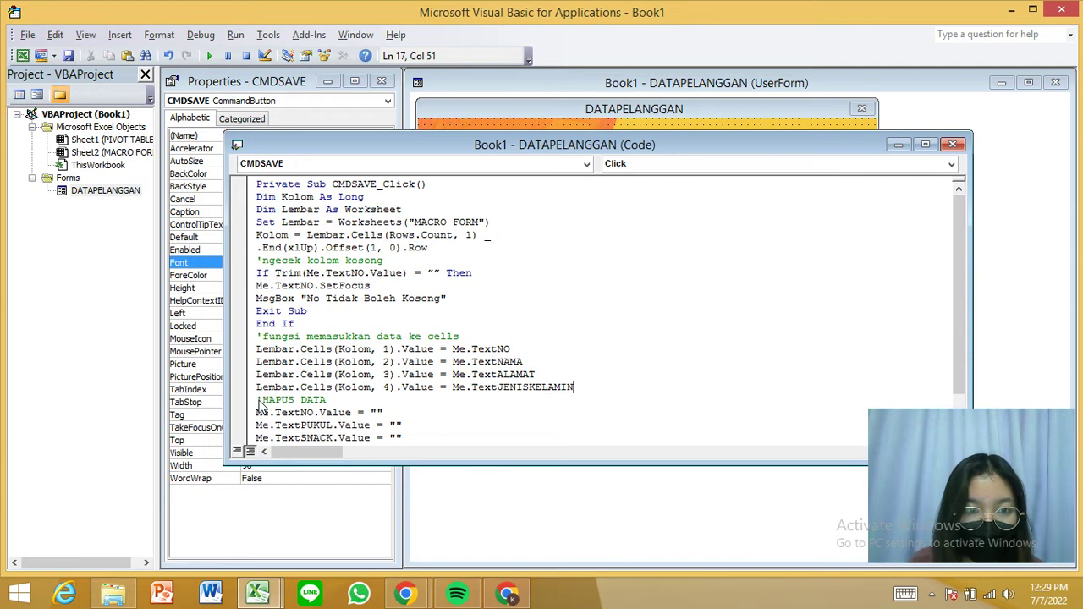
key("Down")
key("Down")
key("Down")
key("Down")
key("Down")
key("Down")
key("Down")
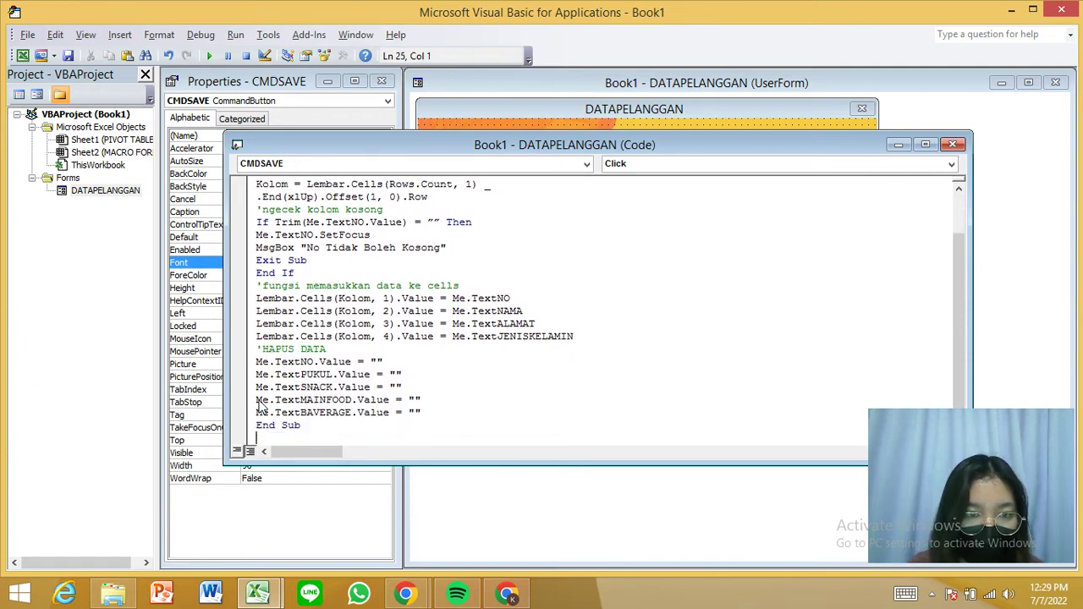
- In the HAPUS DATA lines, change TextPUKUL and TextSNACK to TextNAMA and TextALAMAT
left_click(331, 374)
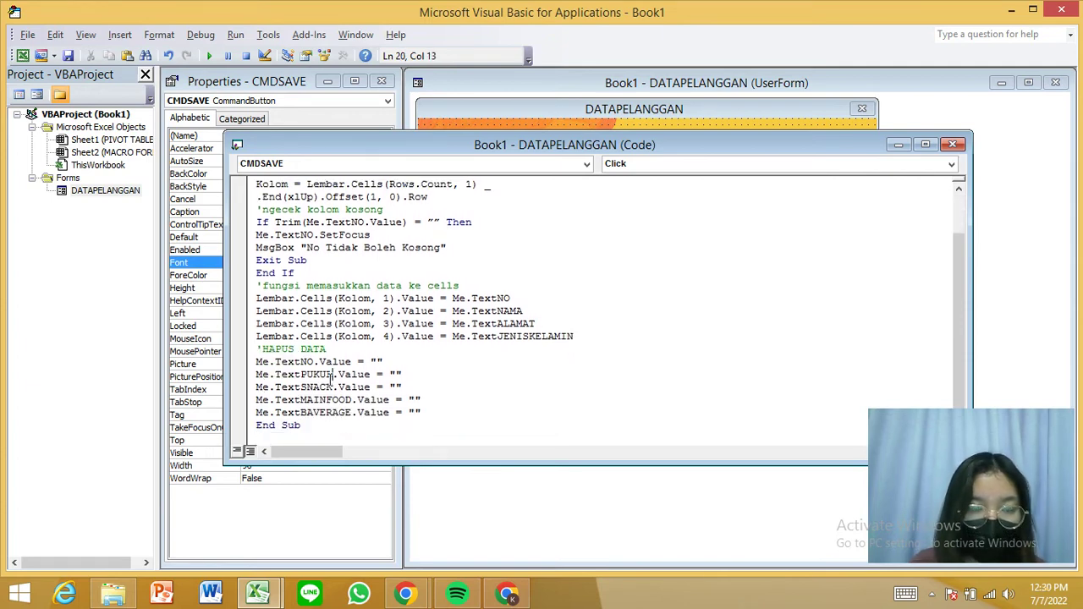
key("BackSpace")
key("BackSpace")
key("BackSpace")
key("BackSpace")
key("BackSpace")
type("NAMA")
key("Delete")
key("BackSpace")
key("BackSpace")
key("BackSpace")
key("BackSpace")
type("ALAMAT")
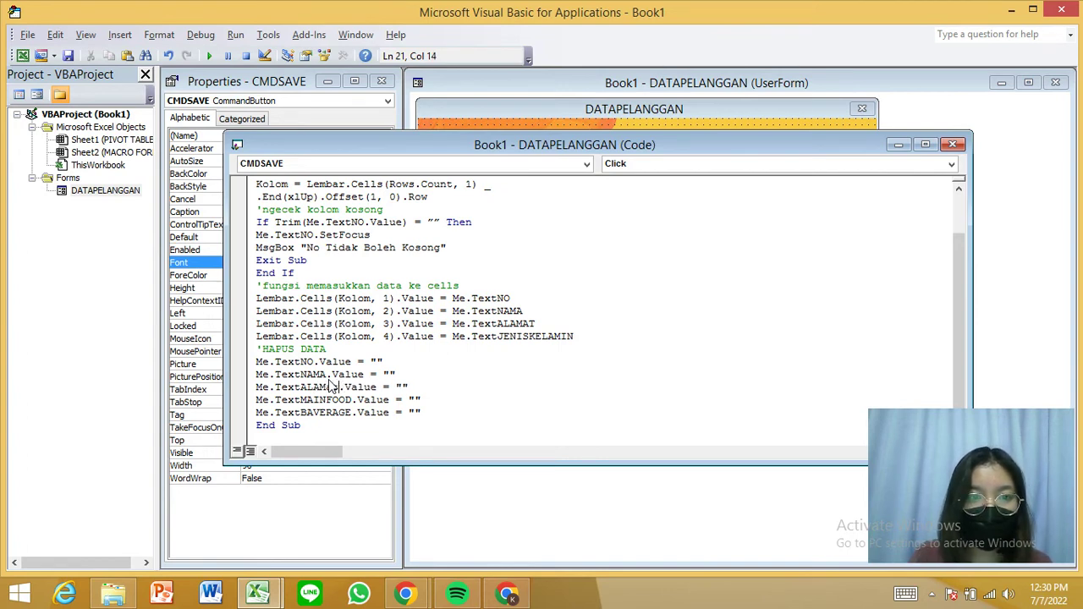
key("BackSpace")
key("BackSpace")
type("A")
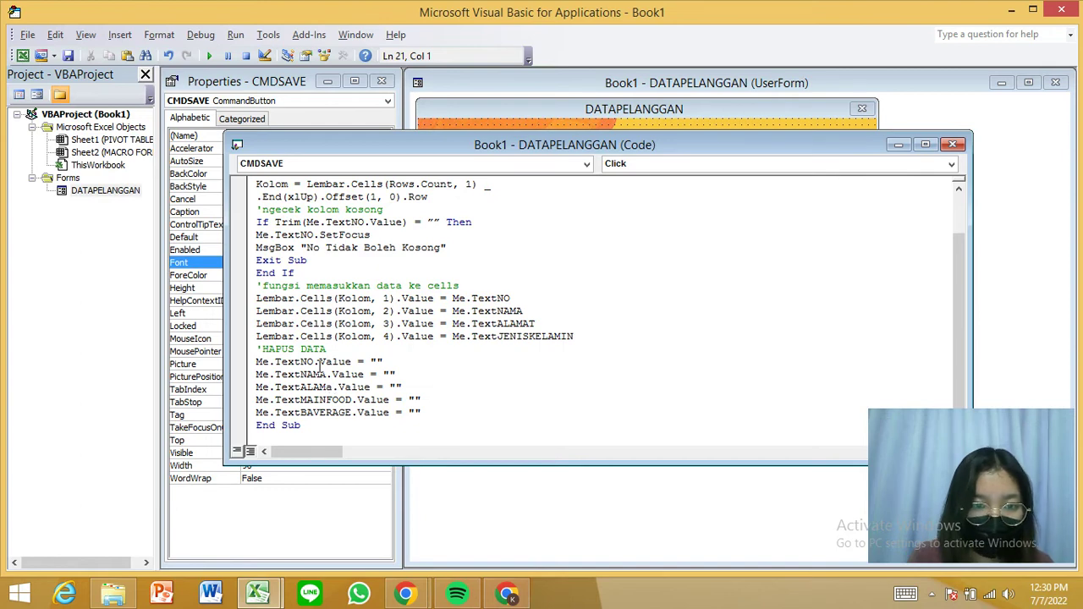
left_click(331, 386)
type("T")
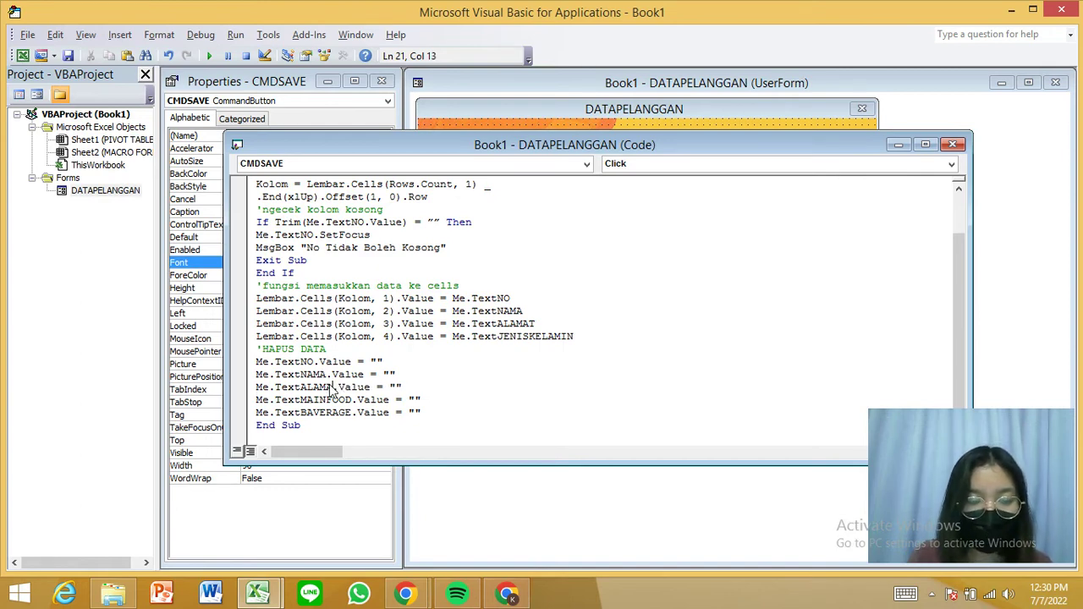
- Change the TextMAINFOOD clearing line to TextJENISKELAMIN and delete the TextBAVERAGE clearing line
key("Down")
key("Right")
key("Right")
key("BackSpace")
key("BackSpace")
key("BackSpace")
key("BackSpace")
key("BackSpace")
key("BackSpace")
key("BackSpace")
type("JENI")
key("BackSpace")
type("ISKELAMIN")
left_click_drag(429, 413, 339, 412)
left_click(255, 412)
key("shift+End")
key("BackSpace")
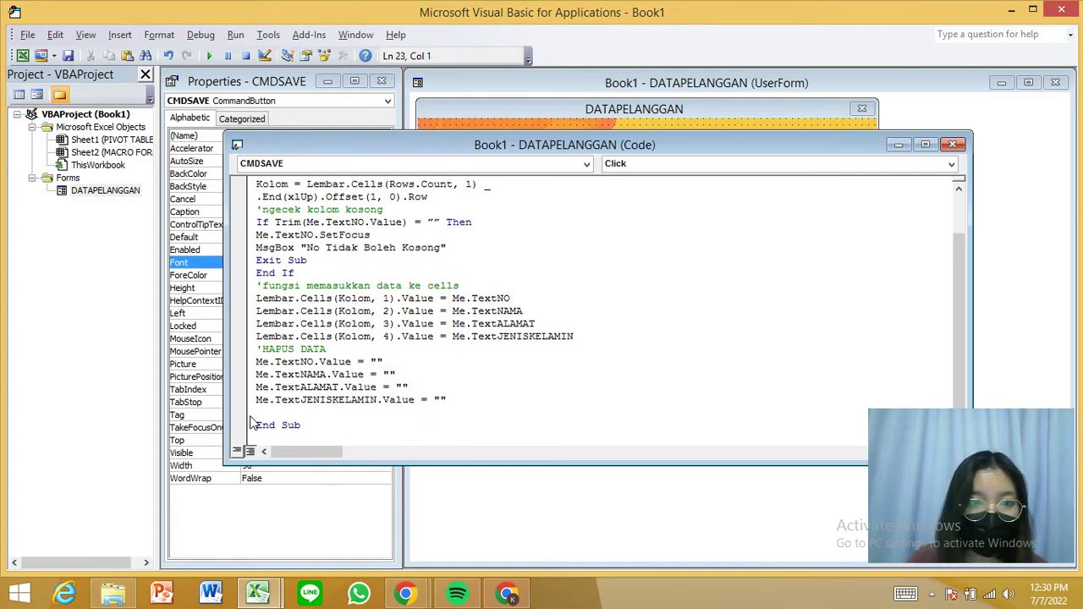
key("BackSpace")
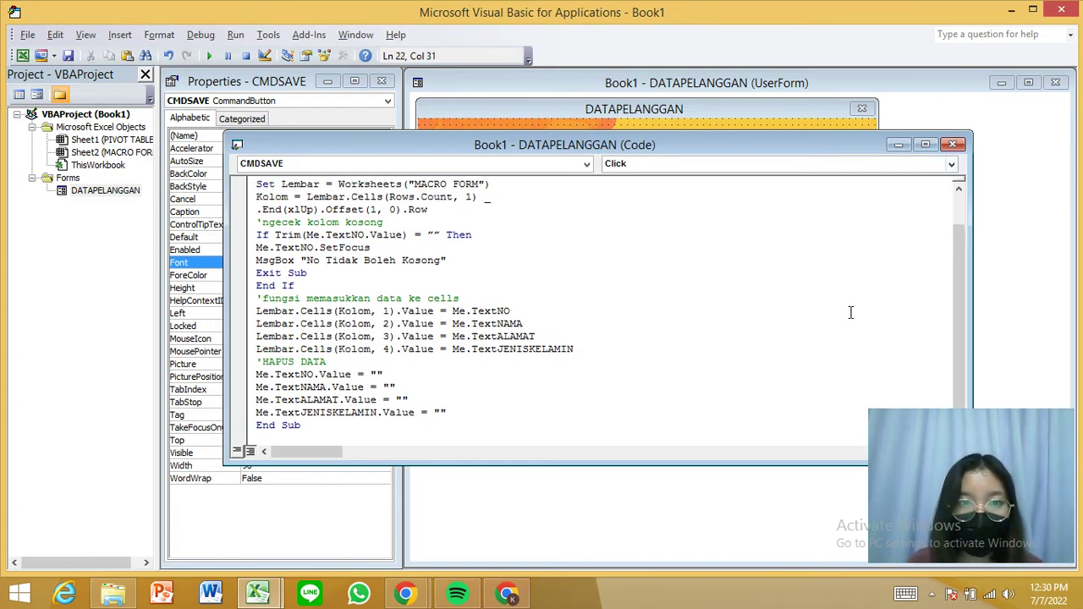
- Open the EXIT button's code to get an empty CMDEXIT_Click procedure
left_click(954, 145)
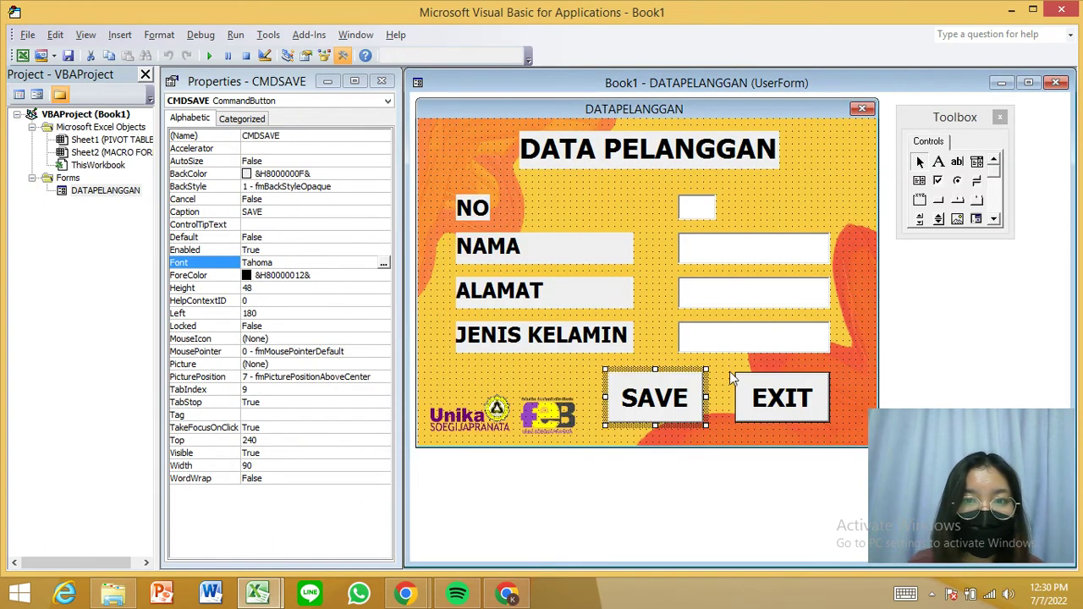
left_click(775, 406)
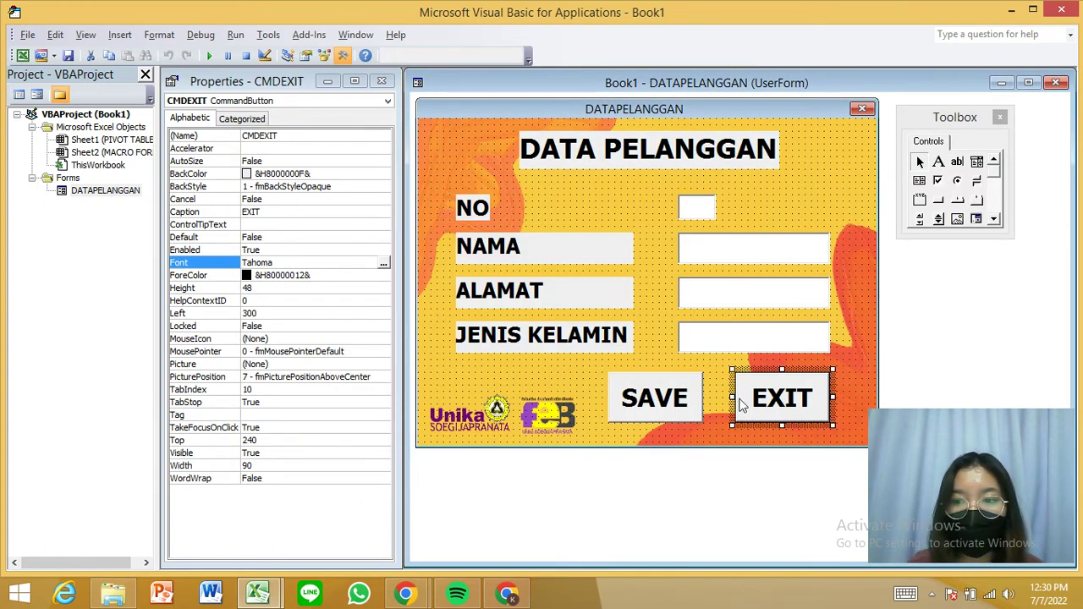
left_click(21, 95)
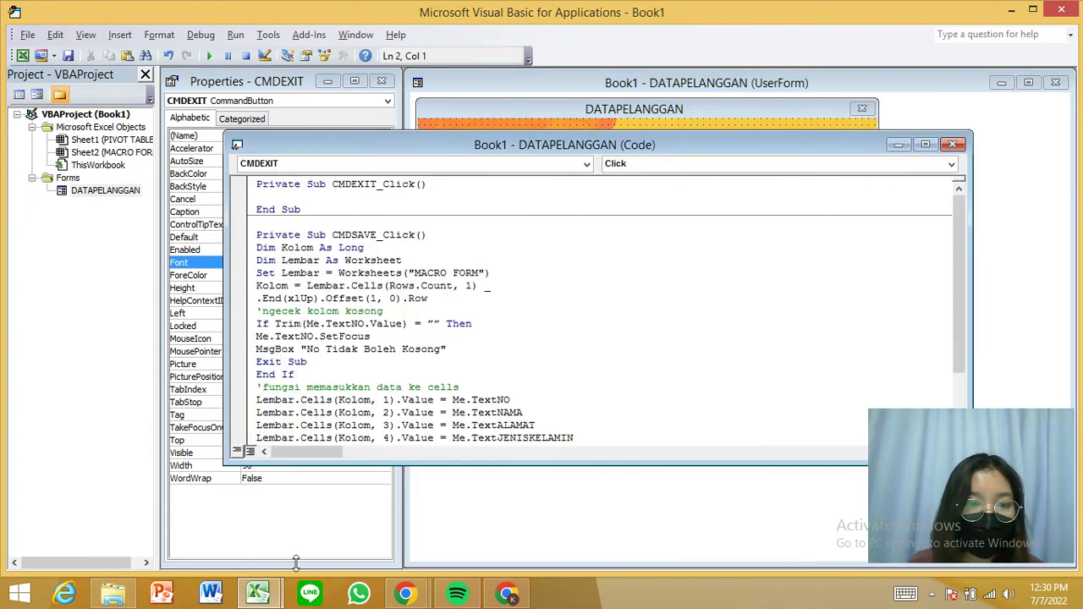
- Select the 2.1.4 Tombol Keluar code, Unload Me through End If, and go back to VBA
mouse_move(508, 595)
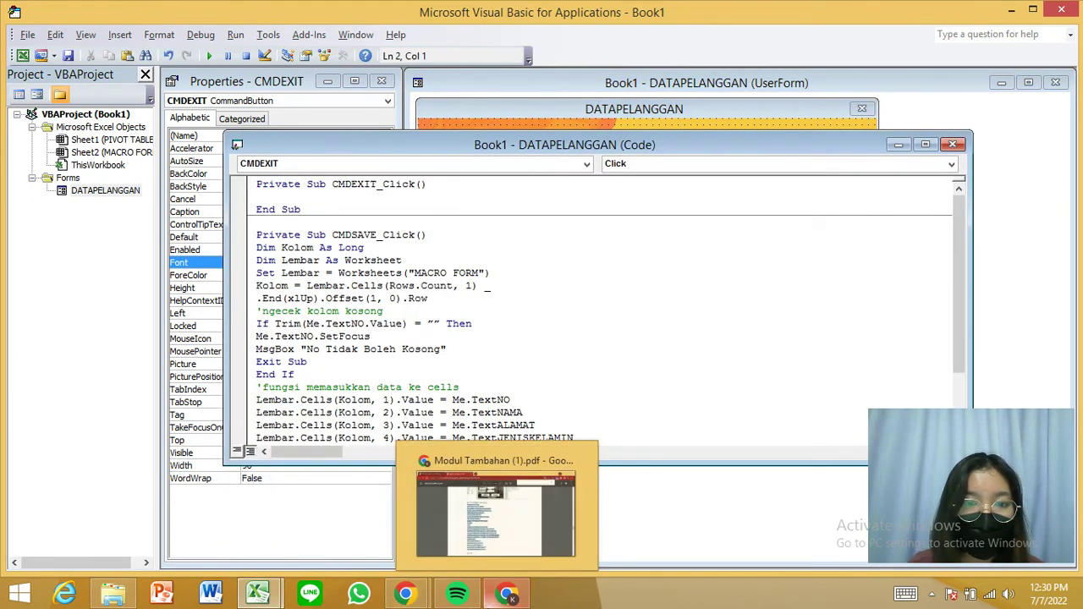
left_click(486, 541)
left_click_drag(1078, 395, 1078, 423)
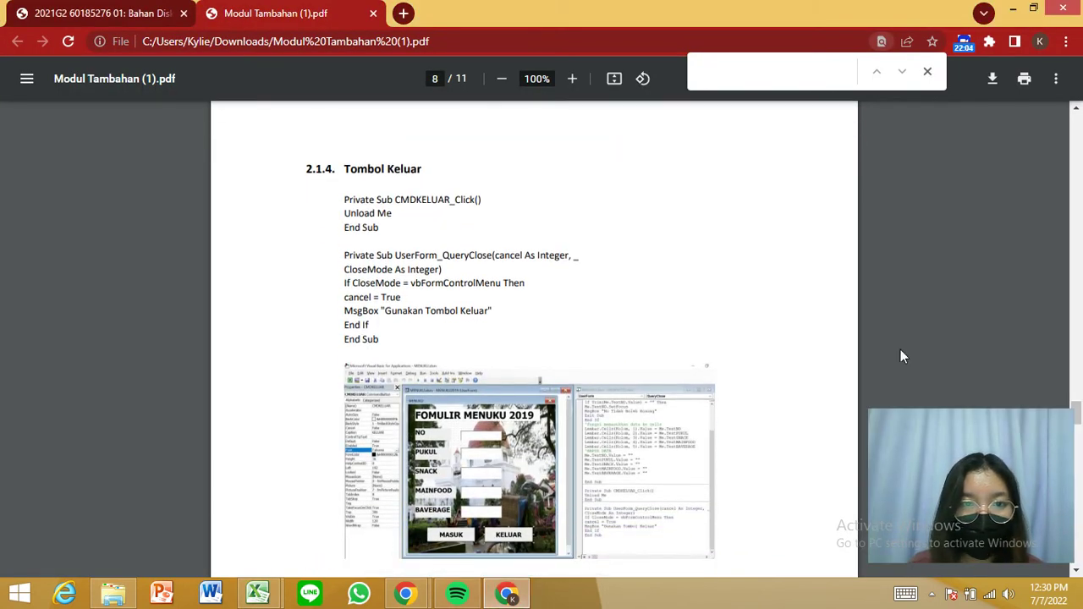
left_click_drag(342, 210, 418, 332)
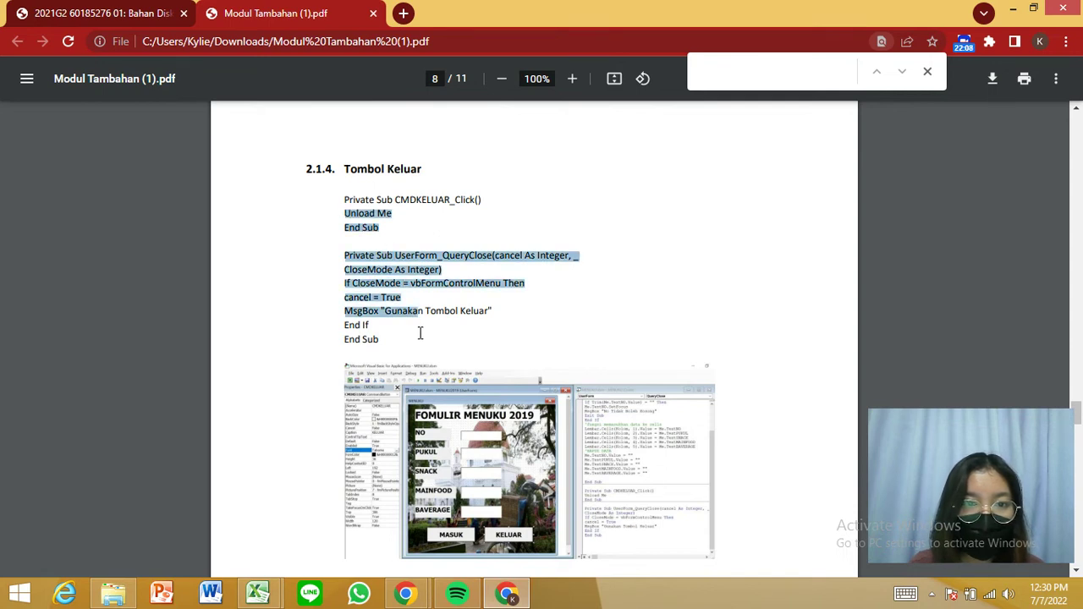
left_click_drag(420, 342, 371, 330)
key("ctrl+c")
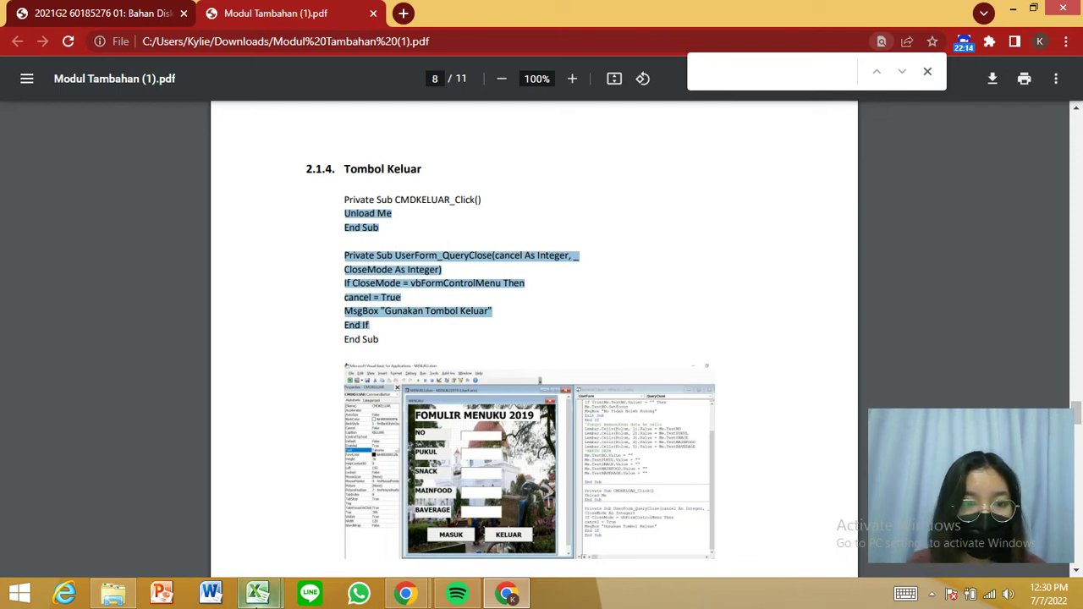
mouse_move(258, 592)
left_click(309, 535)
- Paste the exit and QueryClose code into CMDEXIT_Click, then run the DATAPELANGGAN form
left_click(309, 535)
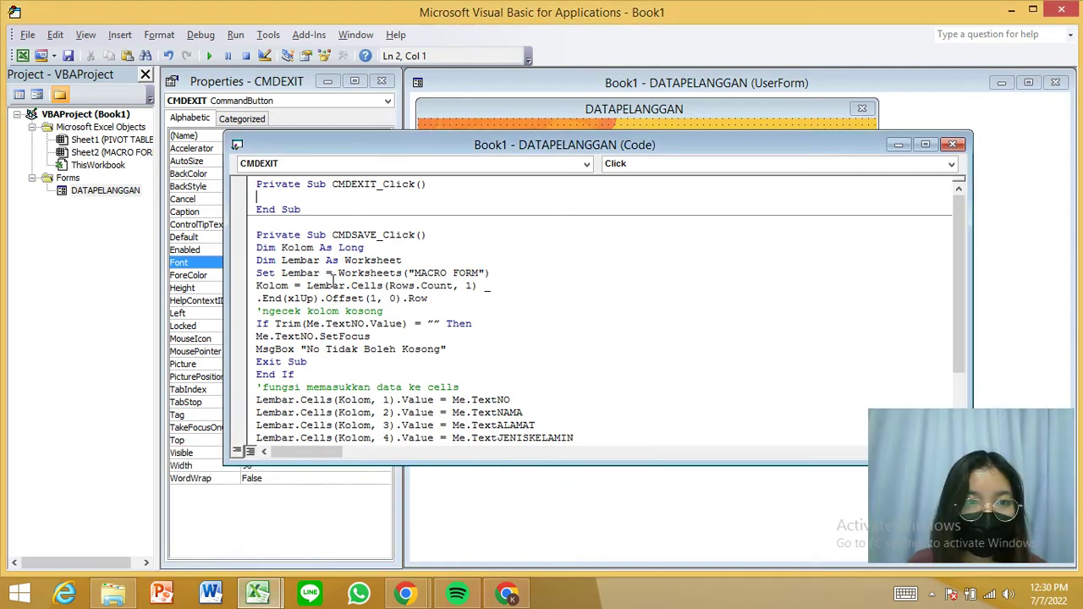
key("ctrl+v")
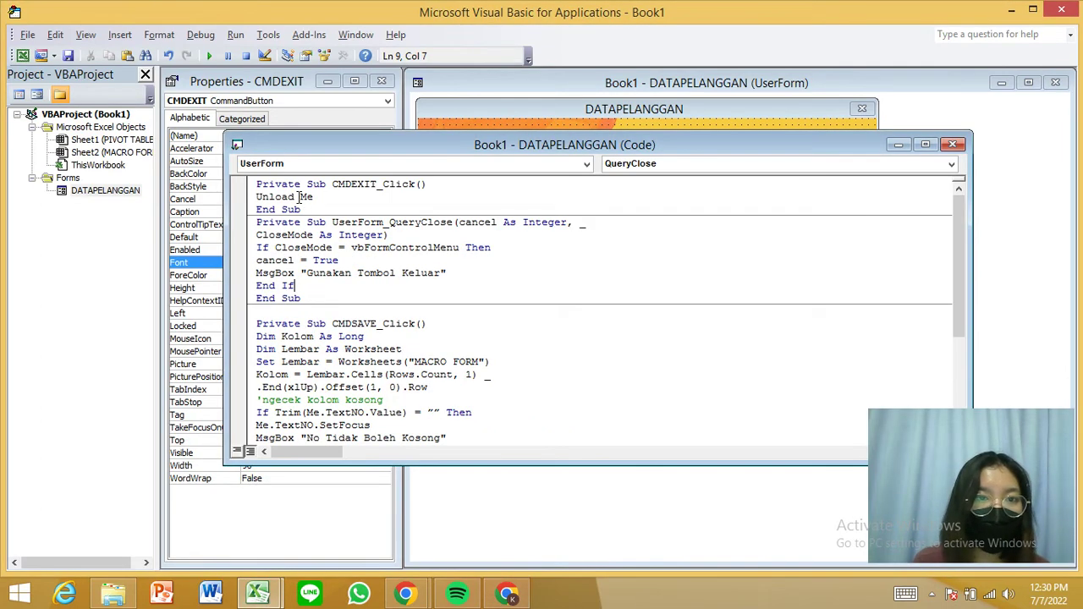
left_click(952, 146)
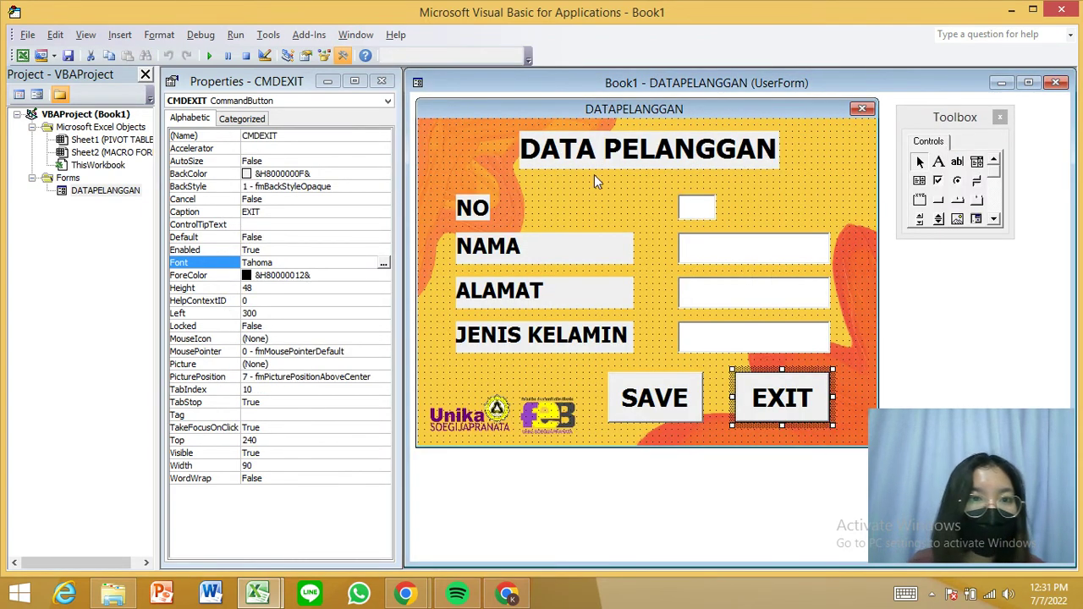
left_click(212, 57)
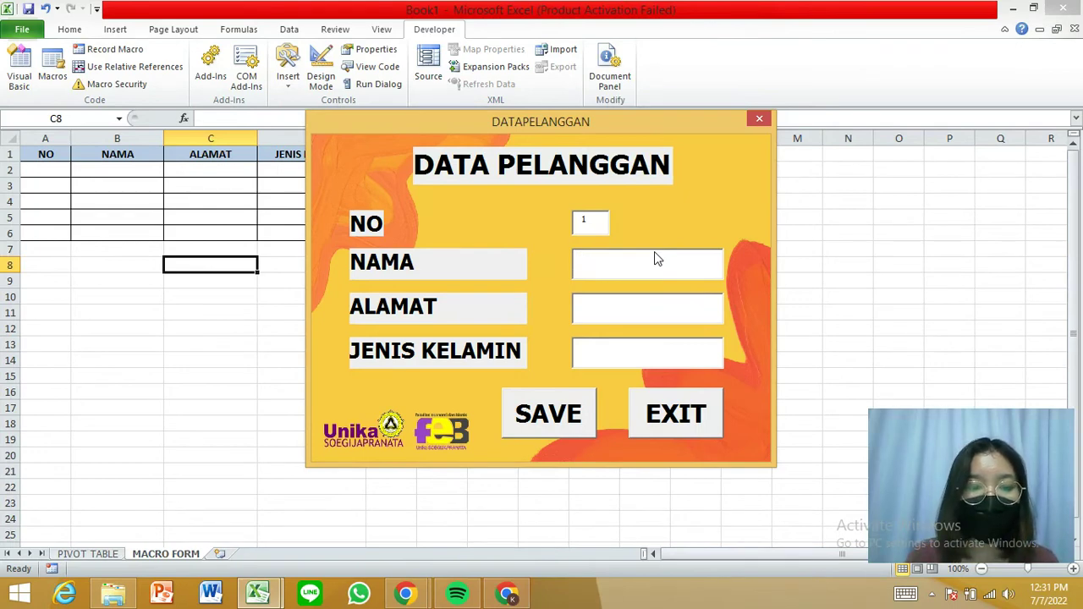
- Enter a customer name, an address and Laki-laki, then save the record to row 2
type("Halim")
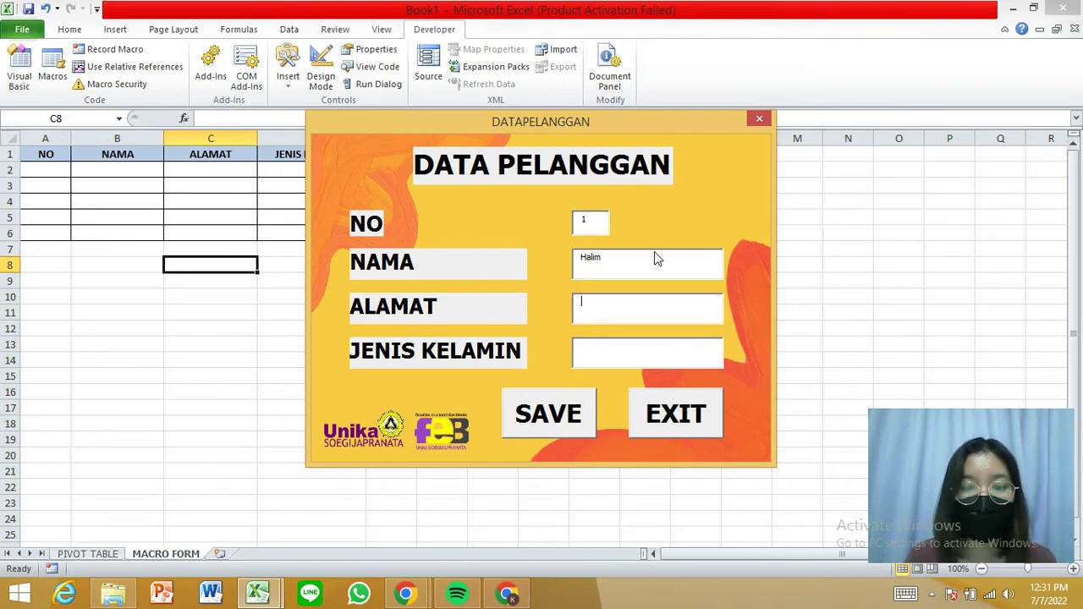
key("Tab")
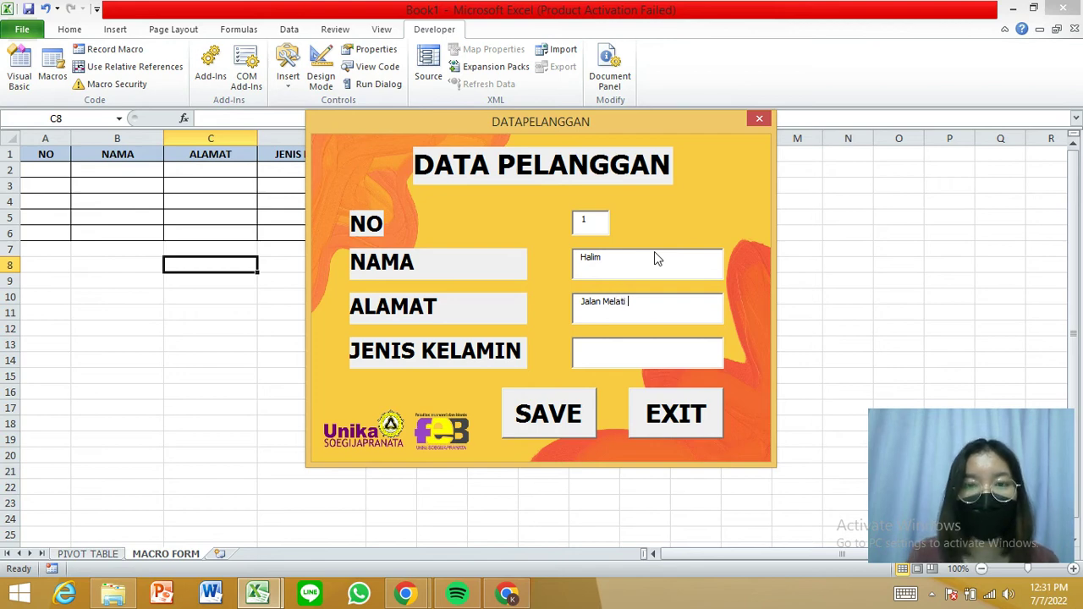
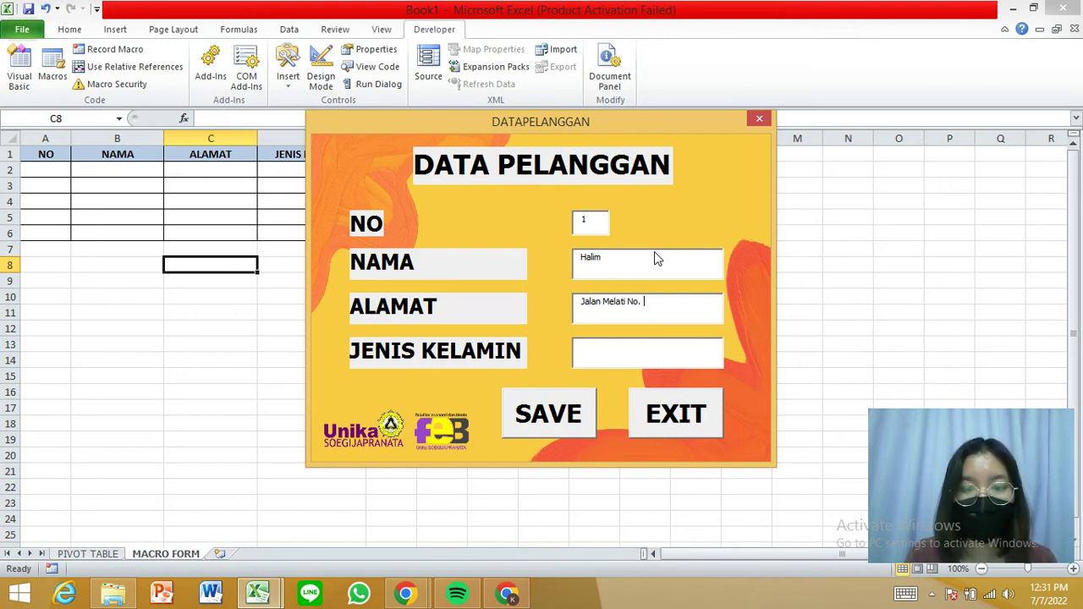
left_click(693, 360)
type("Laki-laki")
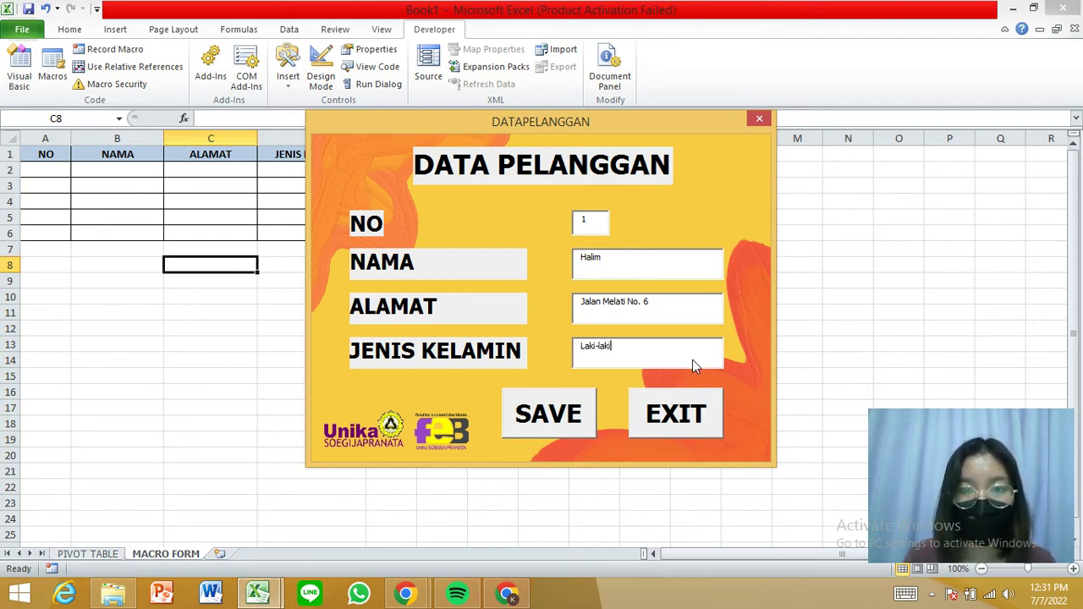
left_click(572, 413)
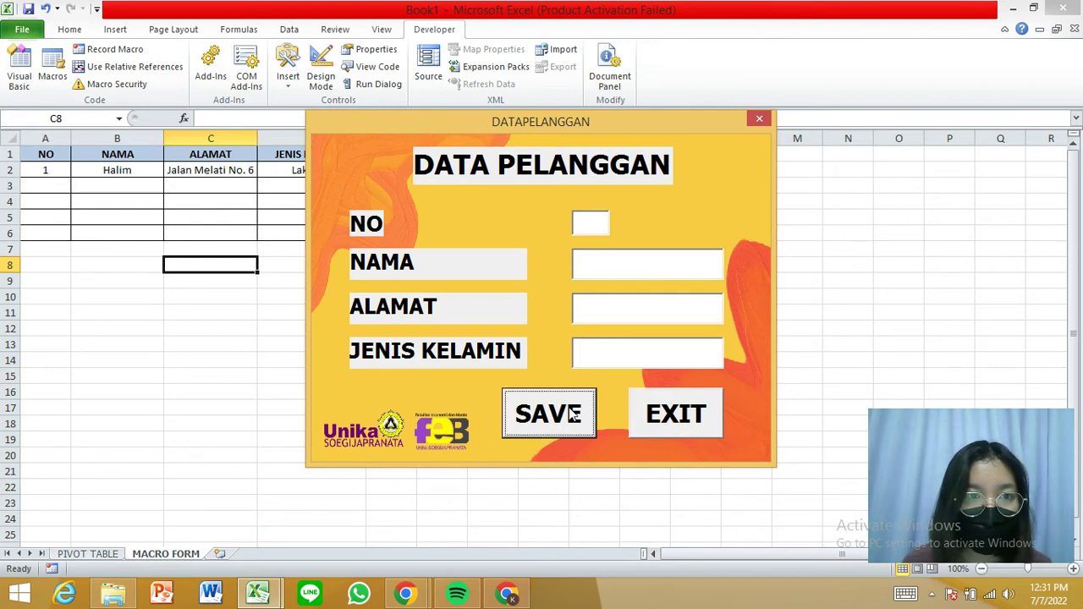
left_click_drag(391, 116, 477, 102)
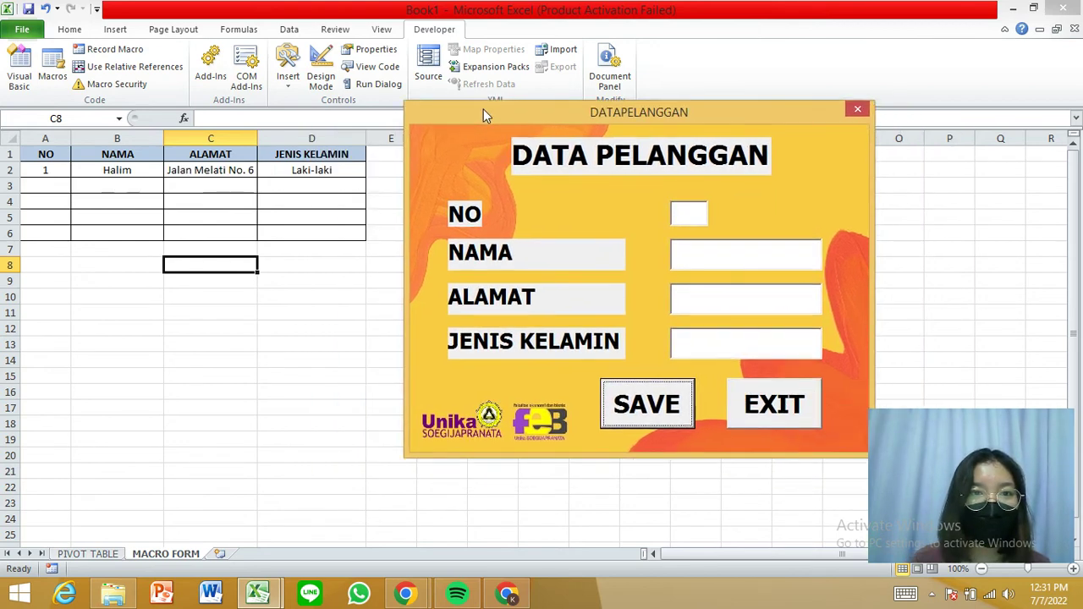
- Enter NO 2, a customer name, an address and Perempuan, then click SAVE
left_click(677, 213)
type("2")
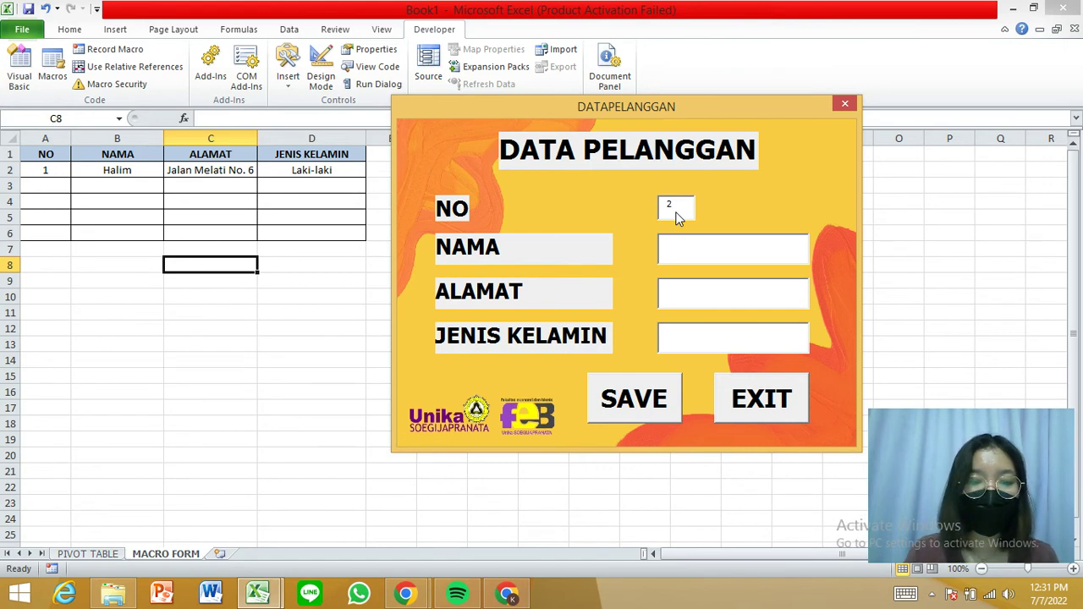
type("Krista")
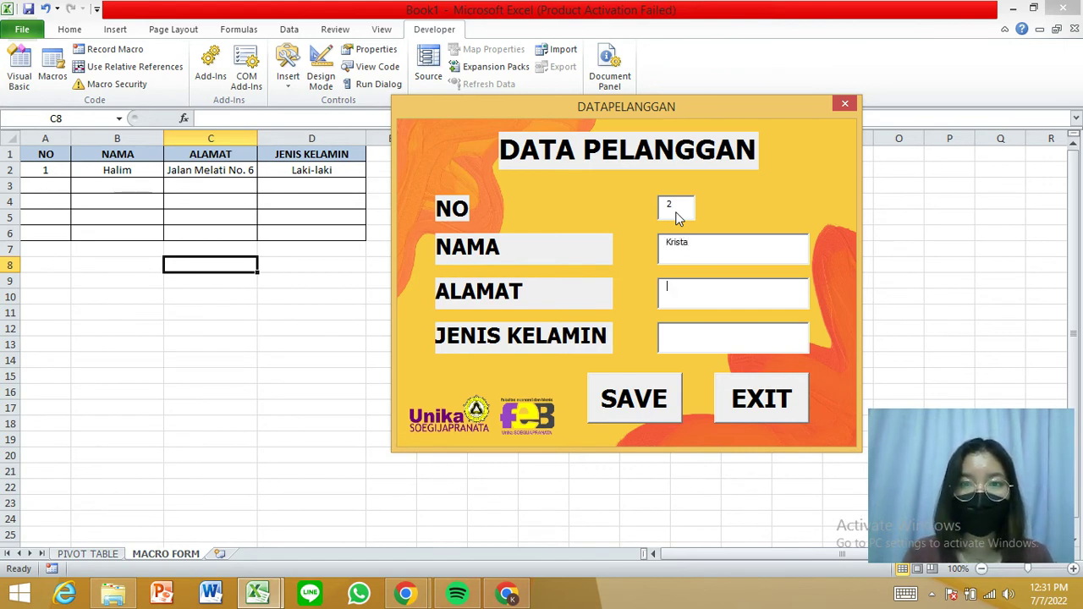
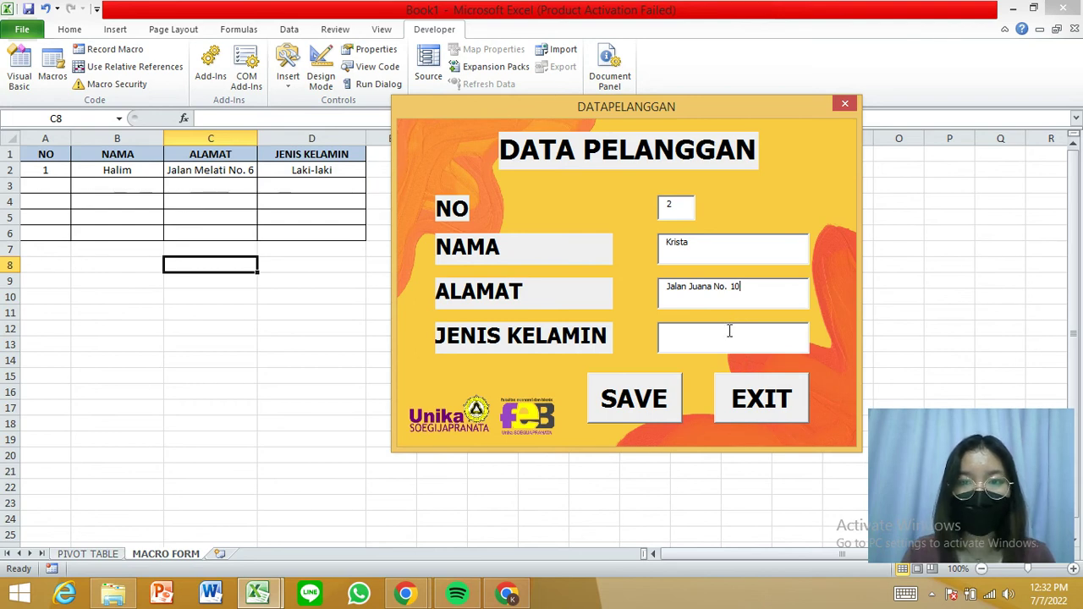
type("Perempuan")
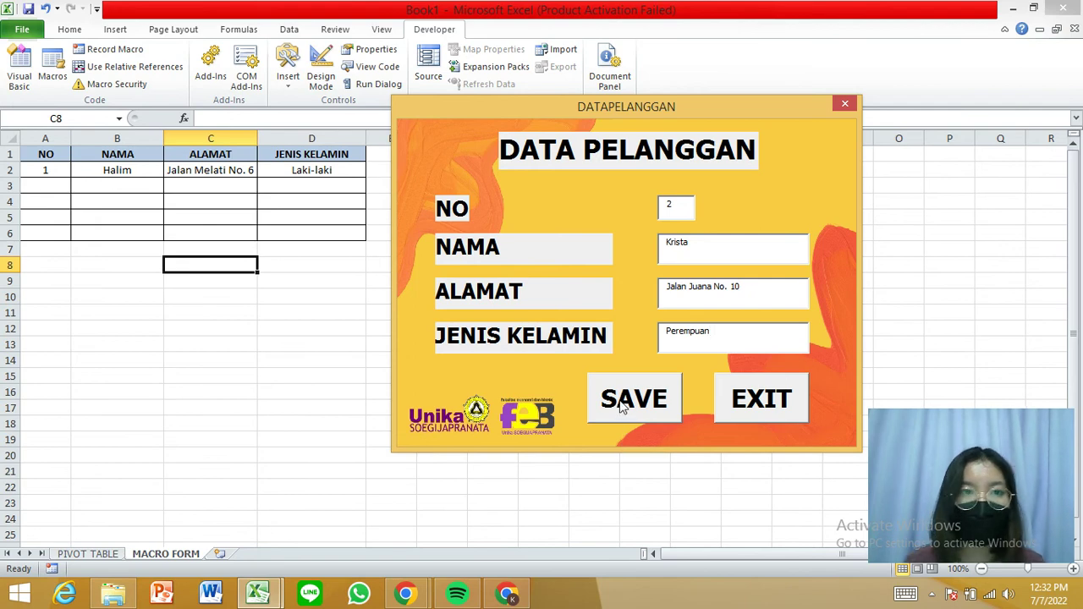
left_click(623, 408)
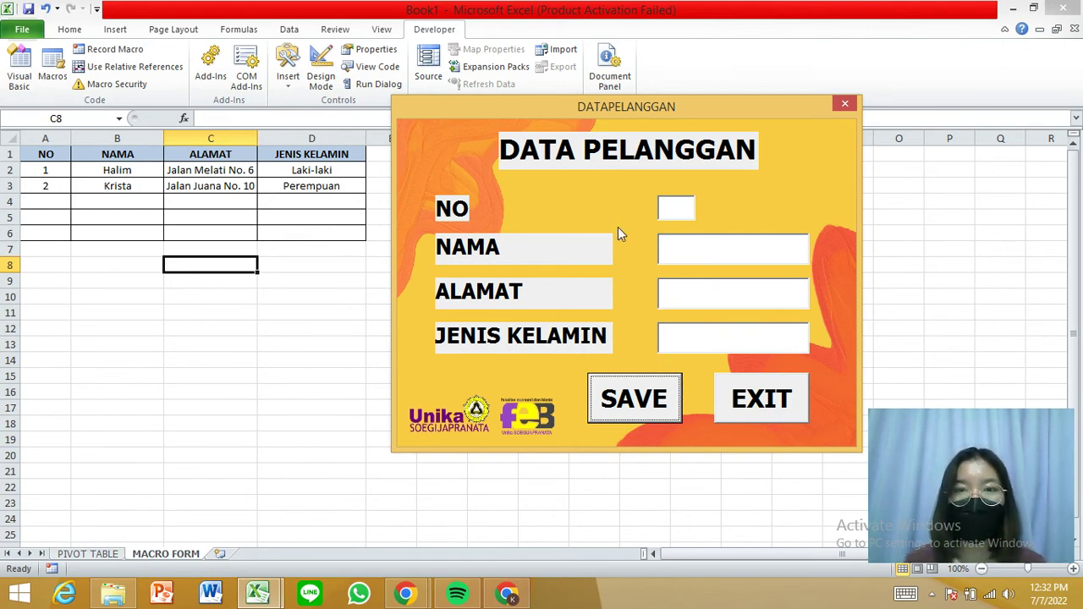
- Close the running form with EXIT and bring up the Modul Tambahan PDF in Chrome
left_click(772, 405)
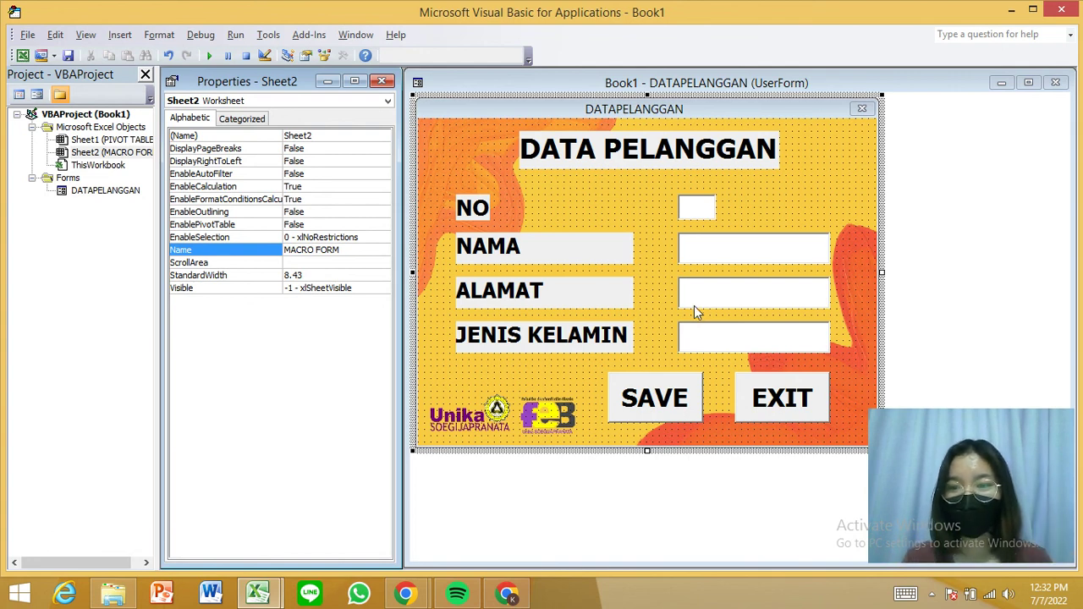
left_click(507, 594)
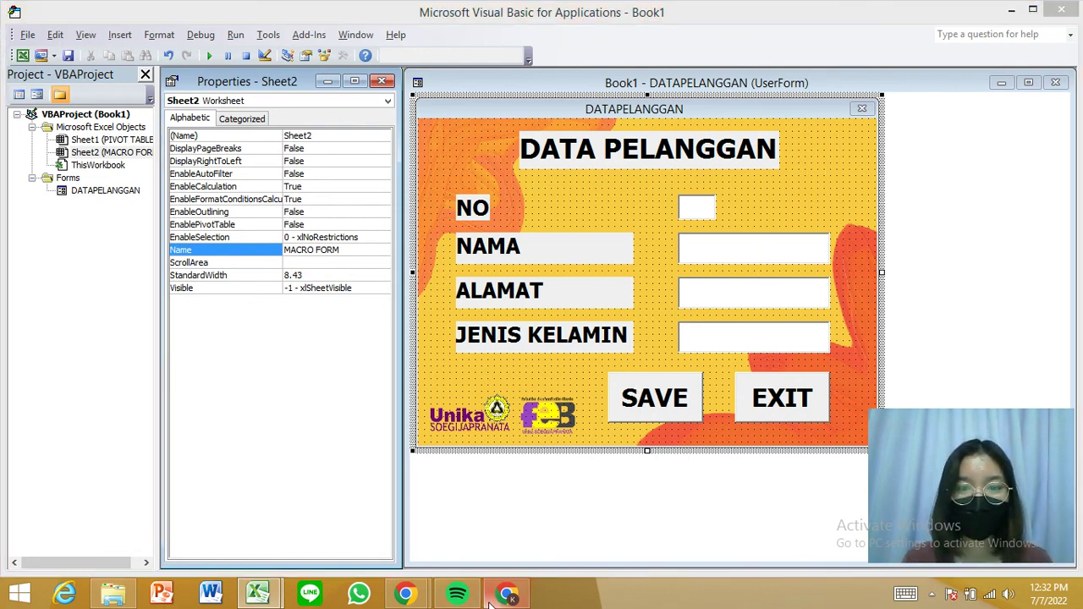